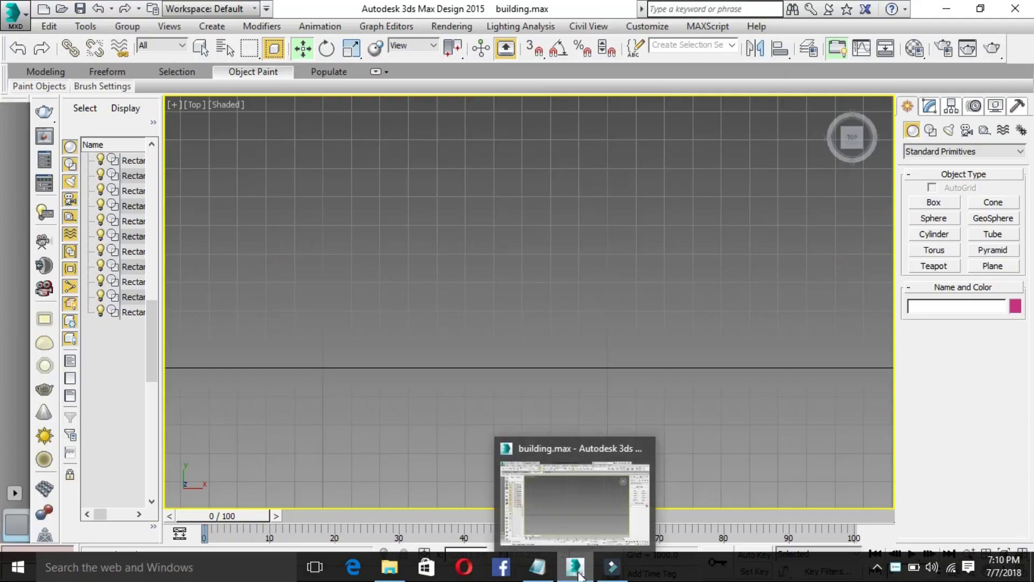
Zoom the Top viewport in on the cross-shaped city block plan
{"action": "scroll", "coordinate": [590, 204], "scroll_direction": "down", "scroll_amount": 3}
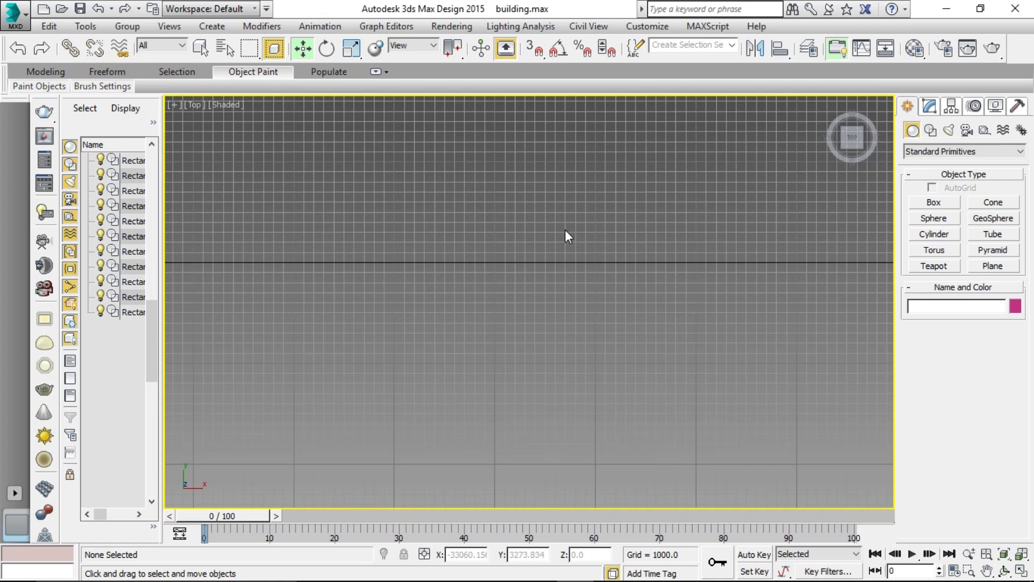
{"action": "scroll", "coordinate": [564, 229], "scroll_direction": "up", "scroll_amount": 2}
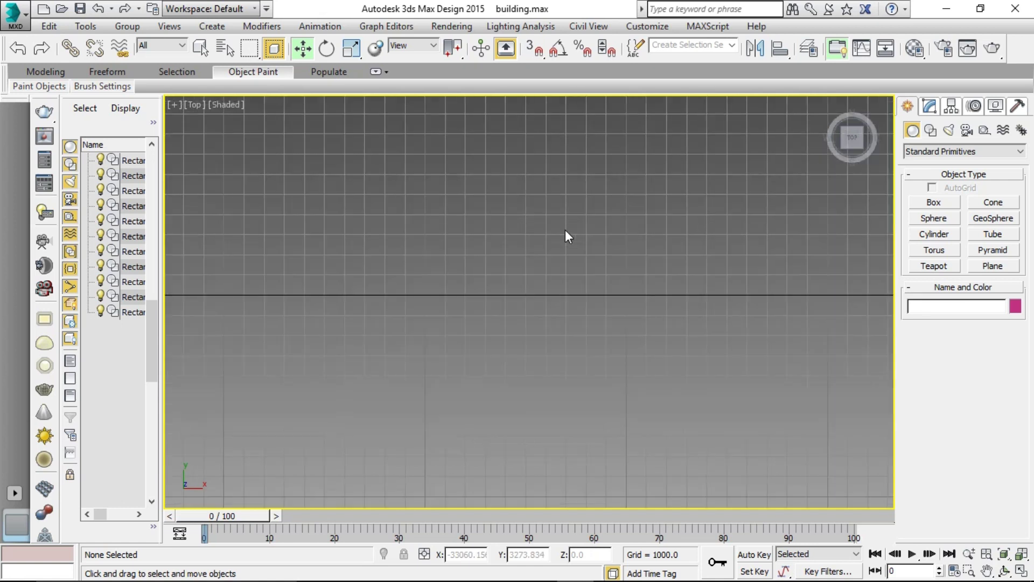
{"action": "scroll", "coordinate": [564, 230], "scroll_direction": "down", "scroll_amount": 4}
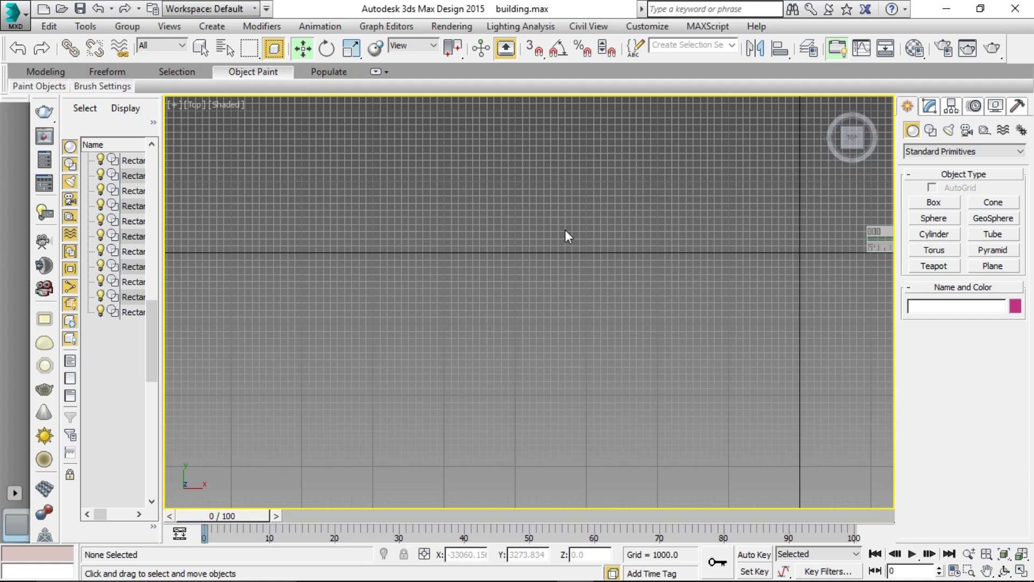
{"action": "scroll", "coordinate": [566, 231], "scroll_direction": "down", "scroll_amount": 4}
{"action": "scroll", "coordinate": [565, 231], "scroll_direction": "down", "scroll_amount": 1}
{"action": "scroll", "coordinate": [711, 237], "scroll_direction": "up", "scroll_amount": 5}
{"action": "scroll", "coordinate": [608, 238], "scroll_direction": "up", "scroll_amount": 3}
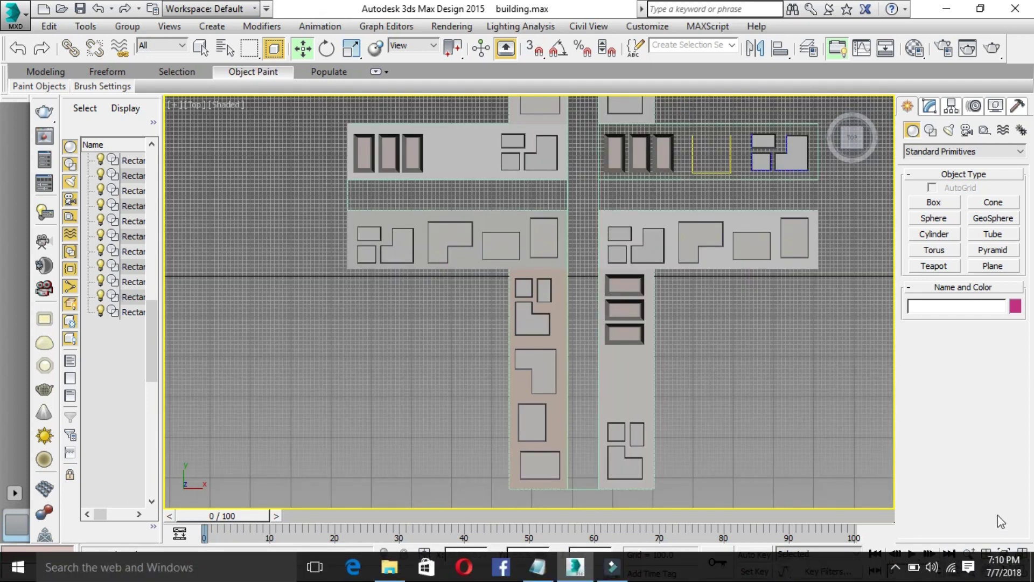
Orbit and zoom to an isometric overhead view of the brick and glass towers
{"action": "left_click", "coordinate": [1003, 570]}
{"action": "mouse_move", "coordinate": [608, 397]}
{"action": "left_mouse_down"}
{"action": "mouse_move", "coordinate": [758, 292]}
{"action": "mouse_move", "coordinate": [451, 303]}
{"action": "mouse_move", "coordinate": [176, 244]}
{"action": "mouse_move", "coordinate": [445, 298]}
{"action": "mouse_move", "coordinate": [302, 304]}
{"action": "left_mouse_up"}
{"action": "left_click_drag", "start_coordinate": [605, 288], "coordinate": [495, 357]}
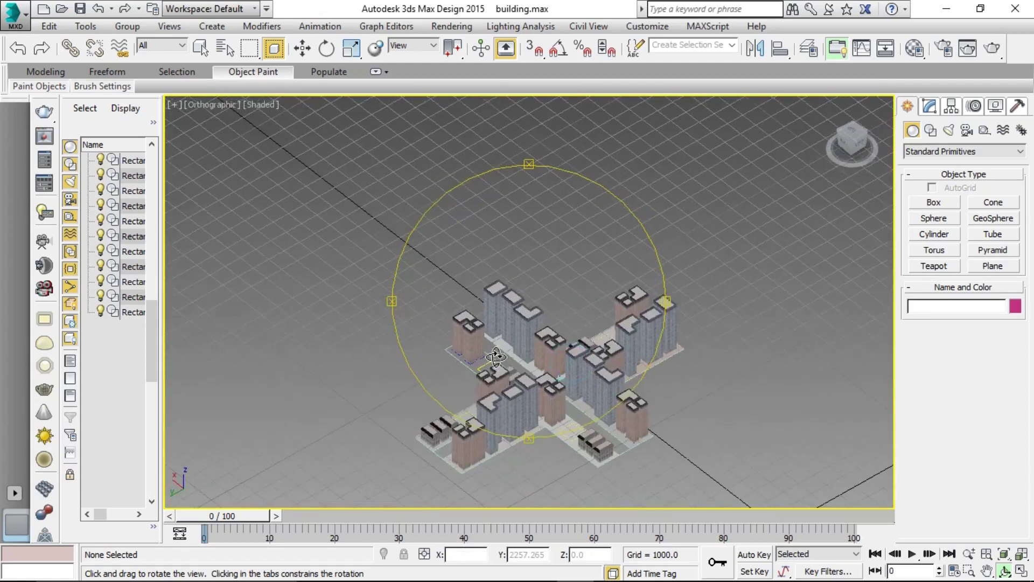
{"action": "scroll", "coordinate": [495, 356], "scroll_direction": "up", "scroll_amount": 2}
{"action": "scroll", "coordinate": [539, 361], "scroll_direction": "up", "scroll_amount": 2}
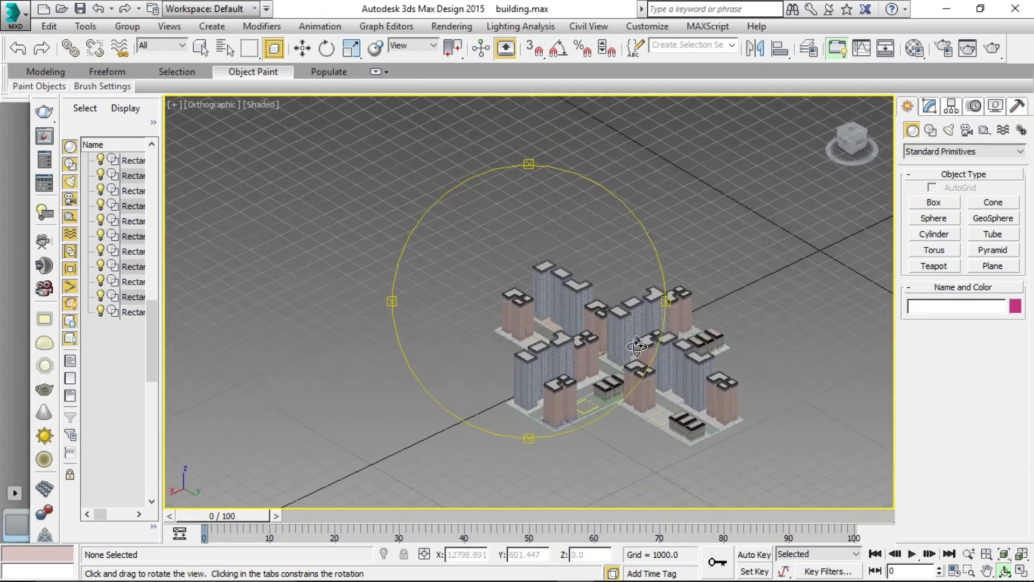
{"action": "scroll", "coordinate": [593, 367], "scroll_direction": "up", "scroll_amount": 3}
{"action": "scroll", "coordinate": [625, 369], "scroll_direction": "up", "scroll_amount": 3}
{"action": "scroll", "coordinate": [639, 319], "scroll_direction": "down", "scroll_amount": 3}
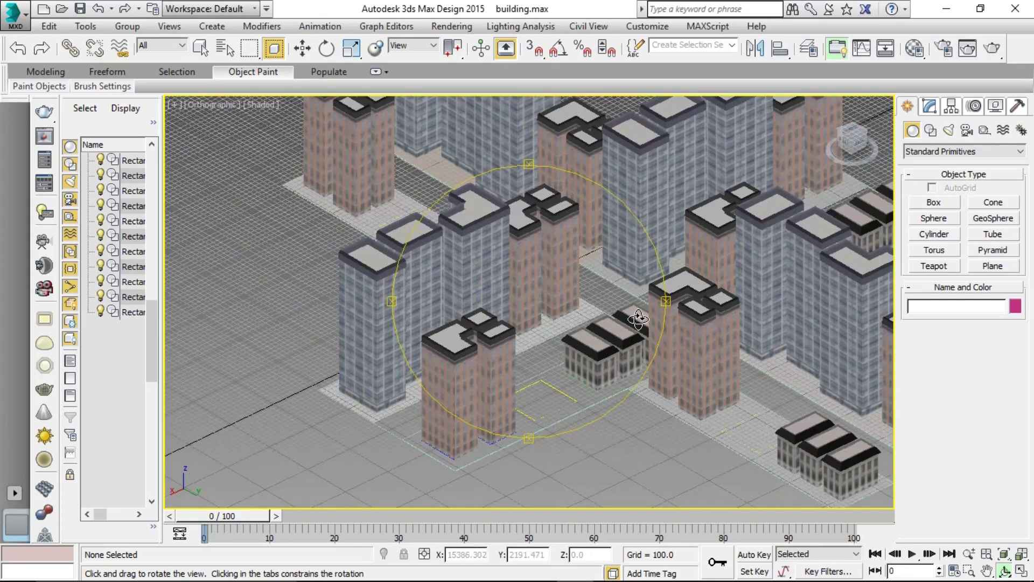
{"action": "mouse_move", "coordinate": [631, 284]}
{"action": "left_mouse_down"}
{"action": "mouse_move", "coordinate": [623, 298]}
{"action": "mouse_move", "coordinate": [627, 286]}
{"action": "left_mouse_up"}
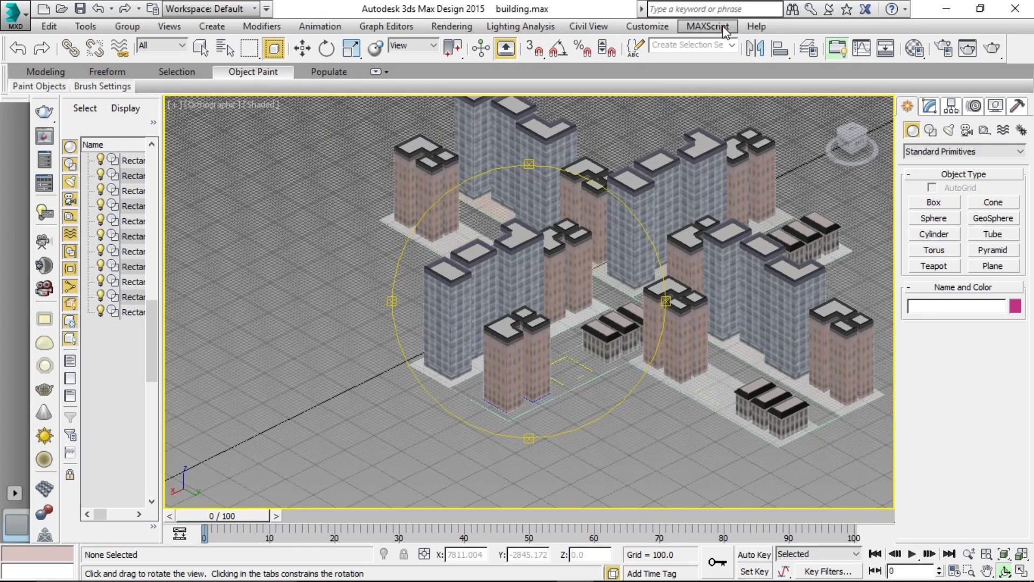
Run the BuildingMaker.ms script from the MAXScript menu
{"action": "key", "text": "w"}
{"action": "left_click", "coordinate": [708, 27]}
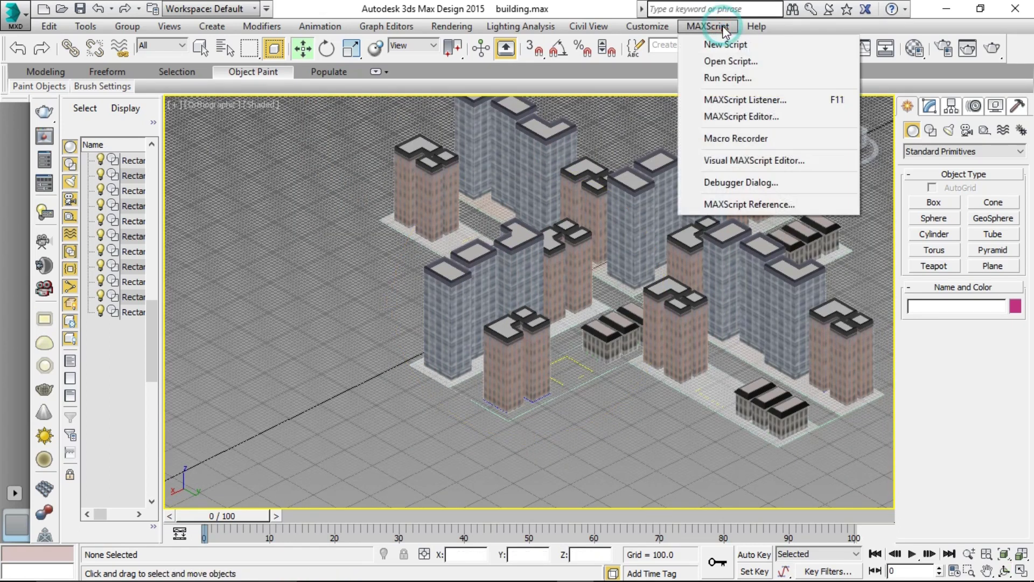
{"action": "left_click", "coordinate": [736, 83]}
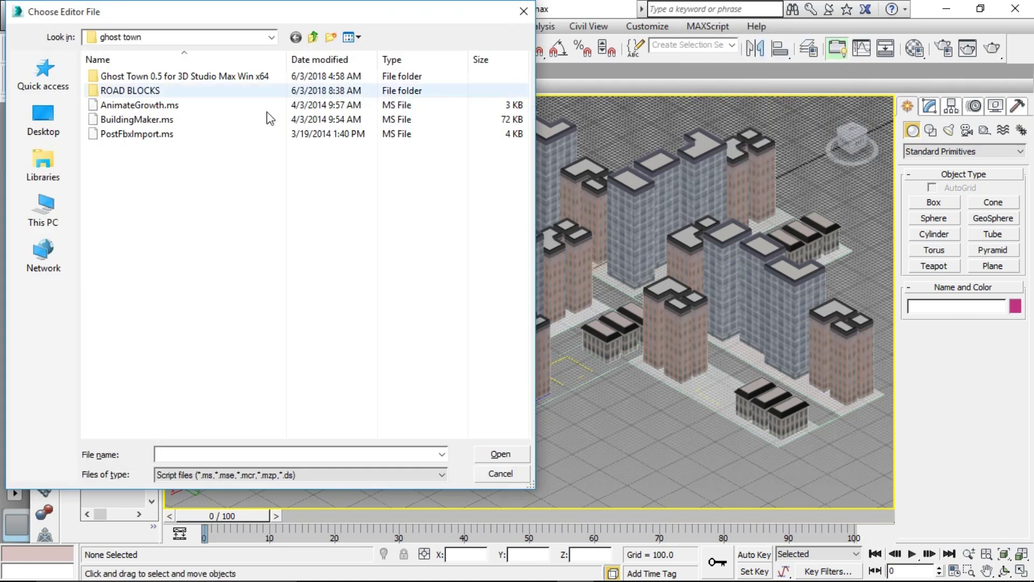
{"action": "left_click", "coordinate": [157, 121]}
{"action": "left_click", "coordinate": [512, 455]}
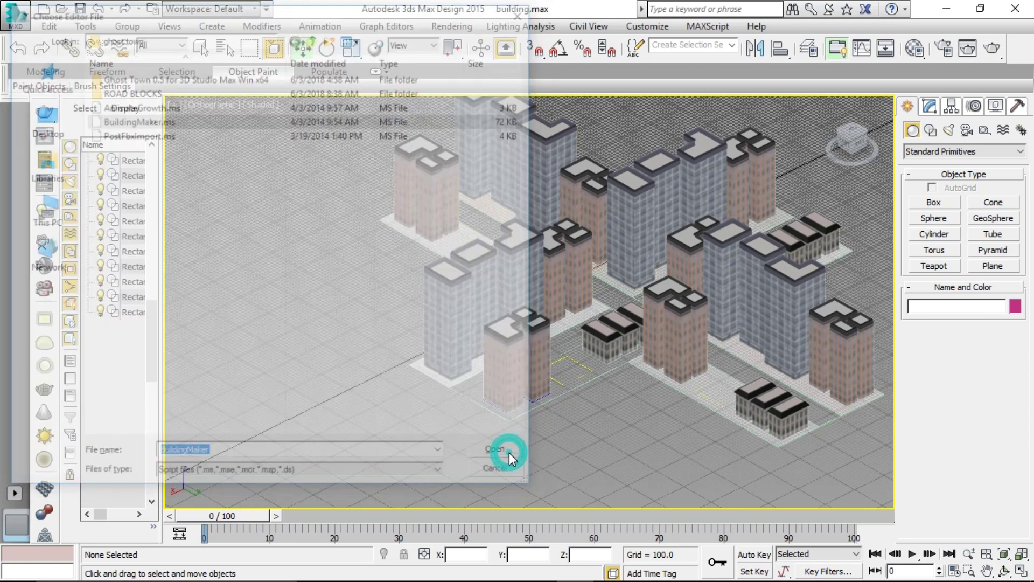
Move the Building Maker v.1.0 panel to the right edge and zoom to fit the city
{"action": "left_click_drag", "start_coordinate": [552, 18], "coordinate": [907, 23]}
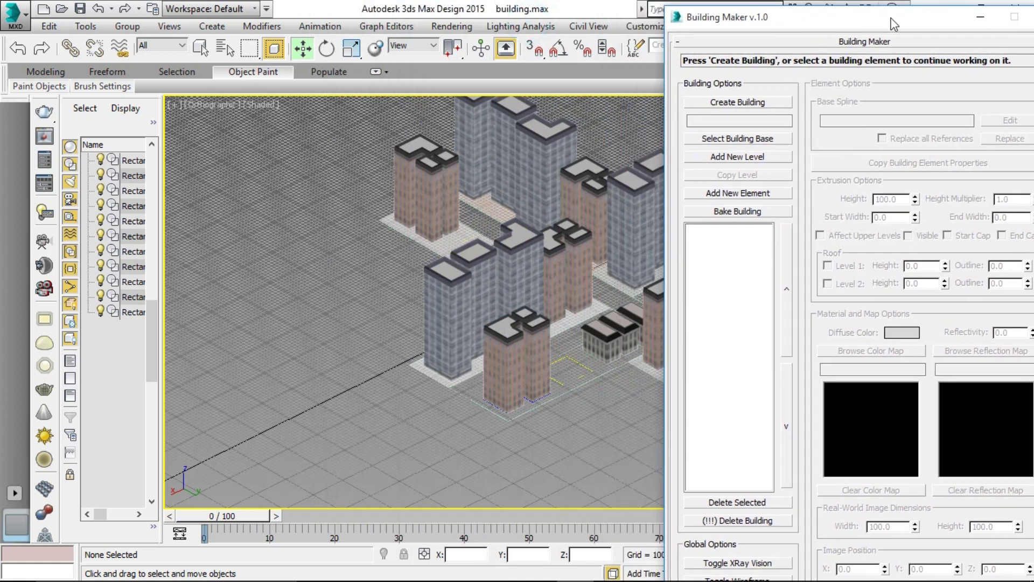
{"action": "key", "text": "z"}
{"action": "scroll", "coordinate": [436, 388], "scroll_direction": "up", "scroll_amount": 3}
{"action": "scroll", "coordinate": [437, 388], "scroll_direction": "up", "scroll_amount": 2}
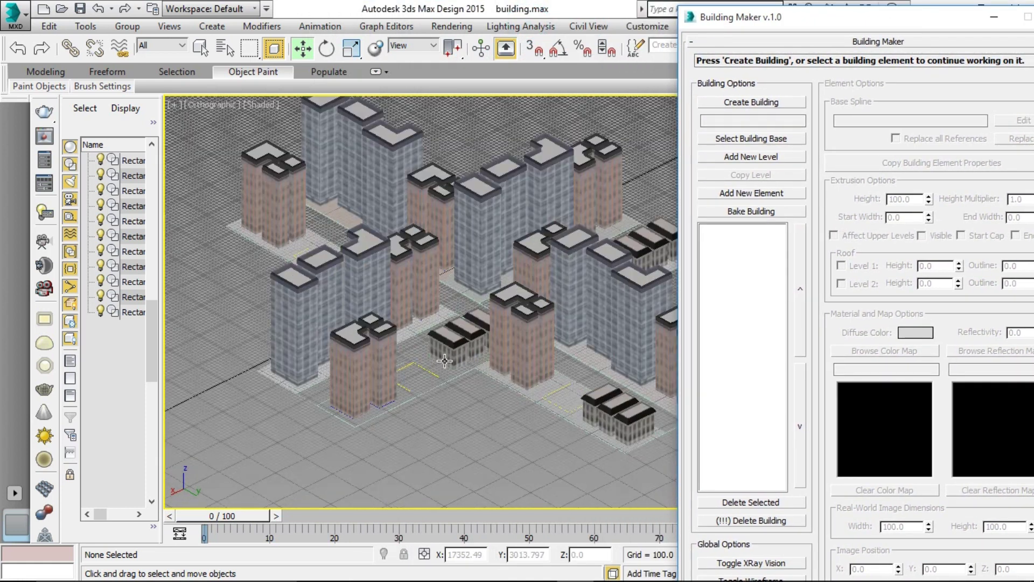
Create Building016 from a picked spline footprint in the viewport
{"action": "left_click", "coordinate": [751, 101]}
{"action": "left_click", "coordinate": [409, 390]}
{"action": "scroll", "coordinate": [445, 380], "scroll_direction": "down", "scroll_amount": 3}
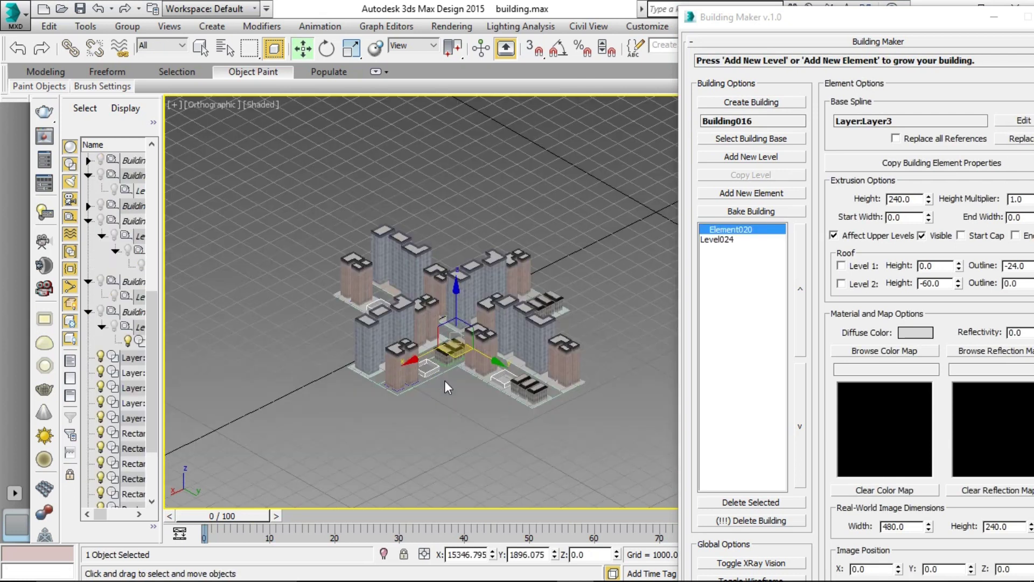
{"action": "scroll", "coordinate": [435, 370], "scroll_direction": "up", "scroll_amount": 5}
{"action": "scroll", "coordinate": [414, 346], "scroll_direction": "up", "scroll_amount": 3}
{"action": "scroll", "coordinate": [440, 337], "scroll_direction": "down", "scroll_amount": 3}
{"action": "scroll", "coordinate": [441, 337], "scroll_direction": "up", "scroll_amount": 4}
{"action": "scroll", "coordinate": [441, 336], "scroll_direction": "down", "scroll_amount": 3}
{"action": "left_click_drag", "start_coordinate": [873, 25], "coordinate": [792, 20]}
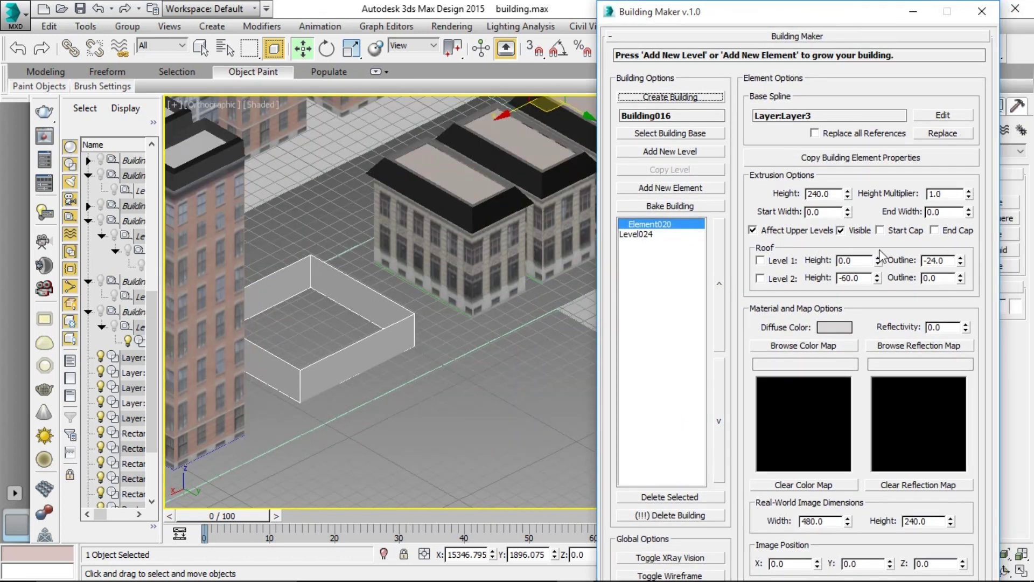
Turn Start Cap and End Cap on and off again, leaving the 240-high building open
{"action": "left_click", "coordinate": [880, 229]}
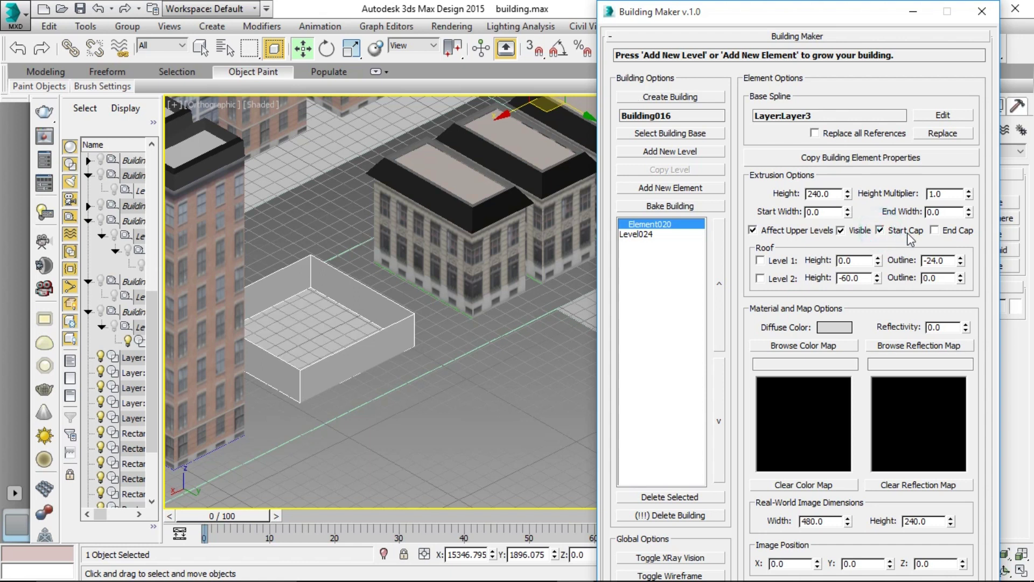
{"action": "left_click", "coordinate": [936, 231]}
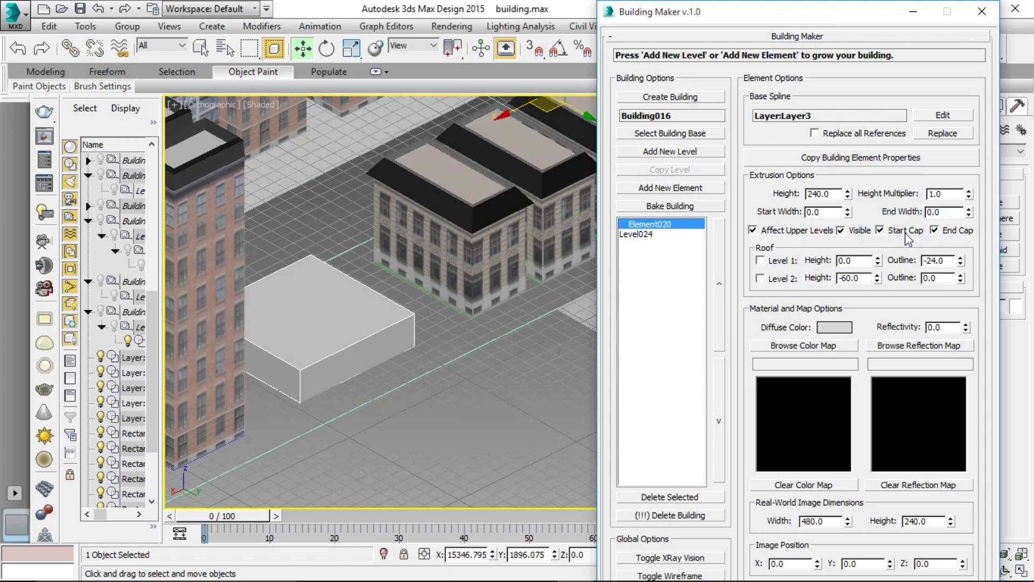
{"action": "left_click", "coordinate": [880, 230]}
{"action": "left_click", "coordinate": [938, 235]}
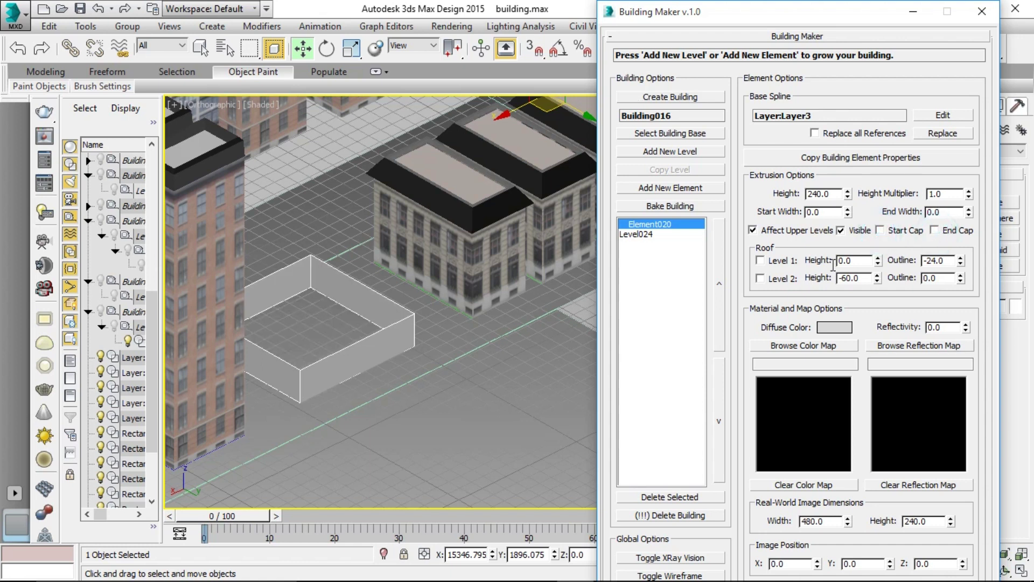
Apply OLD_BRK001_L1_W9xH4.6_DIF as the walls' brick colour map
{"action": "left_click", "coordinate": [811, 345]}
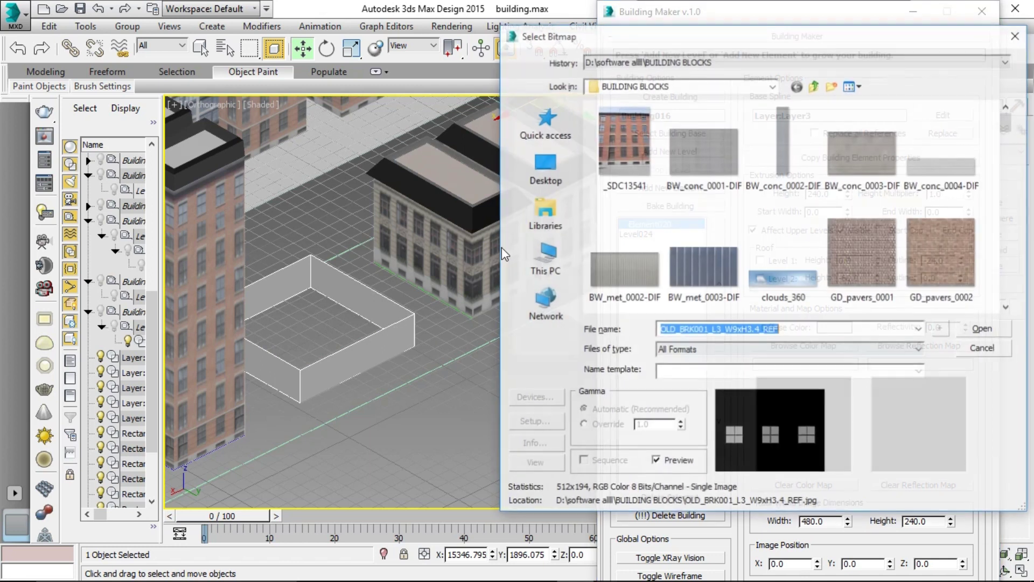
{"action": "scroll", "coordinate": [719, 235], "scroll_direction": "down", "scroll_amount": 3}
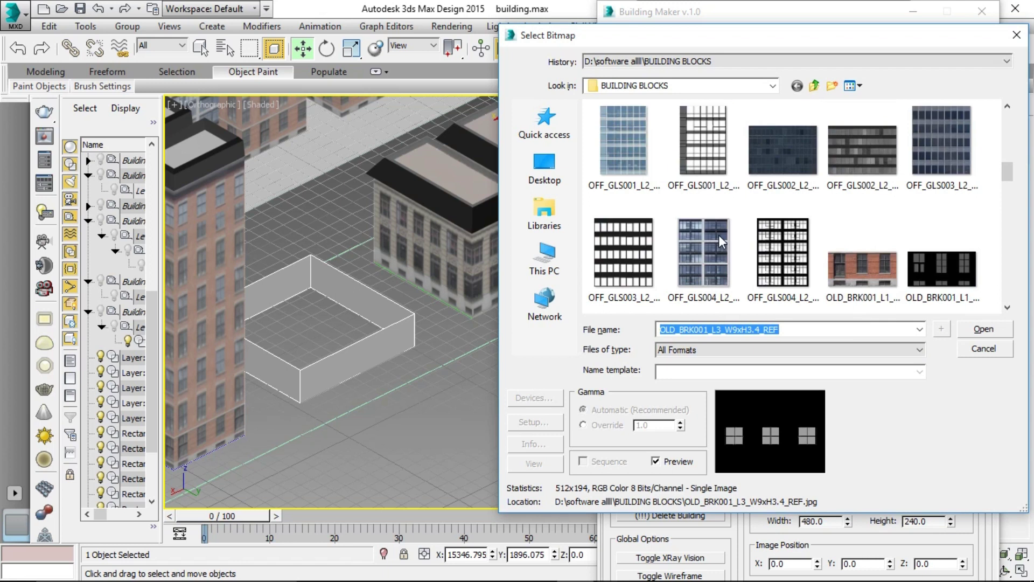
{"action": "left_click", "coordinate": [865, 275]}
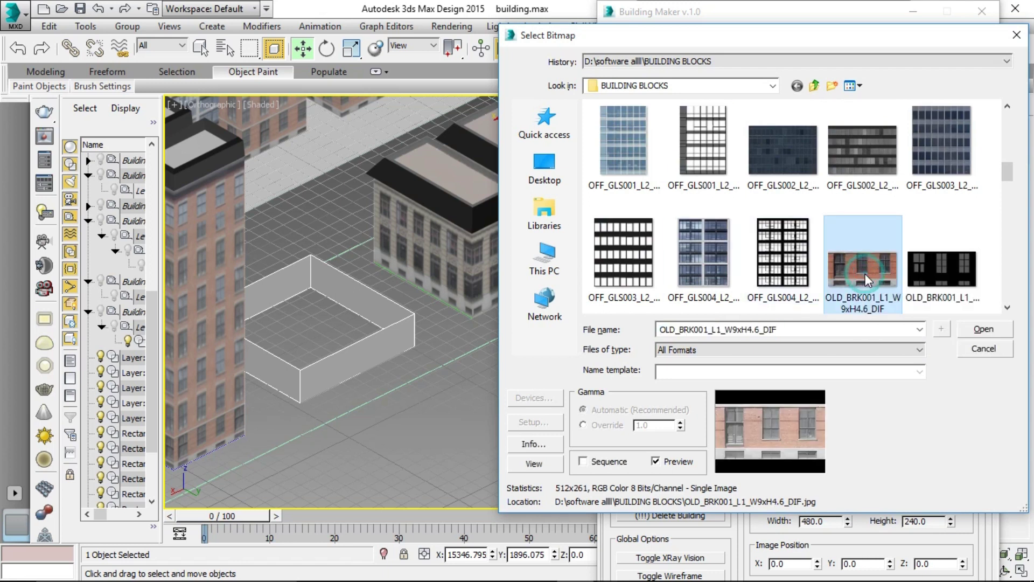
{"action": "left_click", "coordinate": [982, 334]}
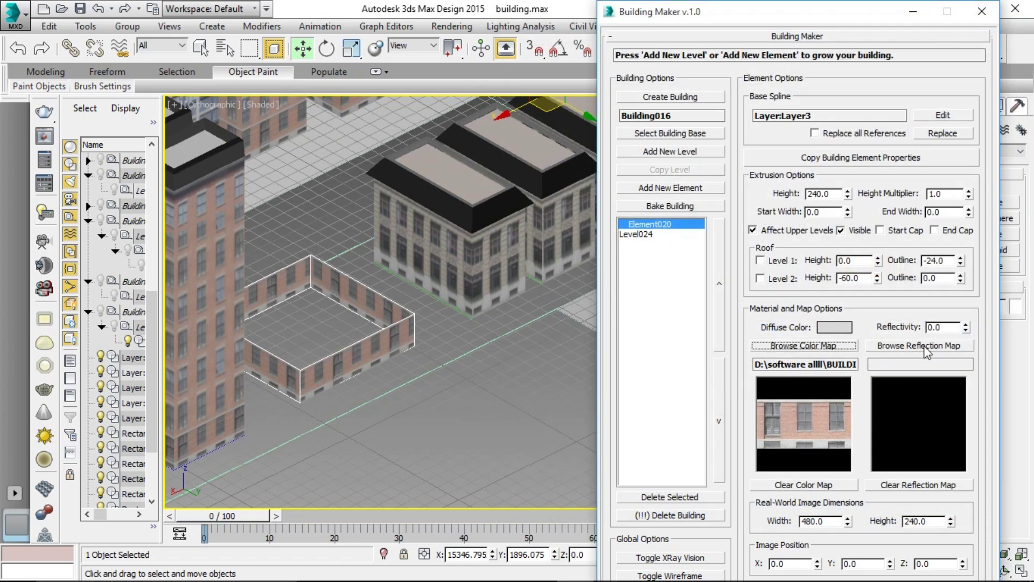
Add the matching OLD_BRK001_L1_W9xH4.6_REF reflection map at 0.6 reflectivity
{"action": "left_click", "coordinate": [926, 345]}
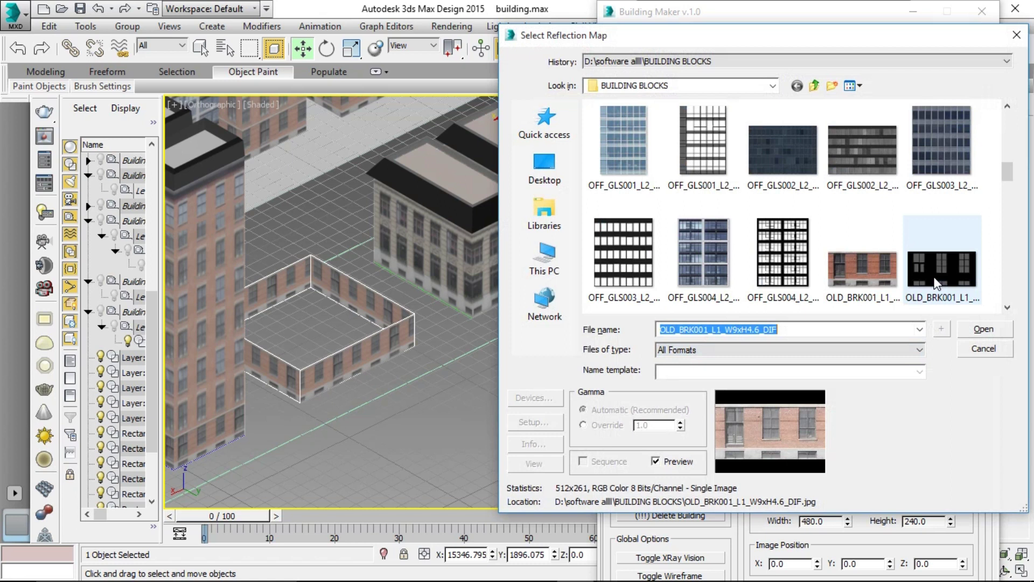
{"action": "left_click", "coordinate": [937, 275]}
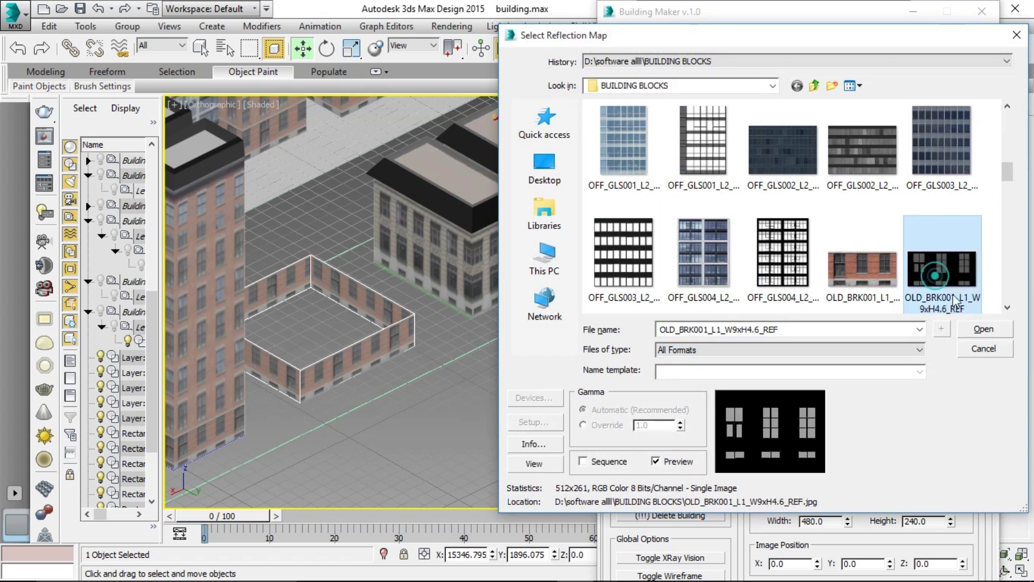
{"action": "left_click", "coordinate": [992, 331]}
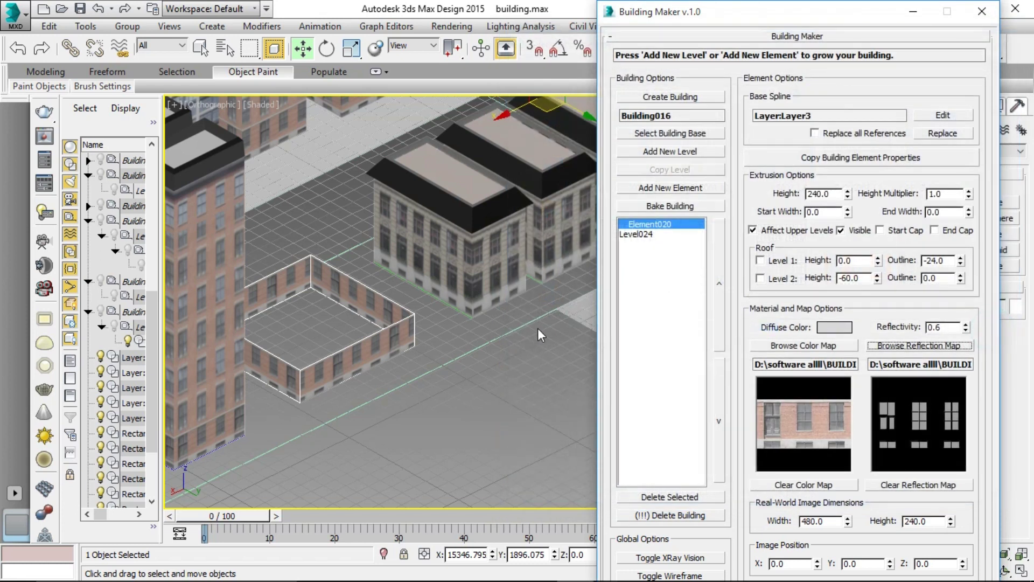
Raise Building016's Extrusion Height from 240 to 271.2, zooming to check the walls
{"action": "scroll", "coordinate": [337, 353], "scroll_direction": "up", "scroll_amount": 2}
{"action": "scroll", "coordinate": [356, 344], "scroll_direction": "up", "scroll_amount": 2}
{"action": "scroll", "coordinate": [360, 361], "scroll_direction": "up", "scroll_amount": 4}
{"action": "scroll", "coordinate": [368, 351], "scroll_direction": "down", "scroll_amount": 3}
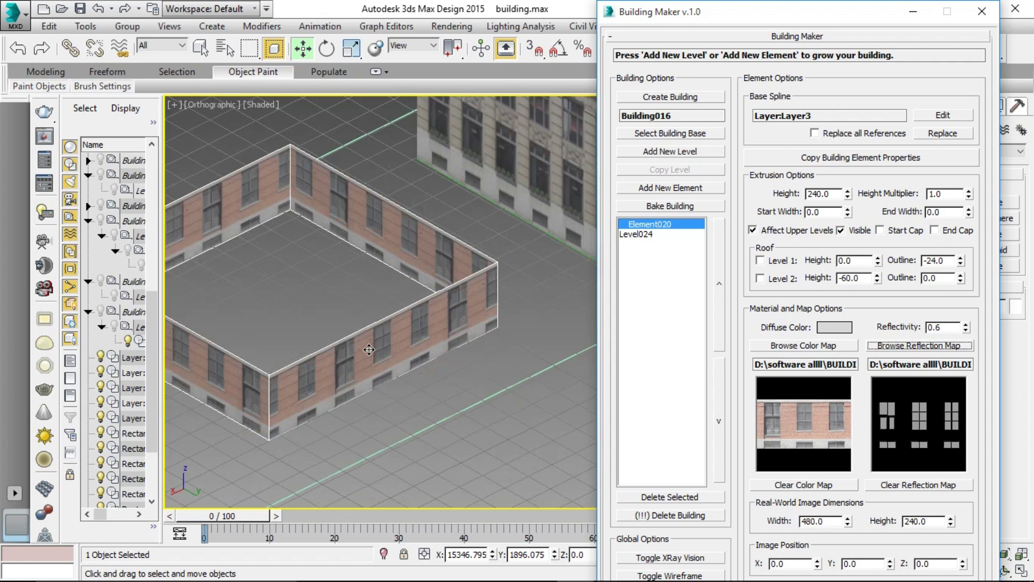
{"action": "scroll", "coordinate": [368, 350], "scroll_direction": "up", "scroll_amount": 2}
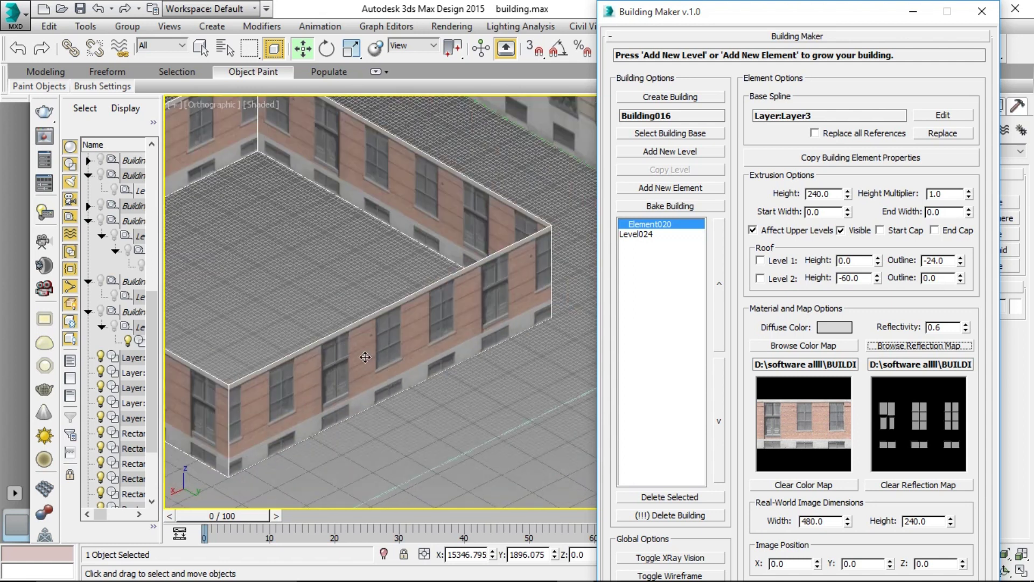
{"action": "mouse_move", "coordinate": [849, 193]}
{"action": "left_mouse_down"}
{"action": "mouse_move", "coordinate": [850, 148]}
{"action": "mouse_move", "coordinate": [848, 178]}
{"action": "left_mouse_up"}
{"action": "scroll", "coordinate": [358, 321], "scroll_direction": "down", "scroll_amount": 5}
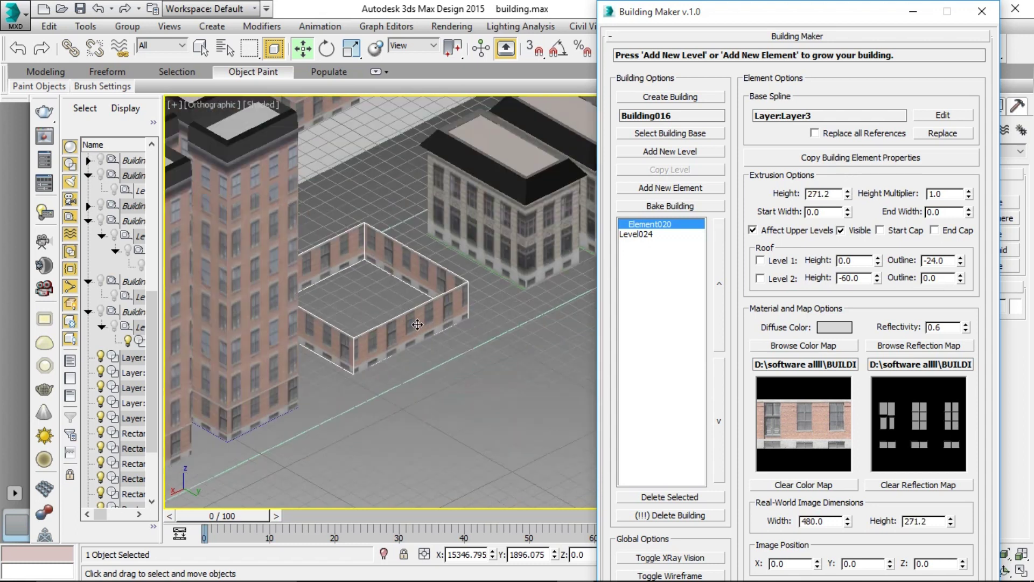
{"action": "scroll", "coordinate": [412, 318], "scroll_direction": "up", "scroll_amount": 7}
{"action": "scroll", "coordinate": [412, 316], "scroll_direction": "down", "scroll_amount": 4}
{"action": "scroll", "coordinate": [398, 301], "scroll_direction": "down", "scroll_amount": 1}
{"action": "scroll", "coordinate": [376, 307], "scroll_direction": "down", "scroll_amount": 2}
{"action": "scroll", "coordinate": [376, 308], "scroll_direction": "down", "scroll_amount": 1}
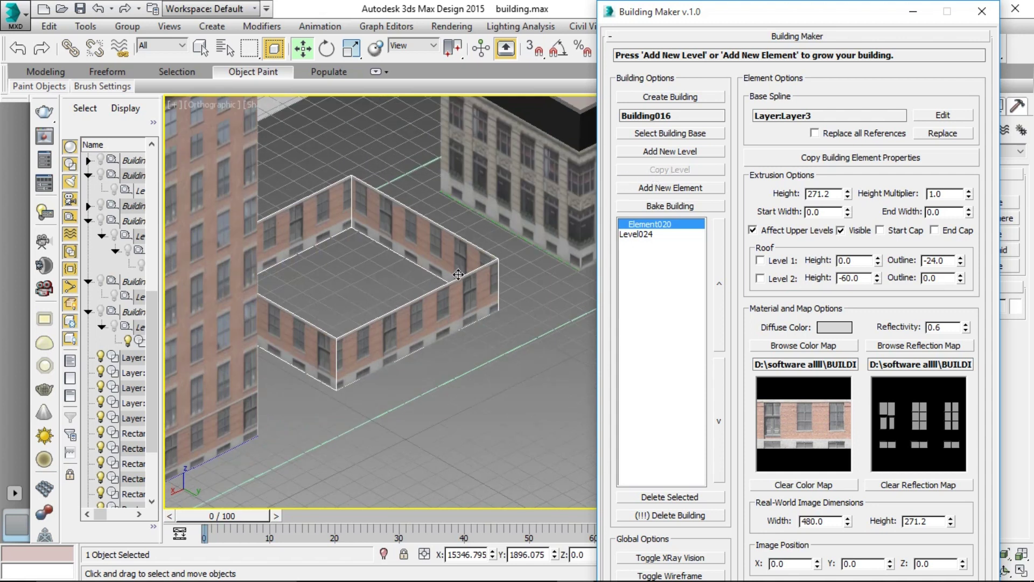
{"action": "scroll", "coordinate": [459, 271], "scroll_direction": "up", "scroll_amount": 4}
{"action": "scroll", "coordinate": [459, 271], "scroll_direction": "down", "scroll_amount": 3}
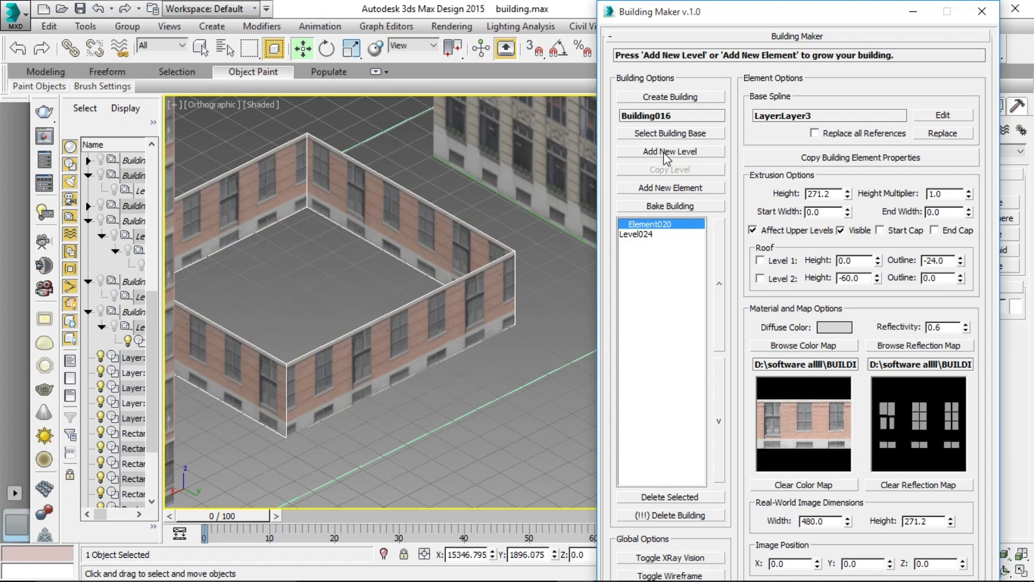
{"action": "left_click", "coordinate": [668, 153]}
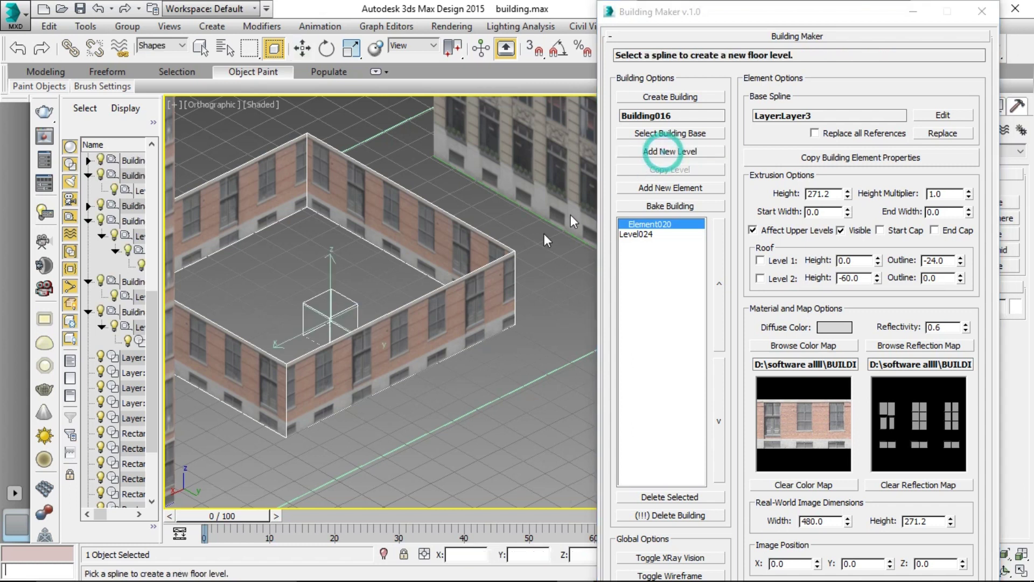
{"action": "left_click", "coordinate": [432, 366]}
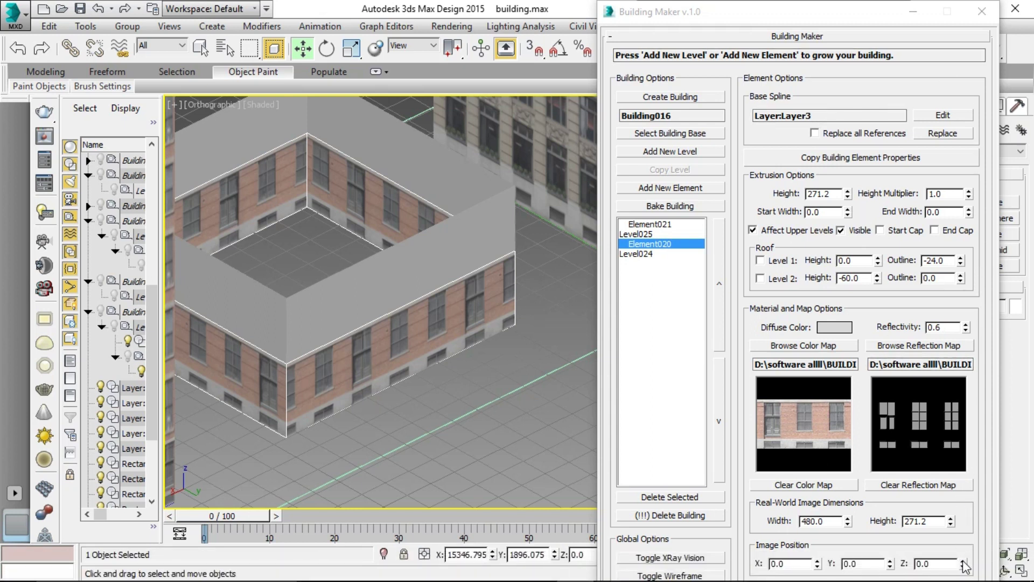
Reposition Element020's brick texture, resize it to 475.2 × 271.2, then select upper Element021
{"action": "mouse_move", "coordinate": [964, 563]}
{"action": "left_mouse_down"}
{"action": "mouse_move", "coordinate": [957, 240]}
{"action": "mouse_move", "coordinate": [957, 578]}
{"action": "mouse_move", "coordinate": [961, 522]}
{"action": "left_mouse_up"}
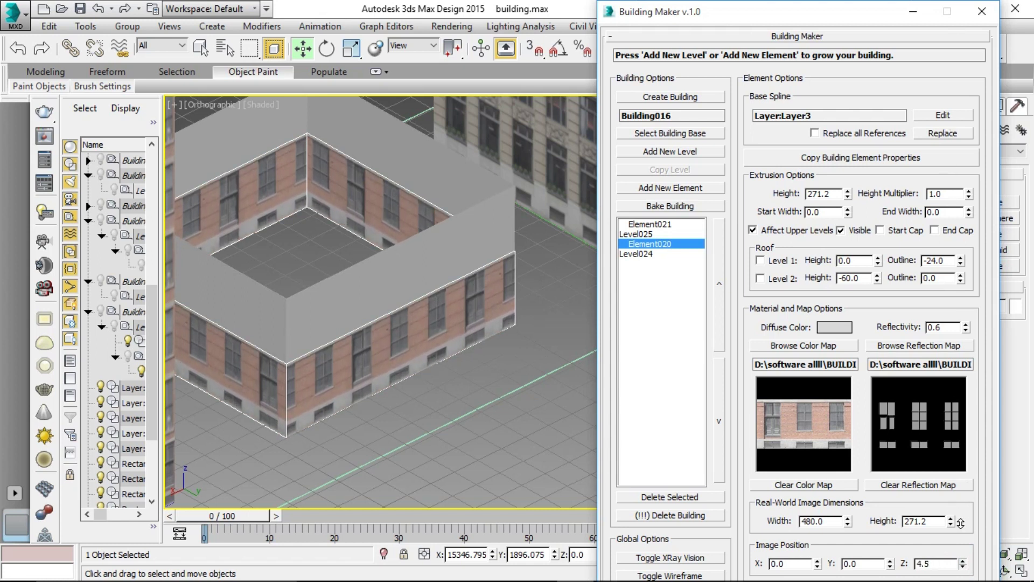
{"action": "double_click", "coordinate": [931, 564]}
{"action": "type", "text": "0"}
{"action": "mouse_move", "coordinate": [818, 565]}
{"action": "left_mouse_down"}
{"action": "mouse_move", "coordinate": [807, 252]}
{"action": "mouse_move", "coordinate": [807, 571]}
{"action": "mouse_move", "coordinate": [813, 540]}
{"action": "left_mouse_up"}
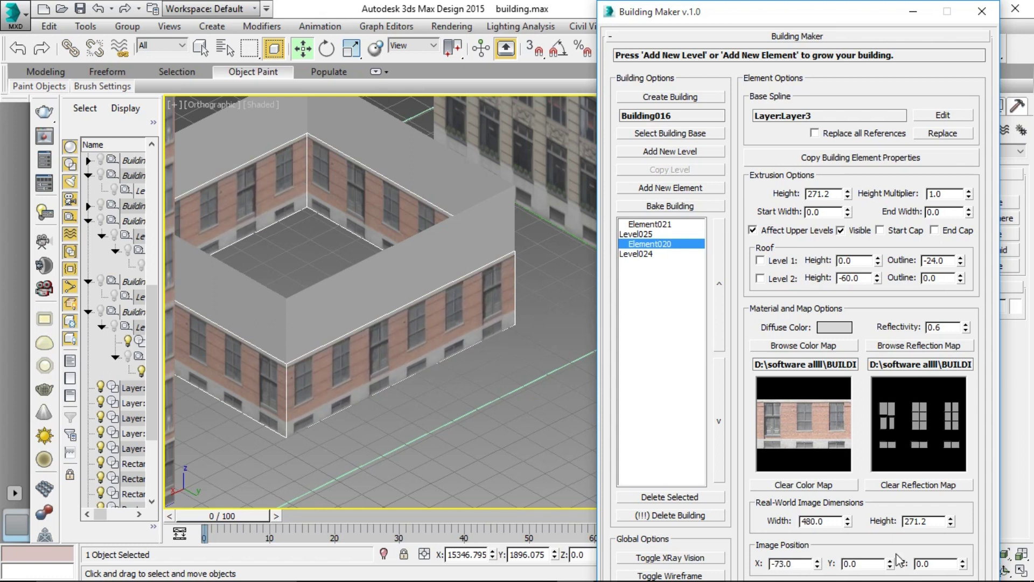
{"action": "mouse_move", "coordinate": [895, 562]}
{"action": "left_mouse_down"}
{"action": "mouse_move", "coordinate": [907, 467]}
{"action": "mouse_move", "coordinate": [895, 535]}
{"action": "left_mouse_up"}
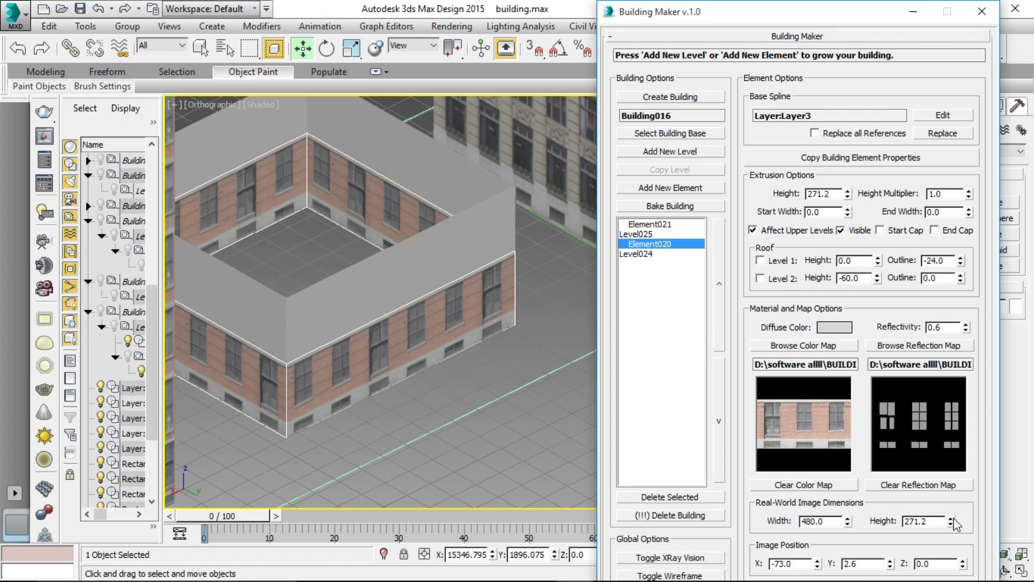
{"action": "mouse_move", "coordinate": [849, 523]}
{"action": "left_mouse_down"}
{"action": "mouse_move", "coordinate": [854, 539]}
{"action": "mouse_move", "coordinate": [857, 512]}
{"action": "mouse_move", "coordinate": [852, 537]}
{"action": "mouse_move", "coordinate": [851, 520]}
{"action": "left_mouse_up"}
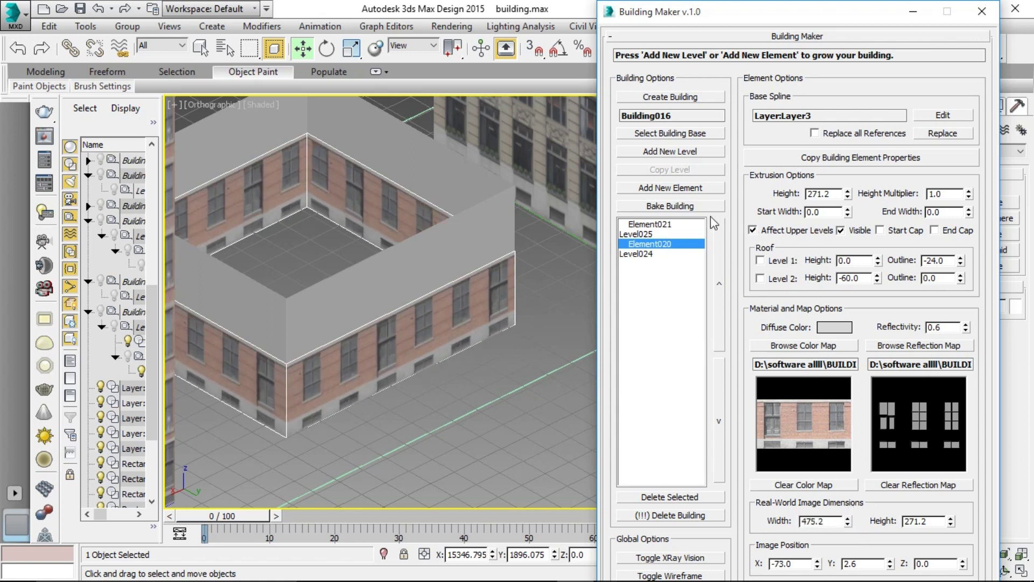
{"action": "left_click", "coordinate": [476, 243]}
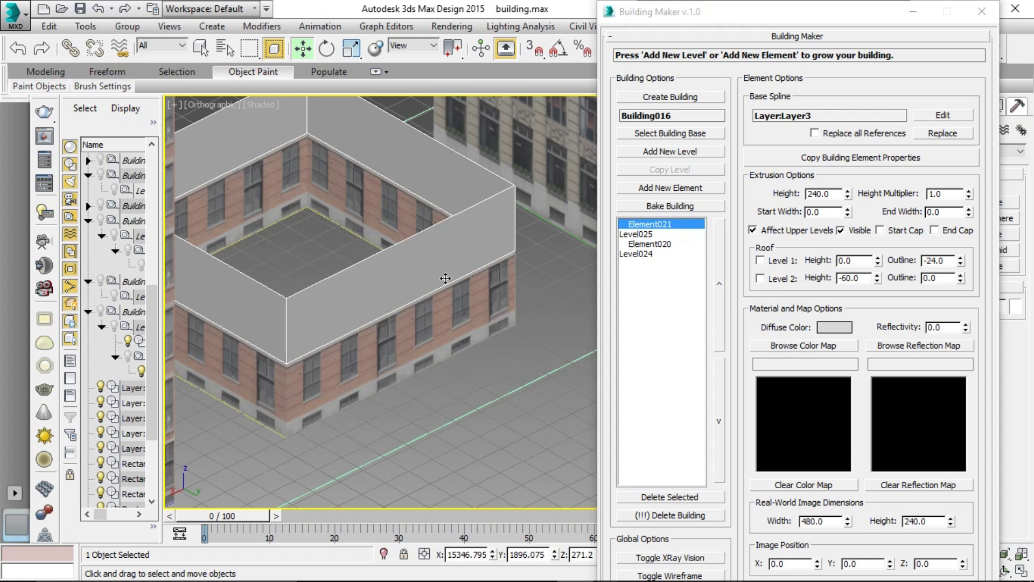
Apply OLD_BRK001_L2_W9xH6.24_DIF as the upper element's brick colour map
{"action": "left_click", "coordinate": [785, 346]}
{"action": "scroll", "coordinate": [643, 247], "scroll_direction": "down", "scroll_amount": 5}
{"action": "scroll", "coordinate": [808, 243], "scroll_direction": "down", "scroll_amount": 3}
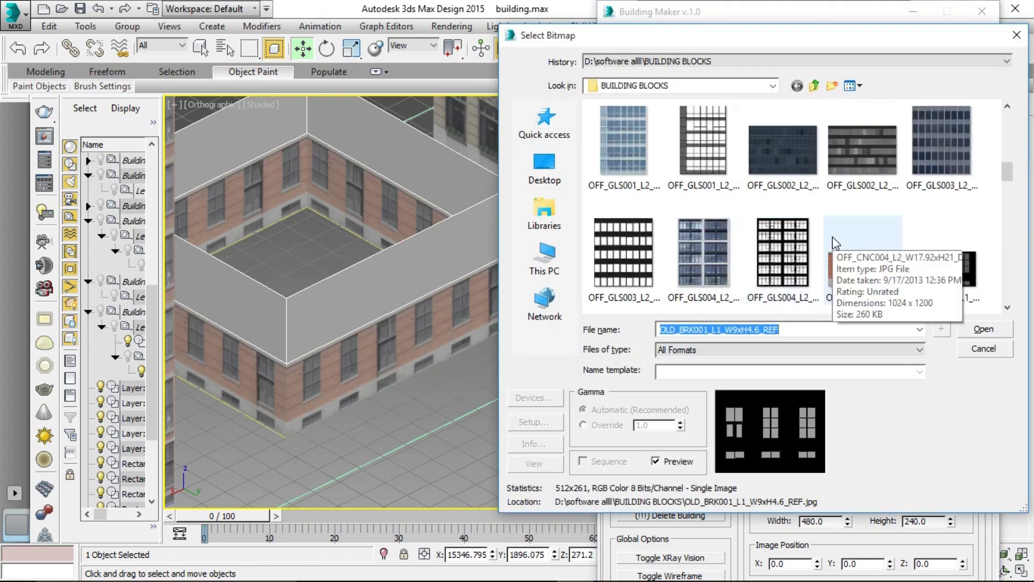
{"action": "scroll", "coordinate": [840, 253], "scroll_direction": "down", "scroll_amount": 3}
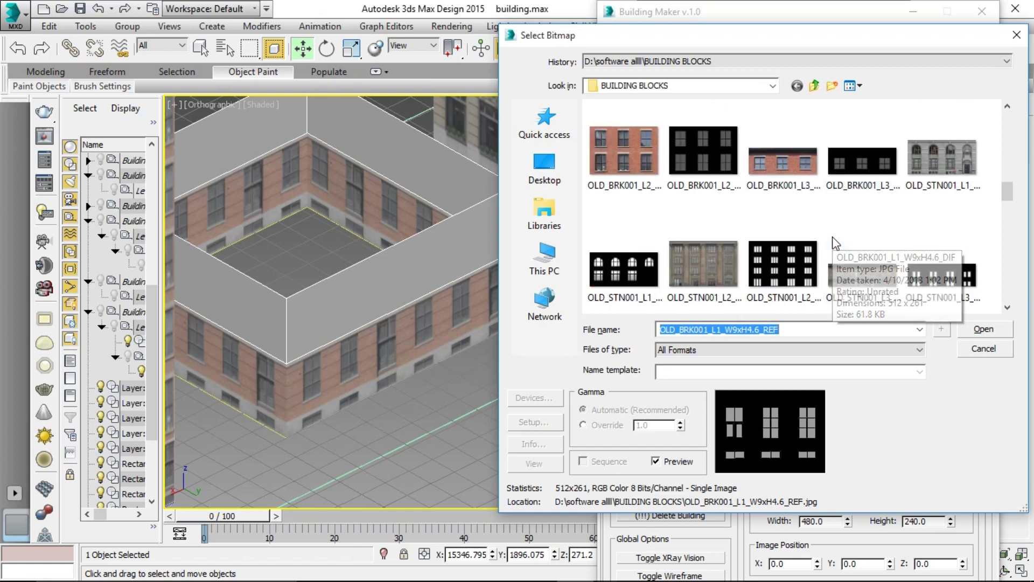
{"action": "left_click", "coordinate": [618, 161]}
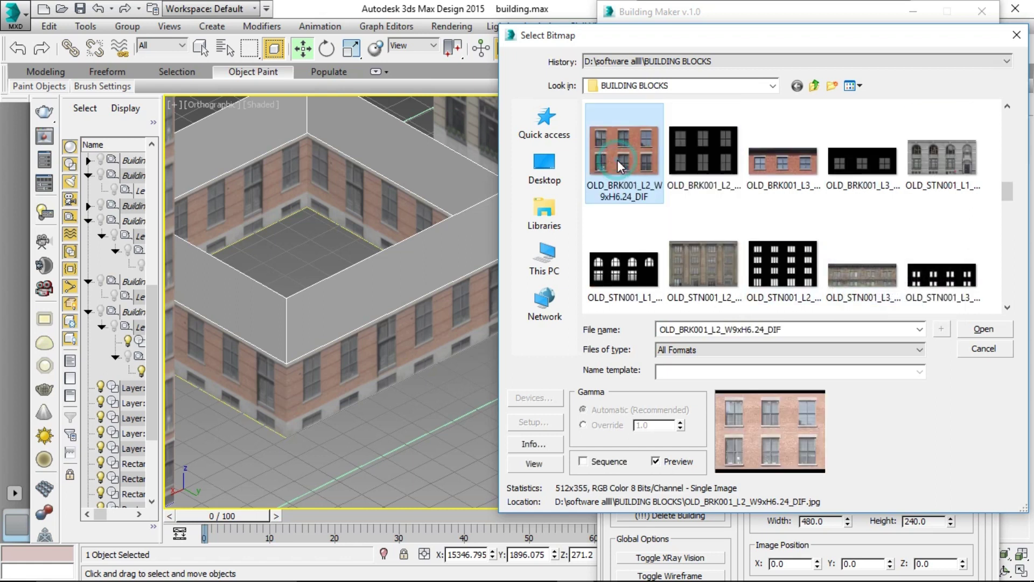
{"action": "left_click", "coordinate": [983, 330]}
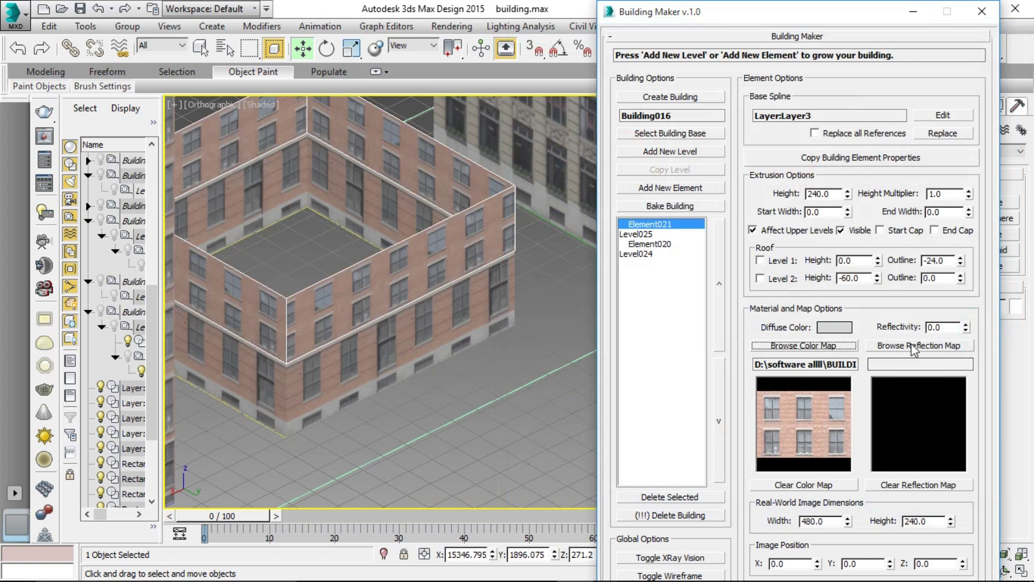
Add the matching OLD_BRK001_L2_W9xH6.24_REF window reflection map
{"action": "left_click", "coordinate": [919, 345]}
{"action": "scroll", "coordinate": [730, 194], "scroll_direction": "down", "scroll_amount": 5}
{"action": "scroll", "coordinate": [728, 196], "scroll_direction": "down", "scroll_amount": 3}
{"action": "scroll", "coordinate": [716, 227], "scroll_direction": "down", "scroll_amount": 2}
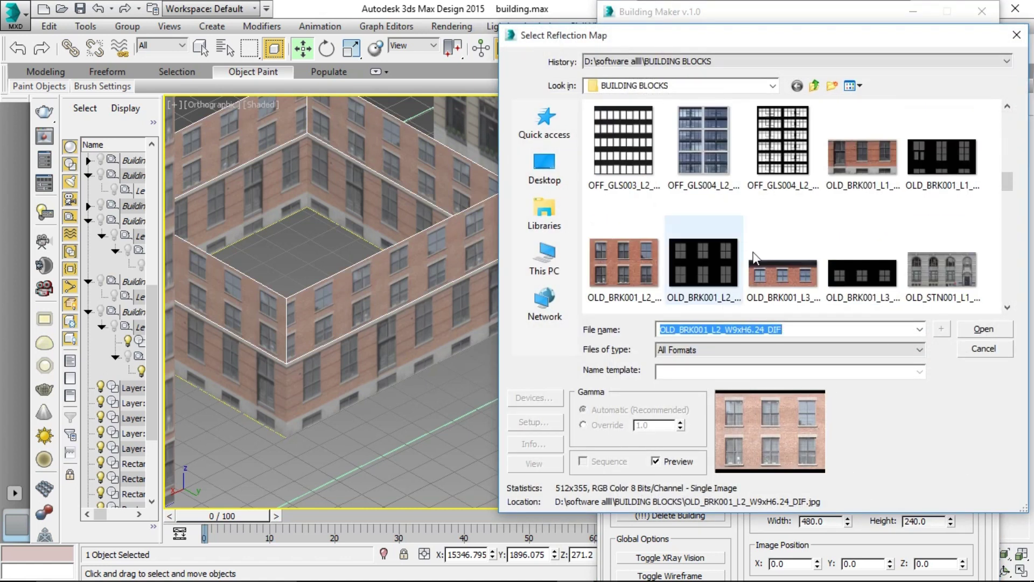
{"action": "left_click", "coordinate": [703, 263]}
{"action": "left_click", "coordinate": [984, 329]}
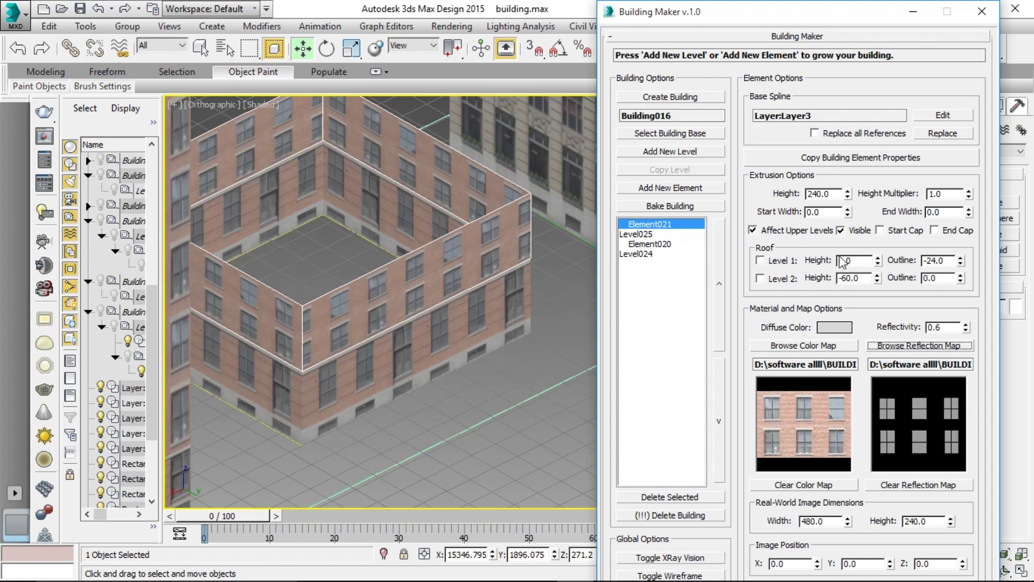
Make the upper element taller and shift its brick texture sideways, comparing with the lower element
{"action": "left_click_drag", "start_coordinate": [847, 194], "coordinate": [846, 125]}
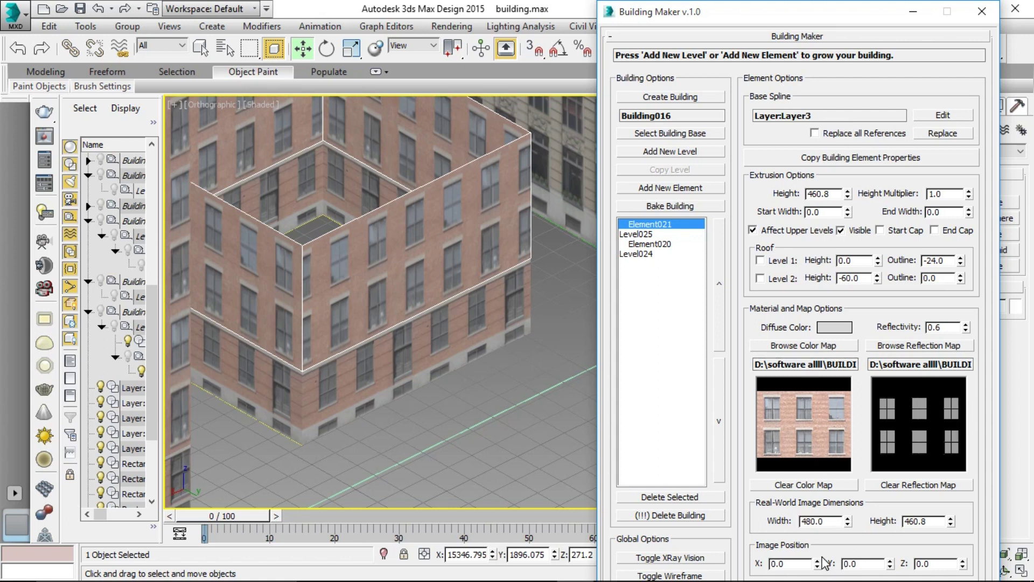
{"action": "mouse_move", "coordinate": [819, 561]}
{"action": "left_mouse_down"}
{"action": "mouse_move", "coordinate": [822, 101]}
{"action": "mouse_move", "coordinate": [820, 110]}
{"action": "left_mouse_up"}
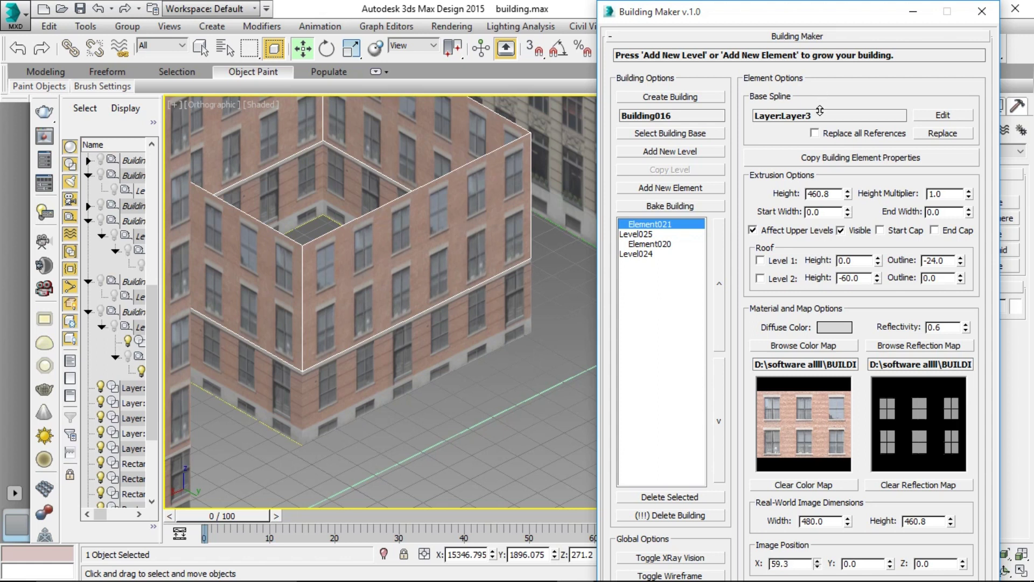
{"action": "scroll", "coordinate": [334, 155], "scroll_direction": "up", "scroll_amount": 2}
{"action": "scroll", "coordinate": [334, 155], "scroll_direction": "up", "scroll_amount": 2}
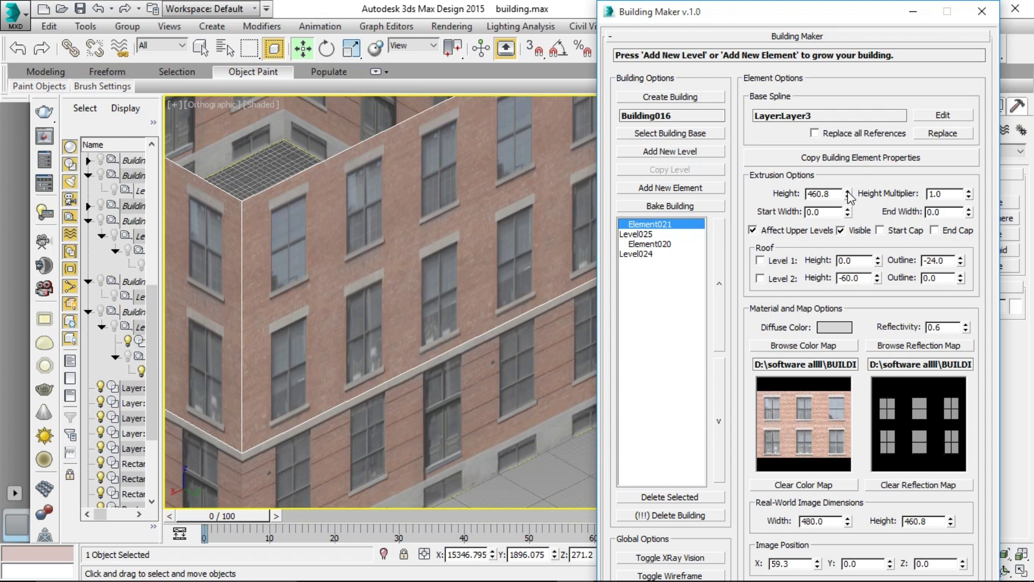
{"action": "left_click", "coordinate": [539, 423]}
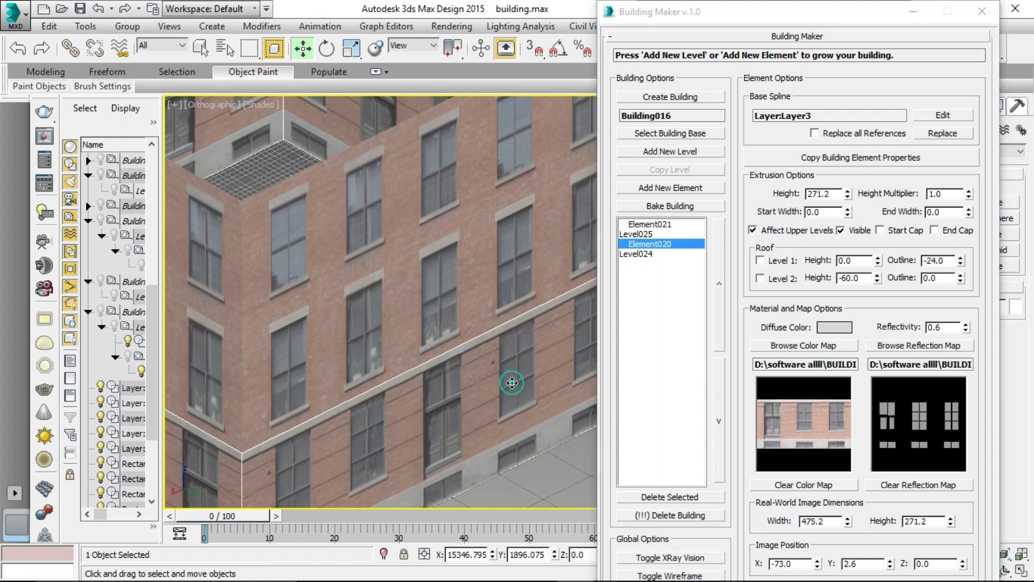
{"action": "left_click", "coordinate": [473, 283]}
Set the upper element's Height to exactly 475 and zoom to check it
{"action": "double_click", "coordinate": [835, 195]}
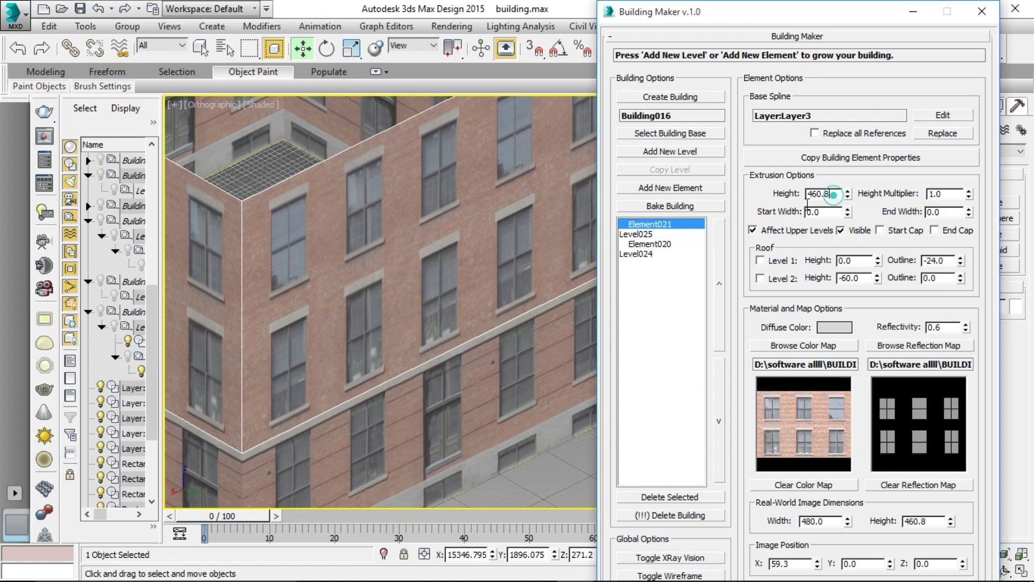
{"action": "type", "text": "4"}
{"action": "key", "text": "Return"}
{"action": "scroll", "coordinate": [468, 309], "scroll_direction": "down", "scroll_amount": 3}
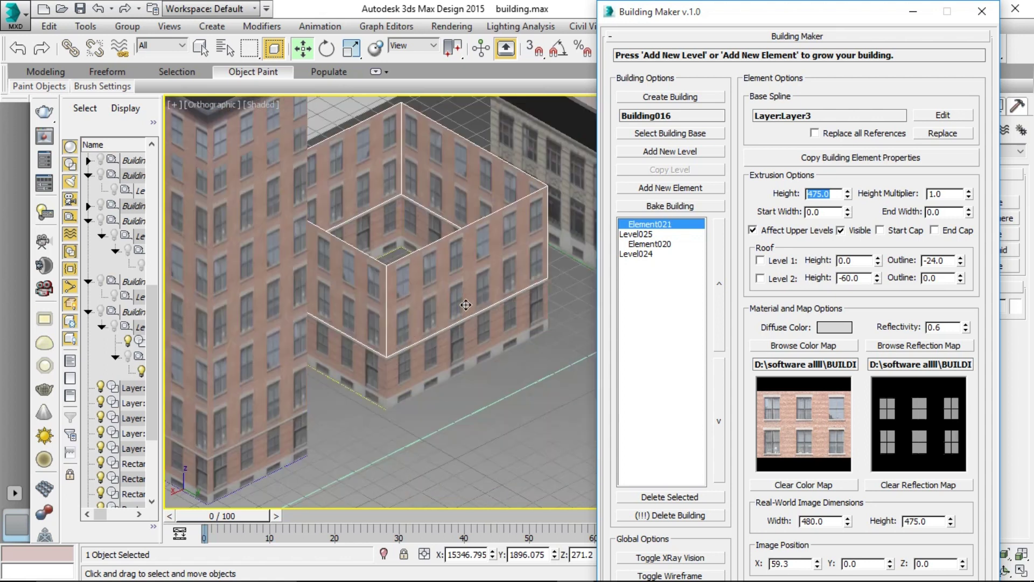
{"action": "scroll", "coordinate": [464, 300], "scroll_direction": "up", "scroll_amount": 3}
{"action": "scroll", "coordinate": [460, 297], "scroll_direction": "up", "scroll_amount": 2}
{"action": "scroll", "coordinate": [459, 296], "scroll_direction": "down", "scroll_amount": 3}
{"action": "scroll", "coordinate": [460, 296], "scroll_direction": "down", "scroll_amount": 3}
{"action": "scroll", "coordinate": [481, 276], "scroll_direction": "up", "scroll_amount": 4}
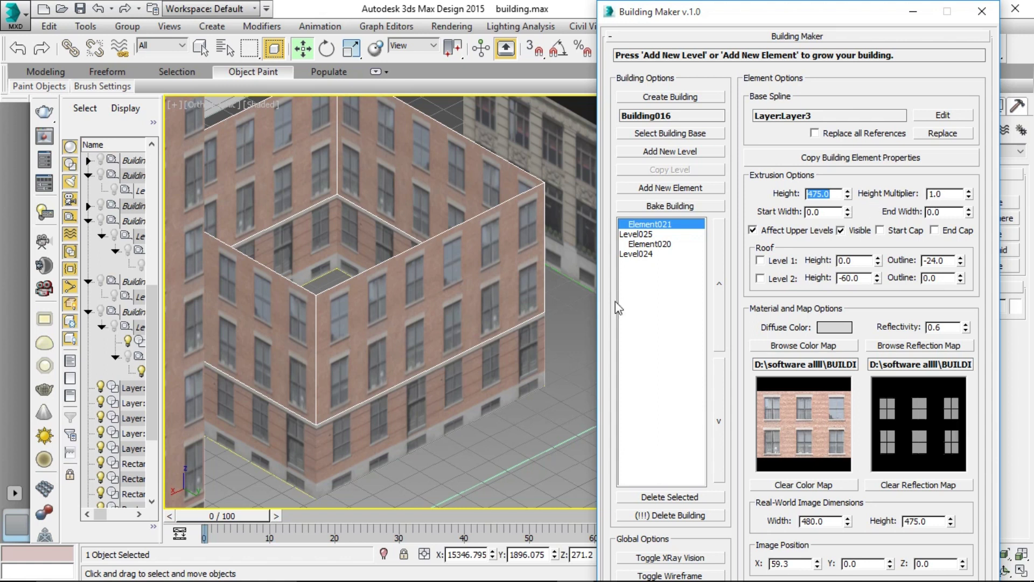
{"action": "scroll", "coordinate": [388, 310], "scroll_direction": "down", "scroll_amount": 2}
{"action": "scroll", "coordinate": [389, 311], "scroll_direction": "up", "scroll_amount": 2}
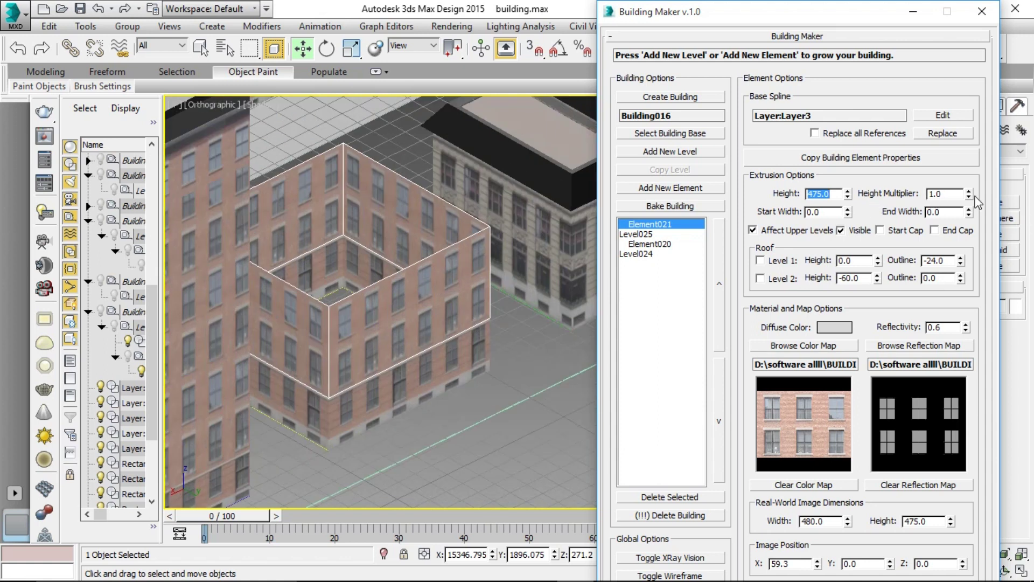
Raise Element021's Height Multiplier to about 3.02, zooming to check the tower
{"action": "left_click_drag", "start_coordinate": [973, 200], "coordinate": [975, 24]}
{"action": "scroll", "coordinate": [416, 210], "scroll_direction": "down", "scroll_amount": 3}
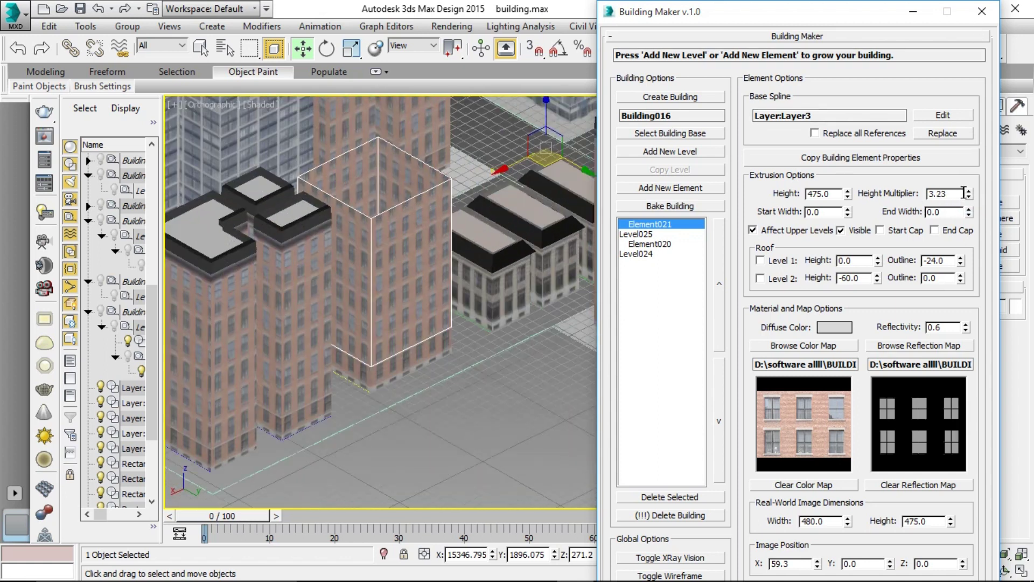
{"action": "mouse_move", "coordinate": [970, 197]}
{"action": "left_mouse_down"}
{"action": "mouse_move", "coordinate": [976, 565]}
{"action": "mouse_move", "coordinate": [959, 244]}
{"action": "mouse_move", "coordinate": [970, 125]}
{"action": "mouse_move", "coordinate": [965, 262]}
{"action": "mouse_move", "coordinate": [970, 178]}
{"action": "left_mouse_up"}
{"action": "scroll", "coordinate": [440, 229], "scroll_direction": "up", "scroll_amount": 5}
{"action": "scroll", "coordinate": [399, 227], "scroll_direction": "down", "scroll_amount": 3}
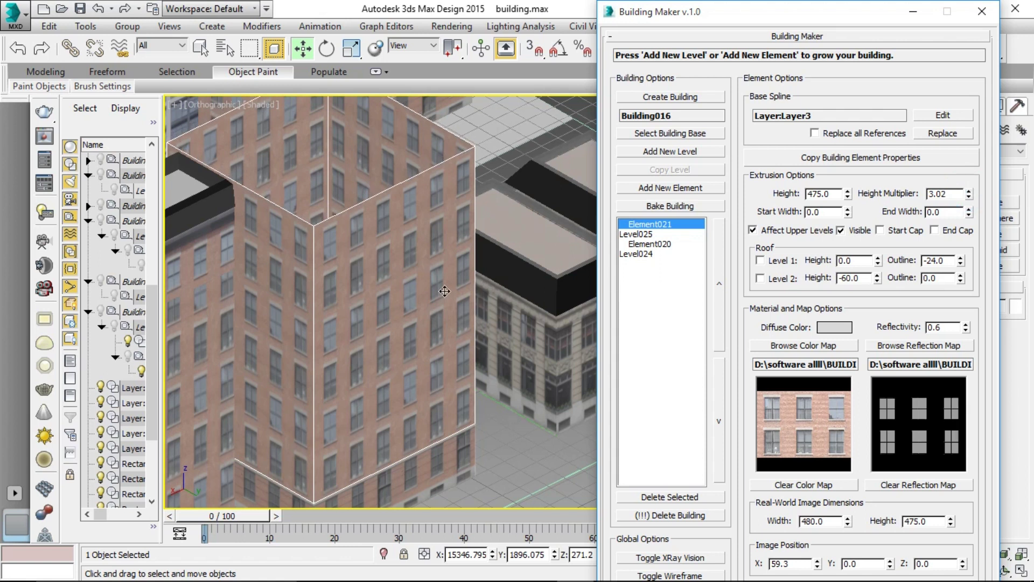
{"action": "scroll", "coordinate": [387, 294], "scroll_direction": "down", "scroll_amount": 3}
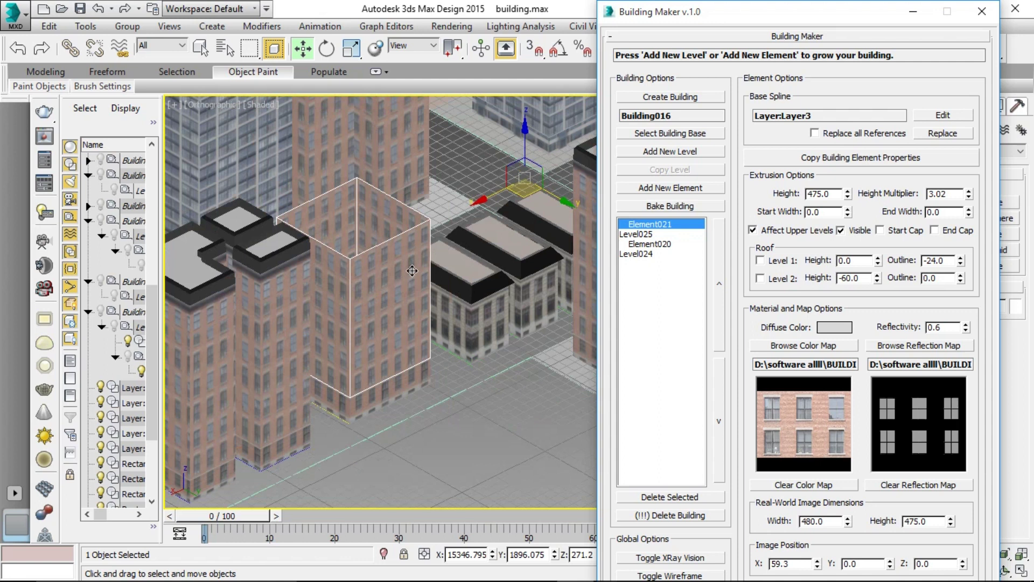
{"action": "scroll", "coordinate": [418, 252], "scroll_direction": "up", "scroll_amount": 2}
{"action": "scroll", "coordinate": [410, 254], "scroll_direction": "up", "scroll_amount": 2}
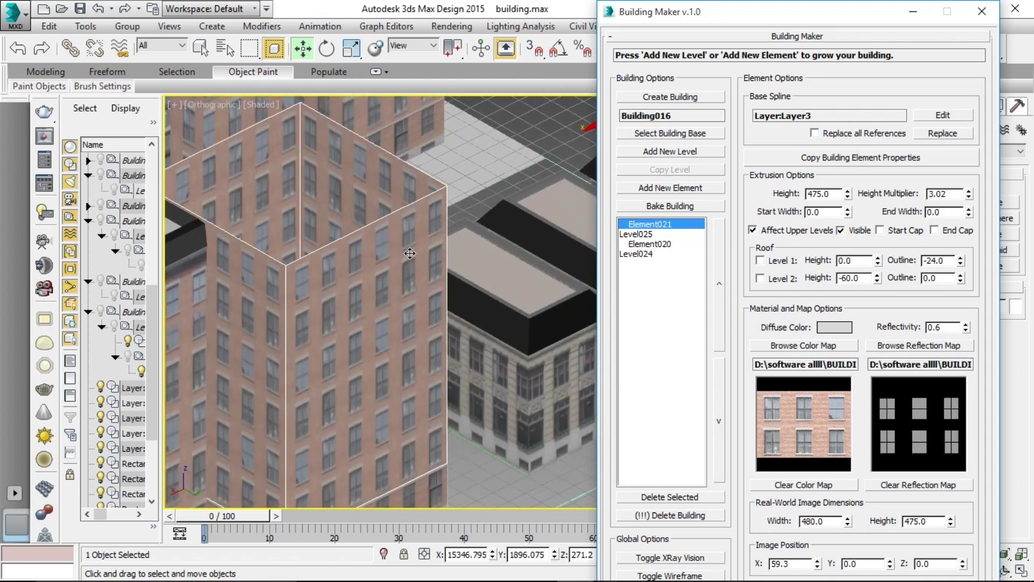
Add a new level on top of the tower using the base outline spline
{"action": "left_click", "coordinate": [670, 151]}
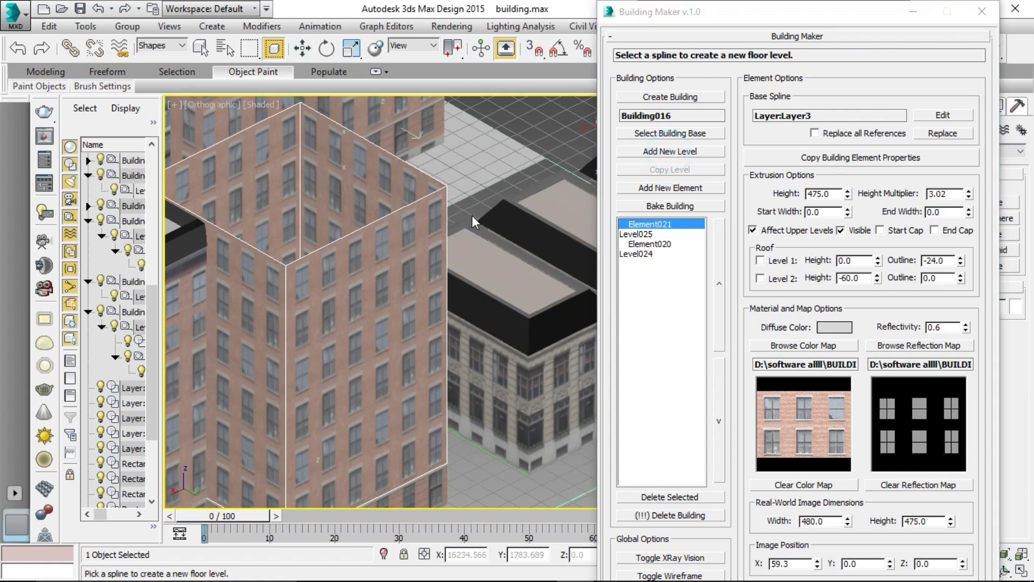
{"action": "scroll", "coordinate": [472, 215], "scroll_direction": "down", "scroll_amount": 1}
{"action": "scroll", "coordinate": [423, 377], "scroll_direction": "down", "scroll_amount": 1}
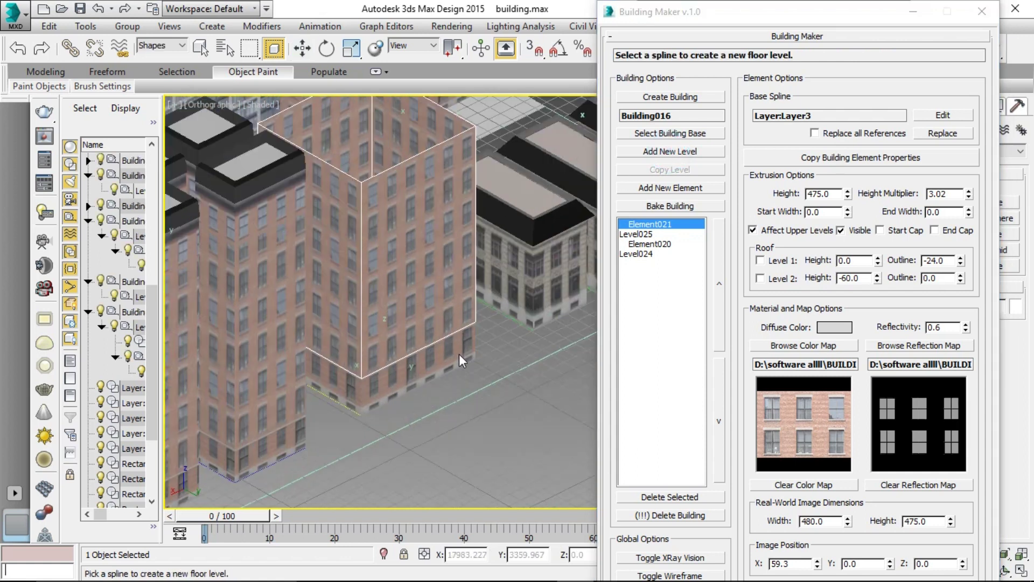
{"action": "left_click", "coordinate": [443, 372]}
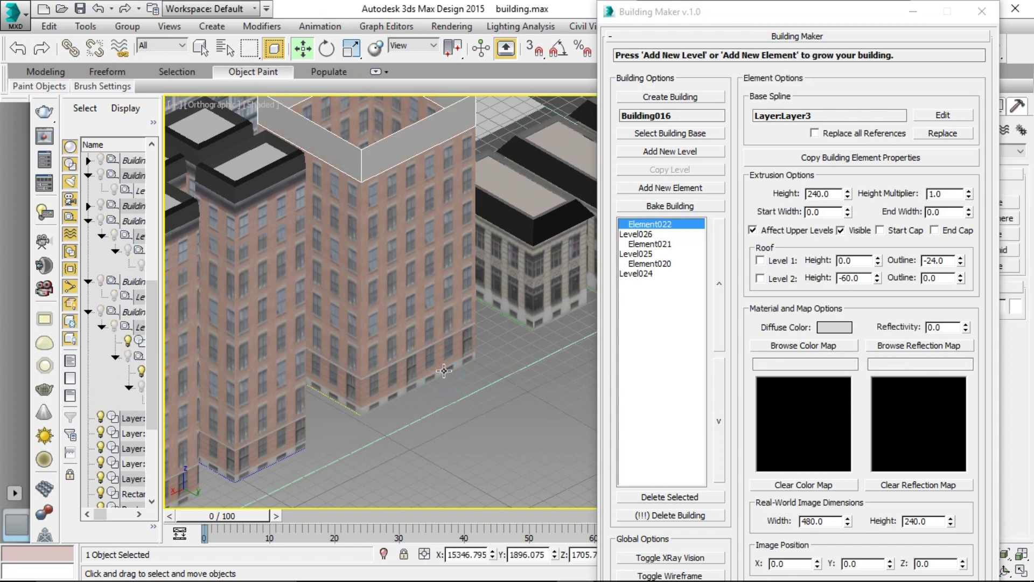
Load OLD_BRK001_L3_W9xH3.4_DIF as the new level's brick colour map
{"action": "scroll", "coordinate": [451, 295], "scroll_direction": "down", "scroll_amount": 1}
{"action": "scroll", "coordinate": [451, 229], "scroll_direction": "up", "scroll_amount": 2}
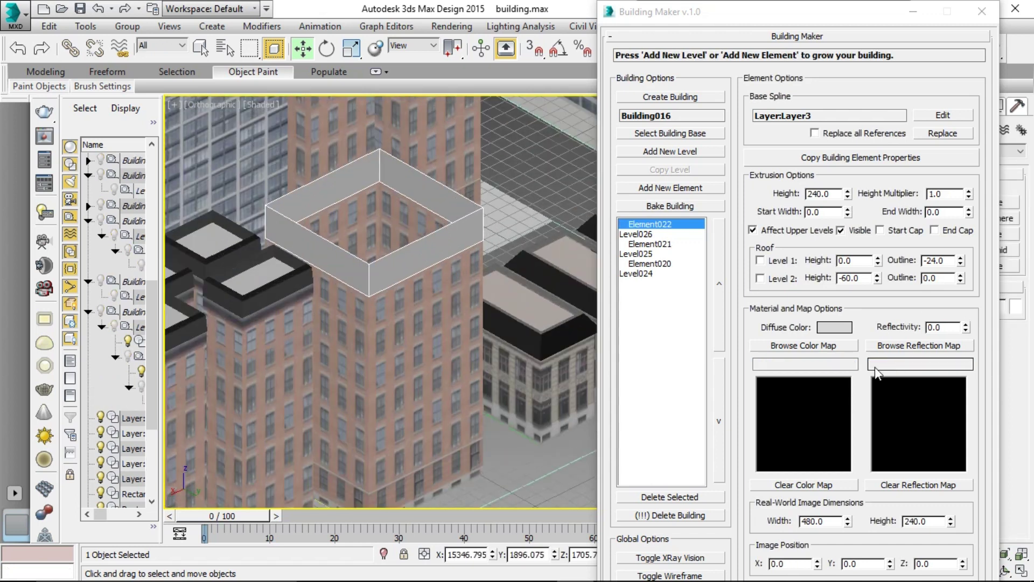
{"action": "left_click", "coordinate": [820, 346]}
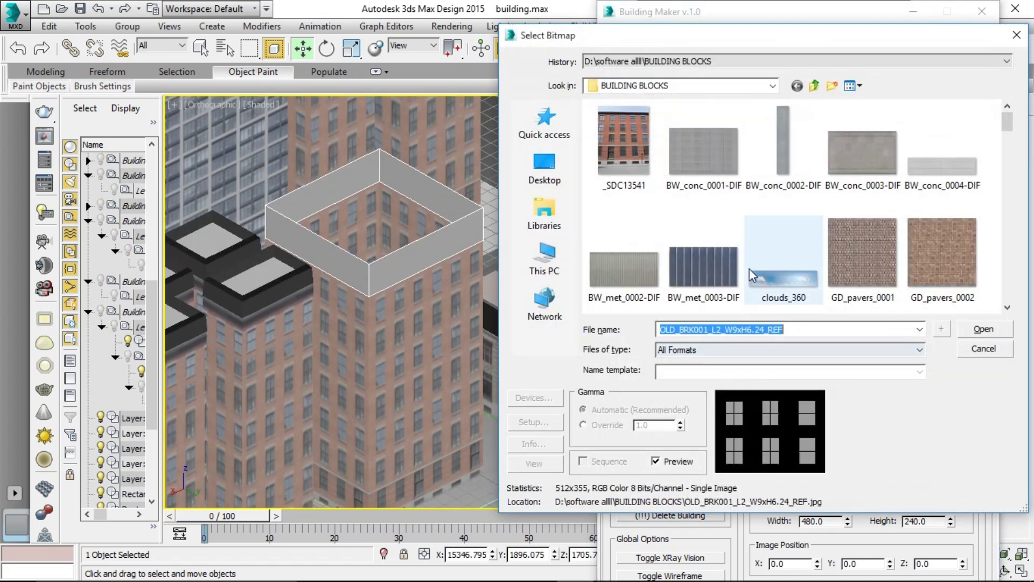
{"action": "scroll", "coordinate": [749, 268], "scroll_direction": "down", "scroll_amount": 3}
{"action": "scroll", "coordinate": [749, 267], "scroll_direction": "down", "scroll_amount": 2}
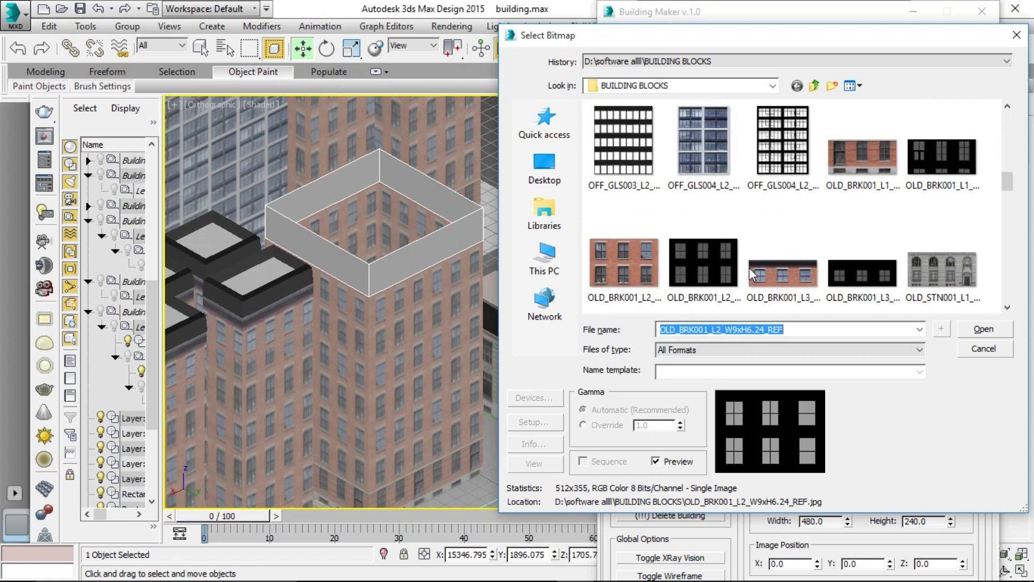
{"action": "left_click", "coordinate": [778, 280]}
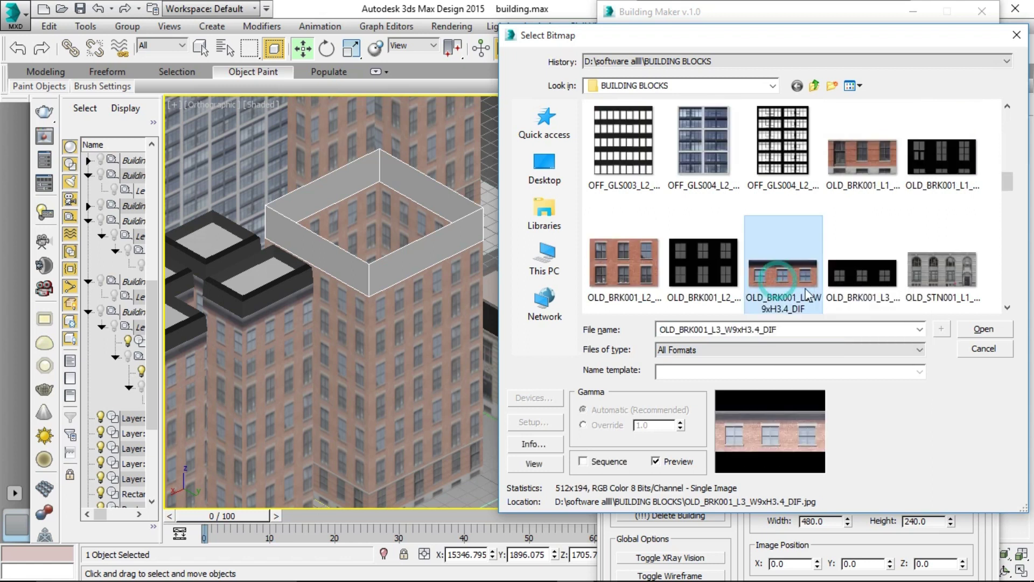
{"action": "left_click", "coordinate": [984, 330]}
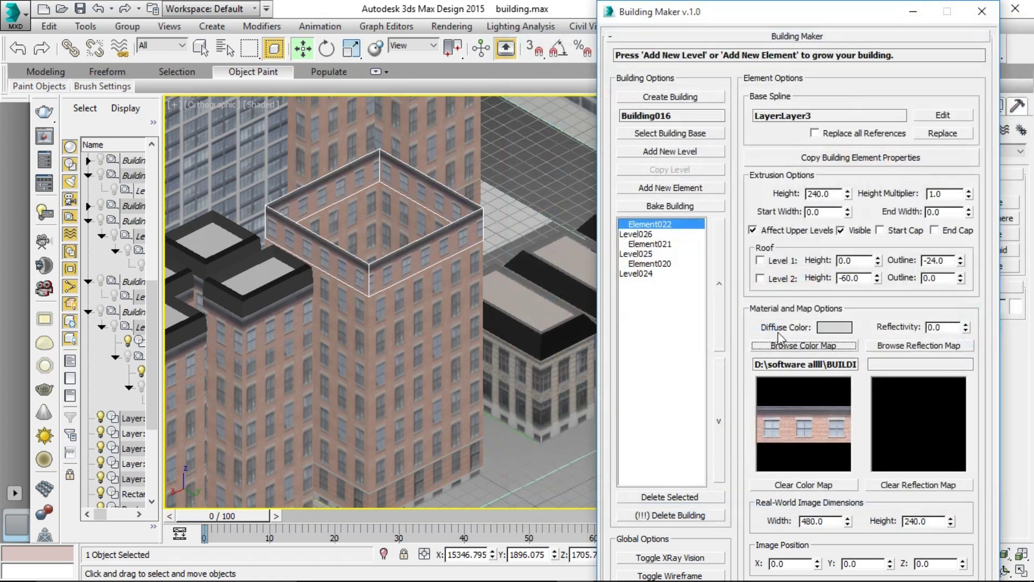
Make the top brick section taller and widen its texture's real-world width to 487.2
{"action": "scroll", "coordinate": [474, 338], "scroll_direction": "up", "scroll_amount": 2}
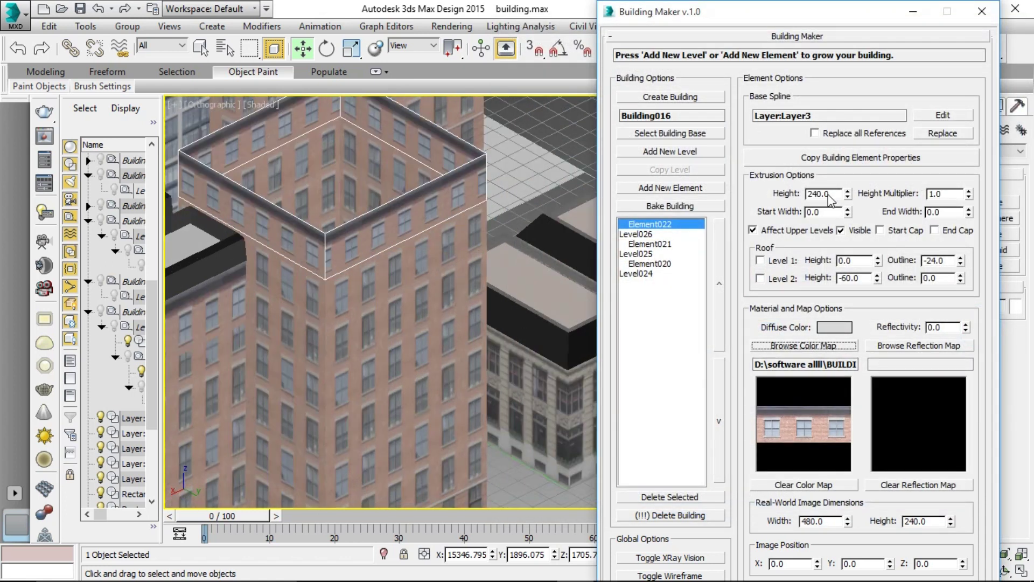
{"action": "left_click_drag", "start_coordinate": [847, 192], "coordinate": [850, 164]}
{"action": "scroll", "coordinate": [319, 280], "scroll_direction": "up", "scroll_amount": 3}
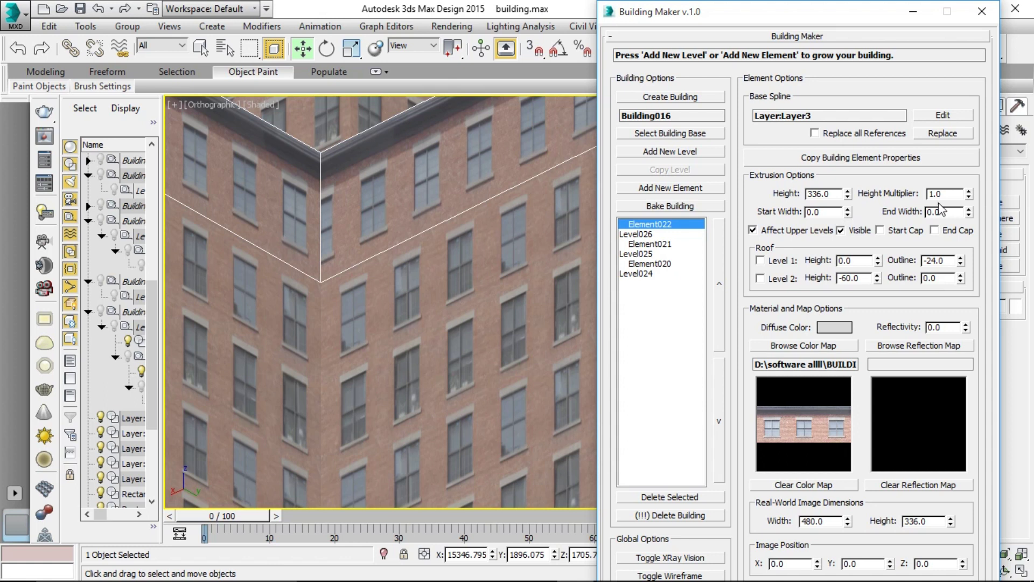
{"action": "left_click_drag", "start_coordinate": [848, 519], "coordinate": [847, 518]}
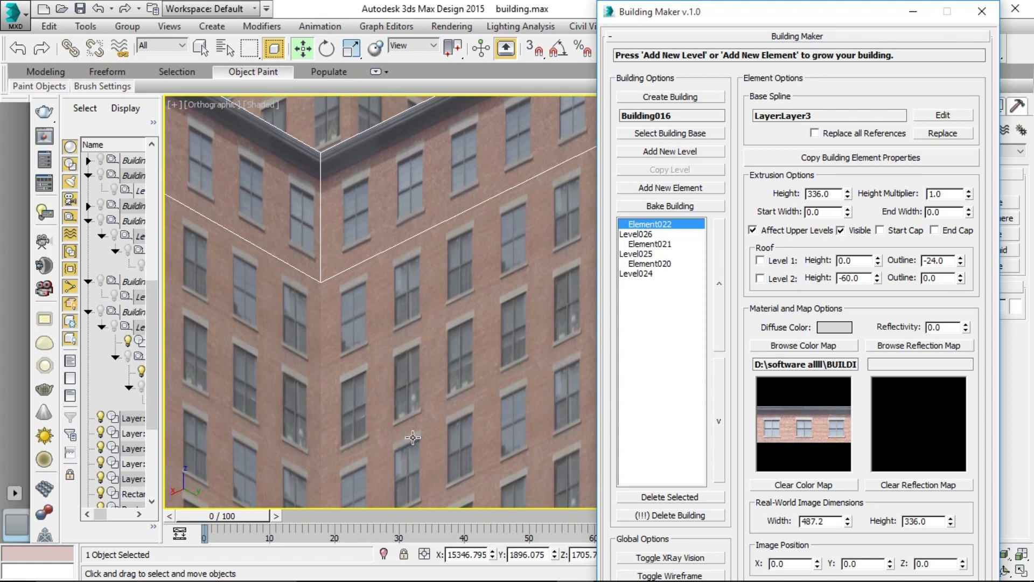
{"action": "scroll", "coordinate": [410, 439], "scroll_direction": "down", "scroll_amount": 5}
Set the top section's height to 475, then lower it to a final 347.8
{"action": "double_click", "coordinate": [840, 193]}
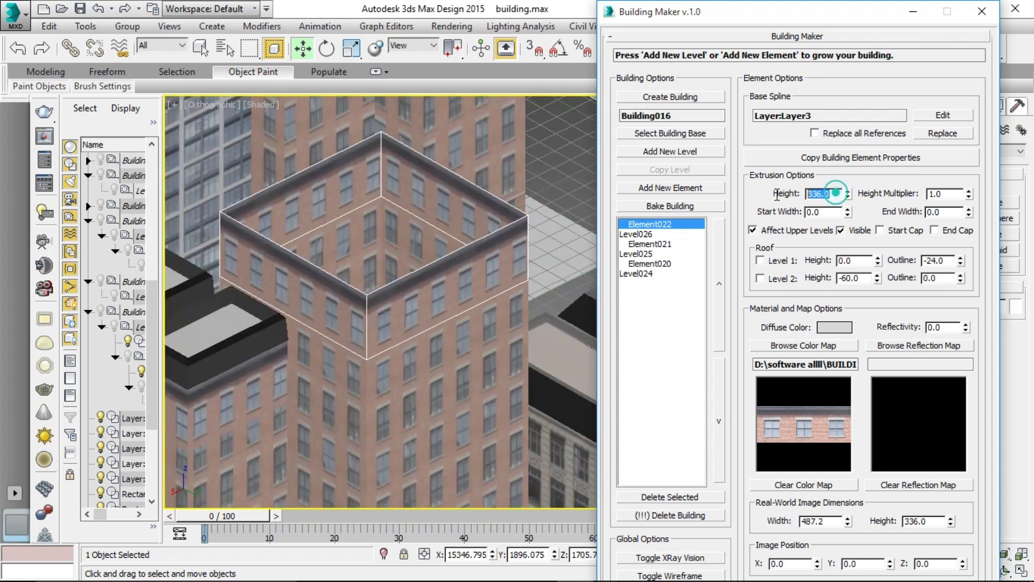
{"action": "type", "text": "475"}
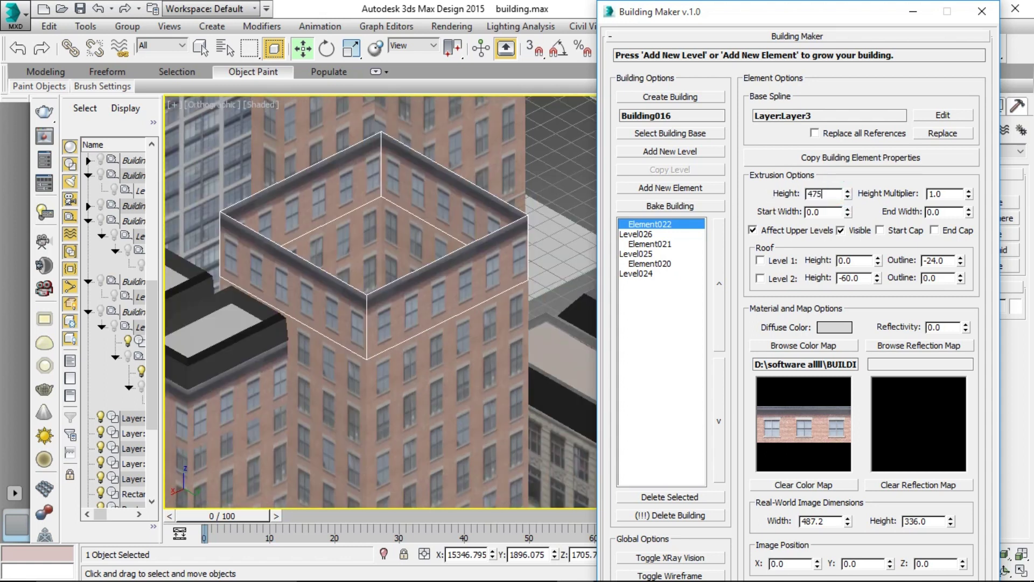
{"action": "key", "text": "Return"}
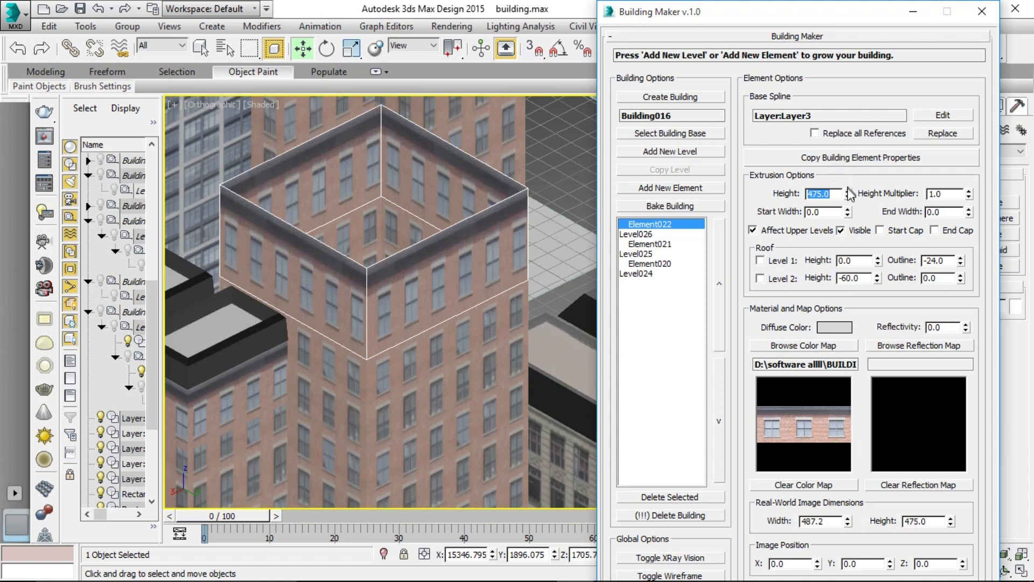
{"action": "left_click_drag", "start_coordinate": [848, 197], "coordinate": [850, 241]}
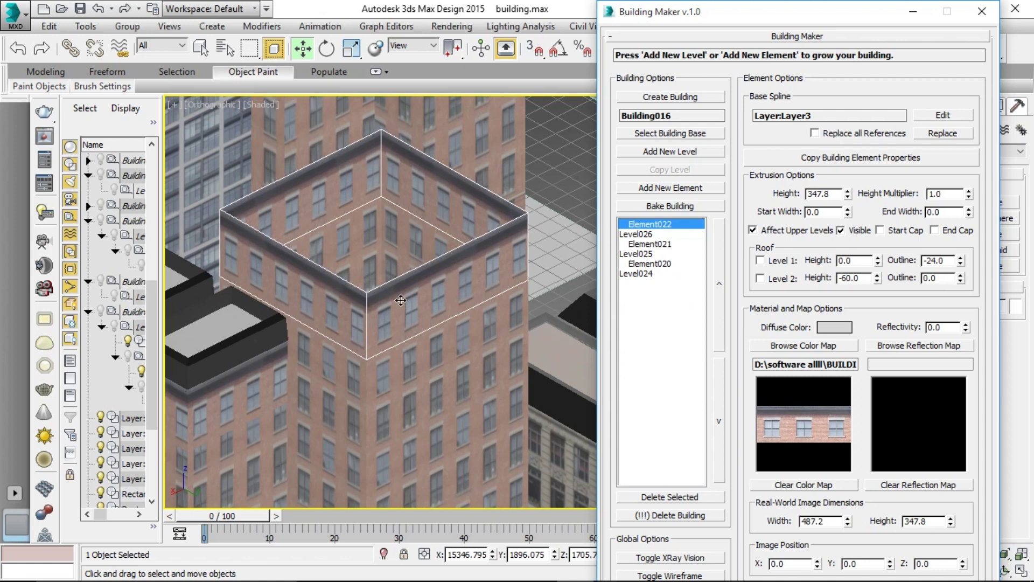
{"action": "scroll", "coordinate": [411, 341], "scroll_direction": "down", "scroll_amount": 3}
{"action": "scroll", "coordinate": [411, 341], "scroll_direction": "up", "scroll_amount": 2}
{"action": "scroll", "coordinate": [413, 318], "scroll_direction": "up", "scroll_amount": 2}
{"action": "scroll", "coordinate": [414, 309], "scroll_direction": "up", "scroll_amount": 2}
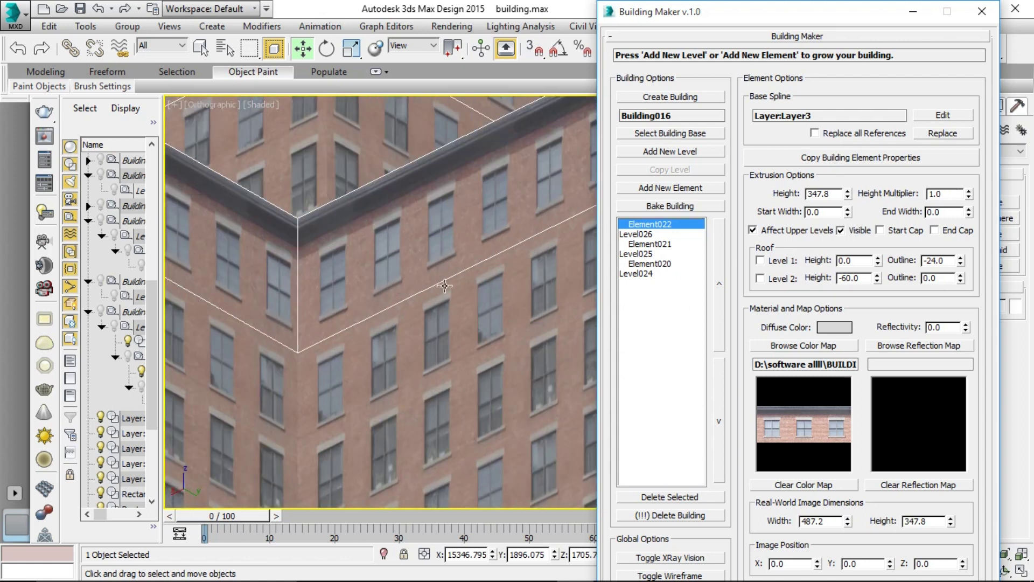
{"action": "scroll", "coordinate": [446, 285], "scroll_direction": "down", "scroll_amount": 1}
{"action": "scroll", "coordinate": [445, 286], "scroll_direction": "down", "scroll_amount": 2}
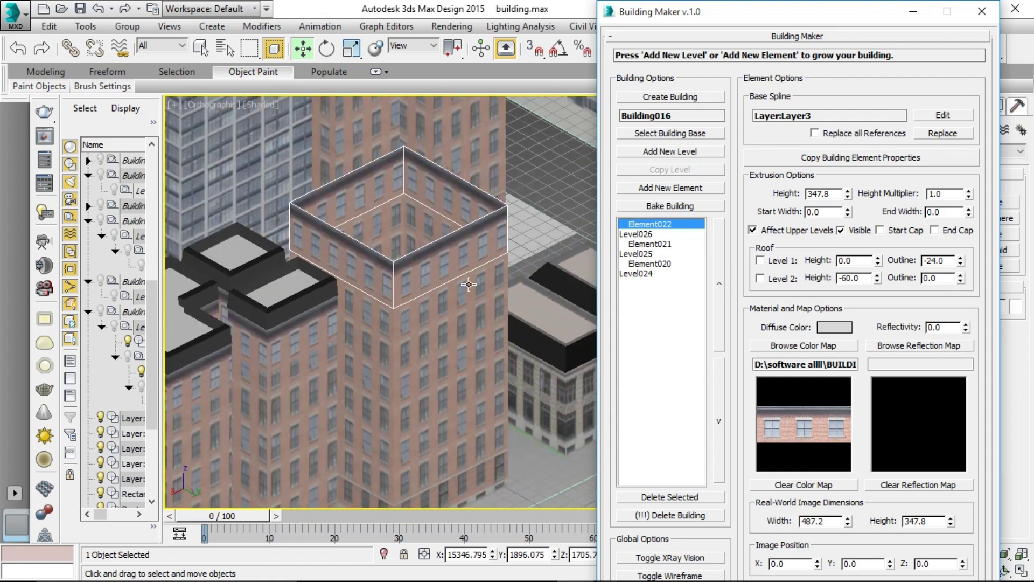
{"action": "scroll", "coordinate": [469, 284], "scroll_direction": "down", "scroll_amount": 1}
Load OLD_BRK001_L3_W9xH3.4_REF as the top section's reflection map
{"action": "left_click", "coordinate": [898, 346]}
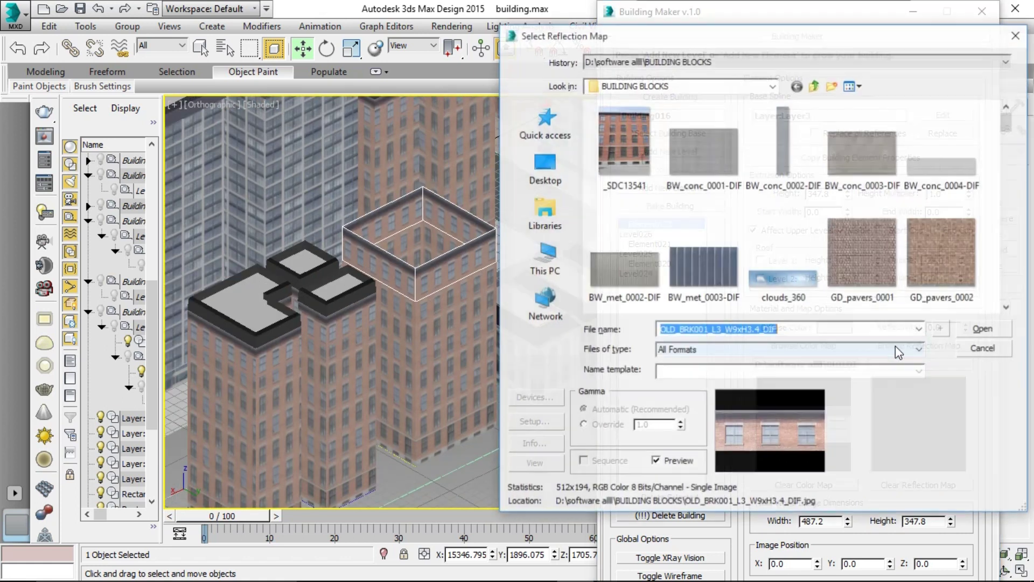
{"action": "scroll", "coordinate": [754, 242], "scroll_direction": "down", "scroll_amount": 3}
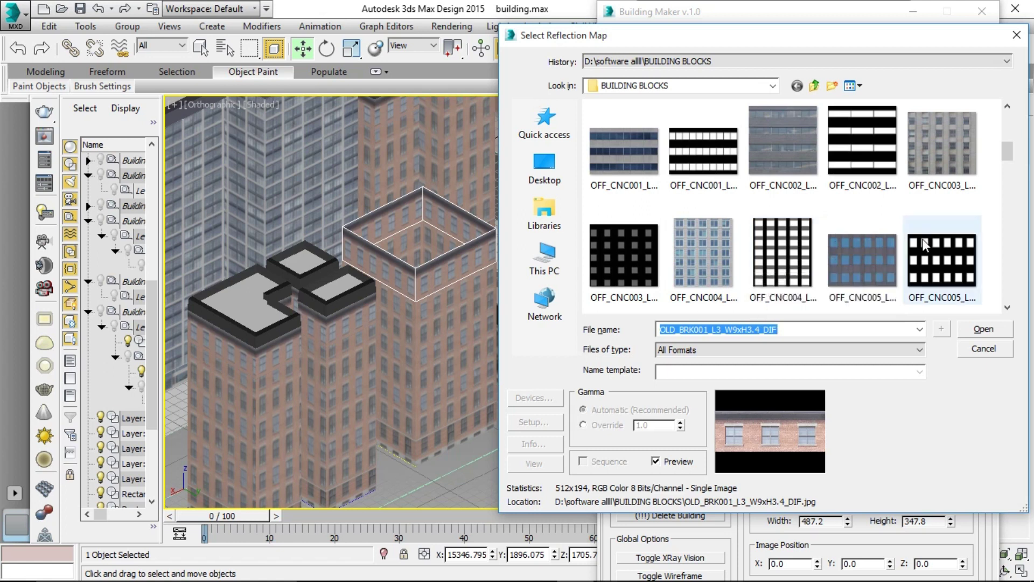
{"action": "scroll", "coordinate": [916, 254], "scroll_direction": "down", "scroll_amount": 2}
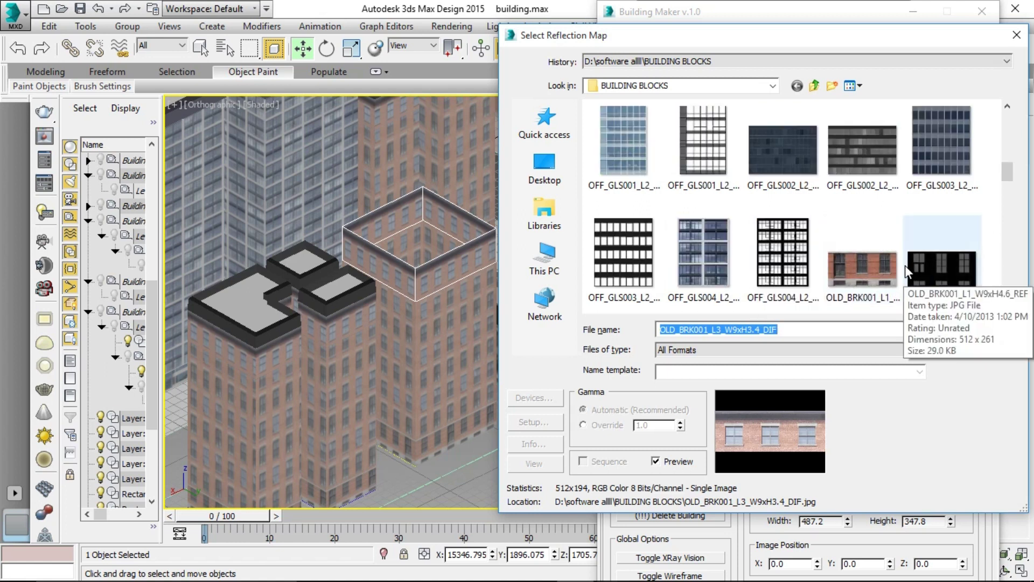
{"action": "scroll", "coordinate": [906, 267], "scroll_direction": "down", "scroll_amount": 2}
{"action": "left_click", "coordinate": [862, 159]}
{"action": "left_click", "coordinate": [983, 330]}
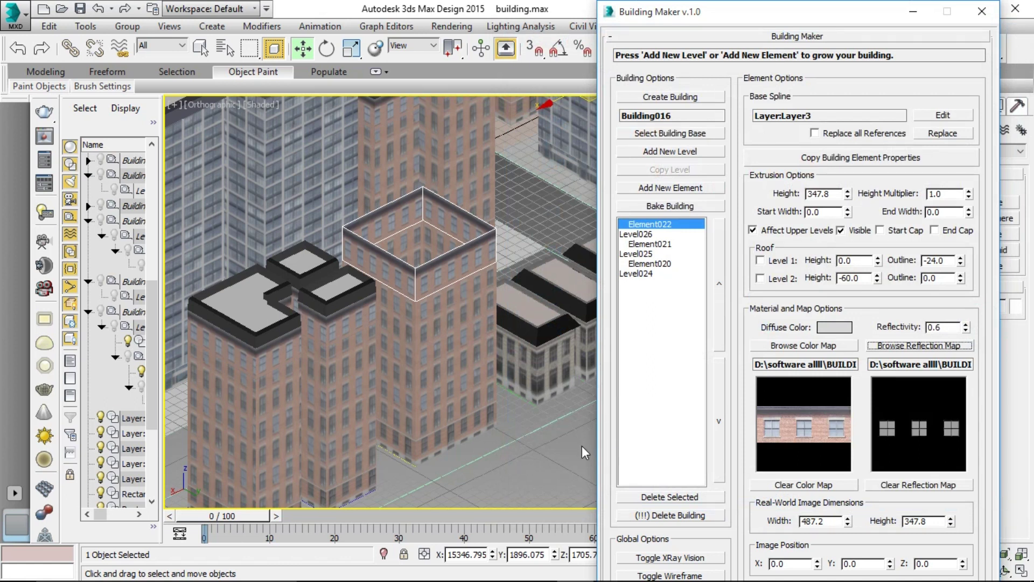
Dismiss the 'no building selected' warning and reselect the tower for editing
{"action": "left_click", "coordinate": [577, 451]}
{"action": "scroll", "coordinate": [461, 260], "scroll_direction": "up", "scroll_amount": 3}
{"action": "scroll", "coordinate": [460, 260], "scroll_direction": "up", "scroll_amount": 2}
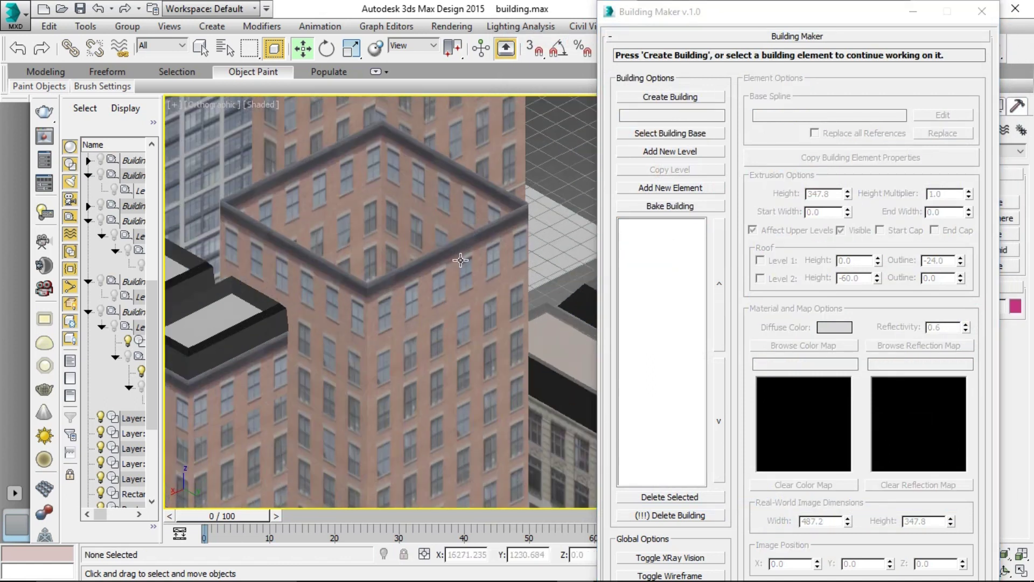
{"action": "left_click", "coordinate": [686, 157]}
{"action": "left_click", "coordinate": [574, 268]}
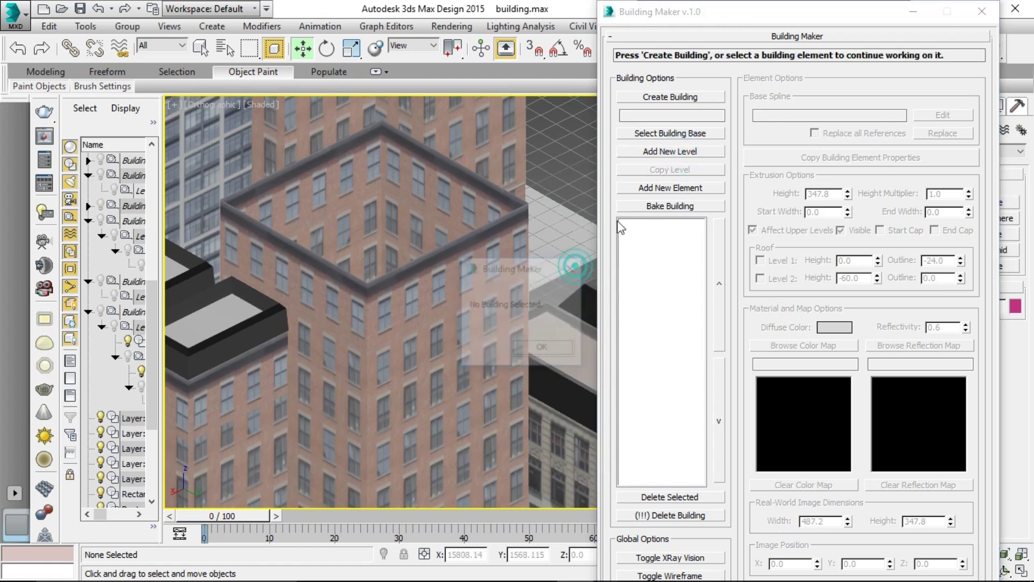
{"action": "scroll", "coordinate": [468, 263], "scroll_direction": "down", "scroll_amount": 4}
{"action": "left_click", "coordinate": [467, 262]}
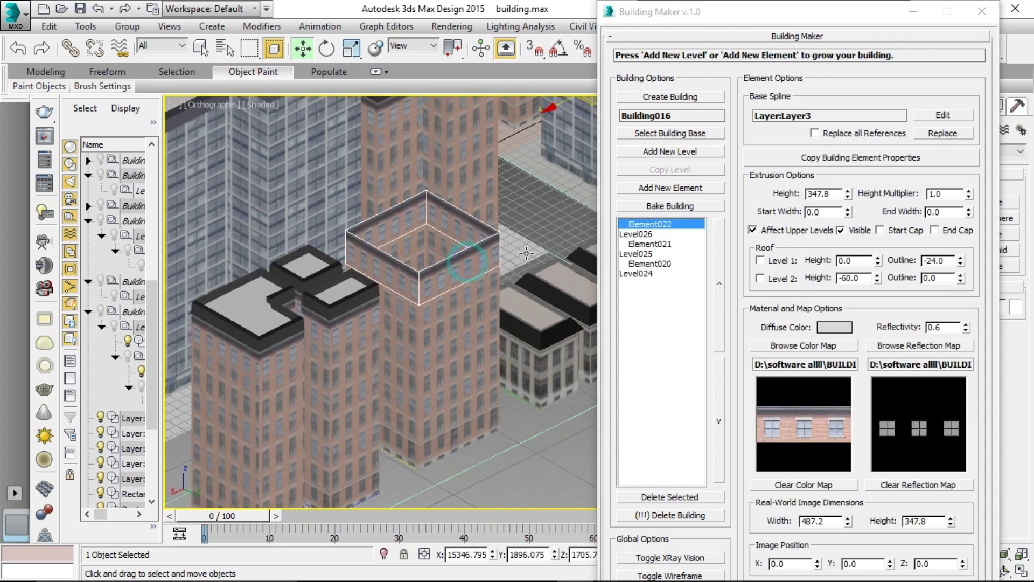
Add a new level from the tower outline, capped both ends, 28.8 tall as a roof slab
{"action": "left_click", "coordinate": [684, 151]}
{"action": "left_click", "coordinate": [477, 441]}
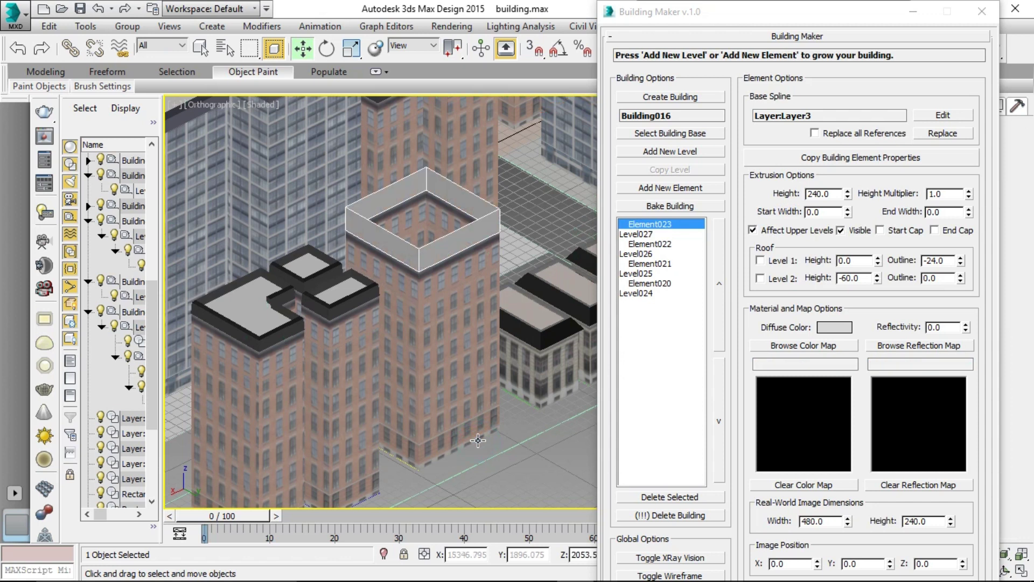
{"action": "scroll", "coordinate": [469, 263], "scroll_direction": "up", "scroll_amount": 4}
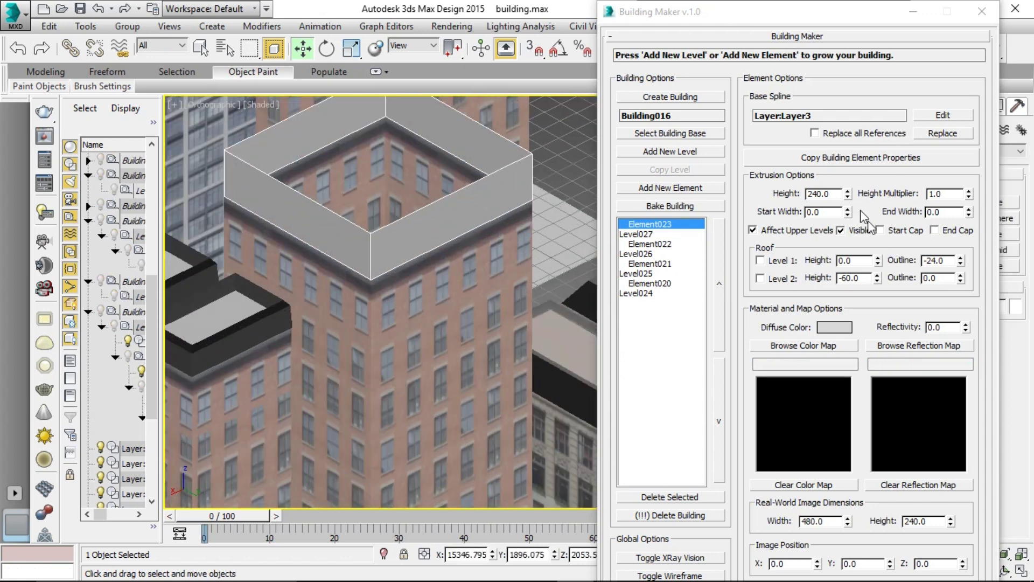
{"action": "left_click_drag", "start_coordinate": [848, 201], "coordinate": [847, 248]}
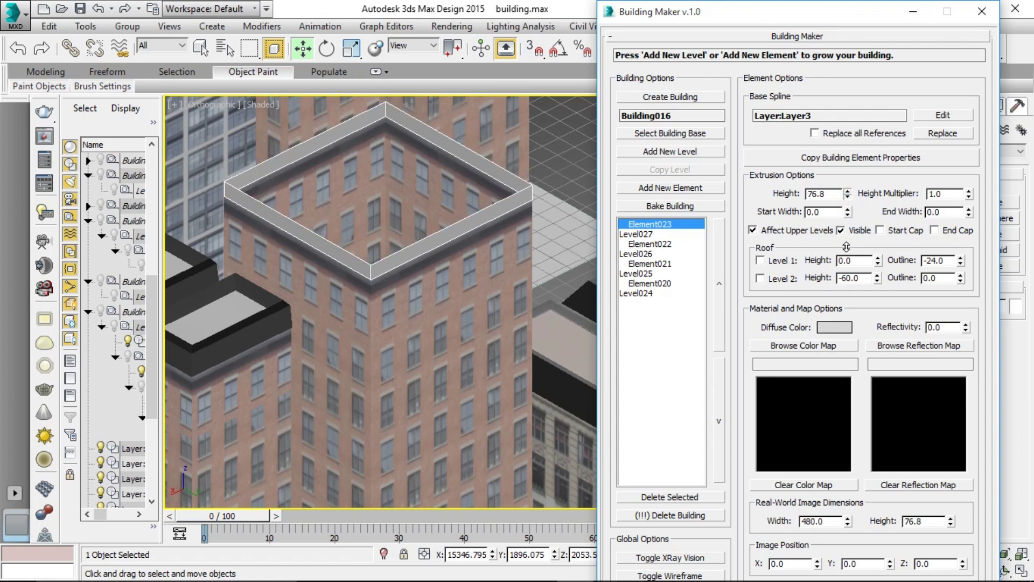
{"action": "left_click", "coordinate": [881, 231]}
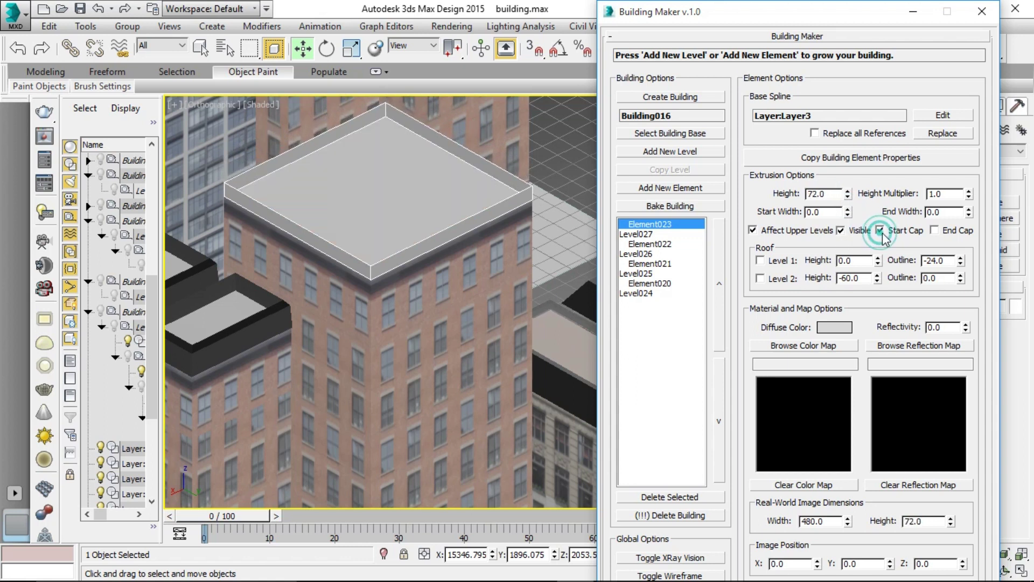
{"action": "left_click", "coordinate": [934, 230]}
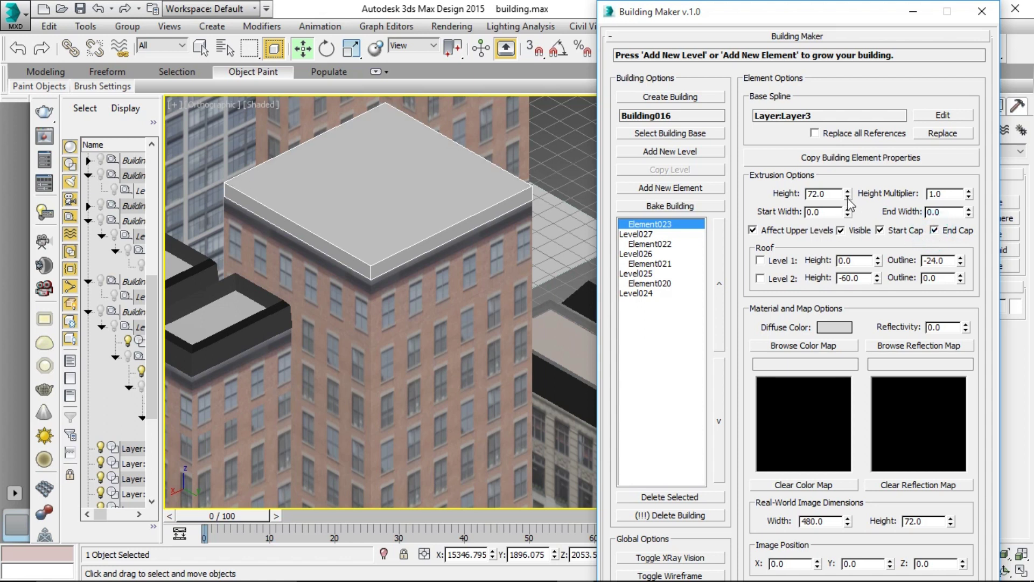
{"action": "left_click_drag", "start_coordinate": [848, 202], "coordinate": [657, 274]}
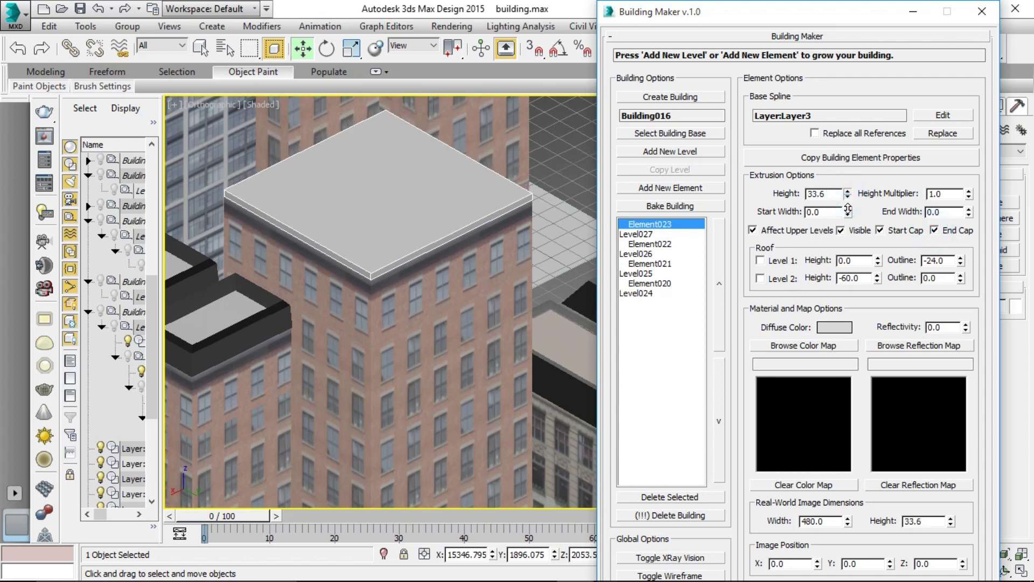
{"action": "scroll", "coordinate": [517, 277], "scroll_direction": "down", "scroll_amount": 3}
{"action": "scroll", "coordinate": [509, 278], "scroll_direction": "down", "scroll_amount": 2}
{"action": "scroll", "coordinate": [506, 278], "scroll_direction": "up", "scroll_amount": 3}
{"action": "scroll", "coordinate": [532, 274], "scroll_direction": "up", "scroll_amount": 2}
{"action": "left_click", "coordinate": [802, 346]}
Apply GD_pavers_0003 as the roof slab's colour map and zoom in to inspect it
{"action": "scroll", "coordinate": [799, 269], "scroll_direction": "up", "scroll_amount": 5}
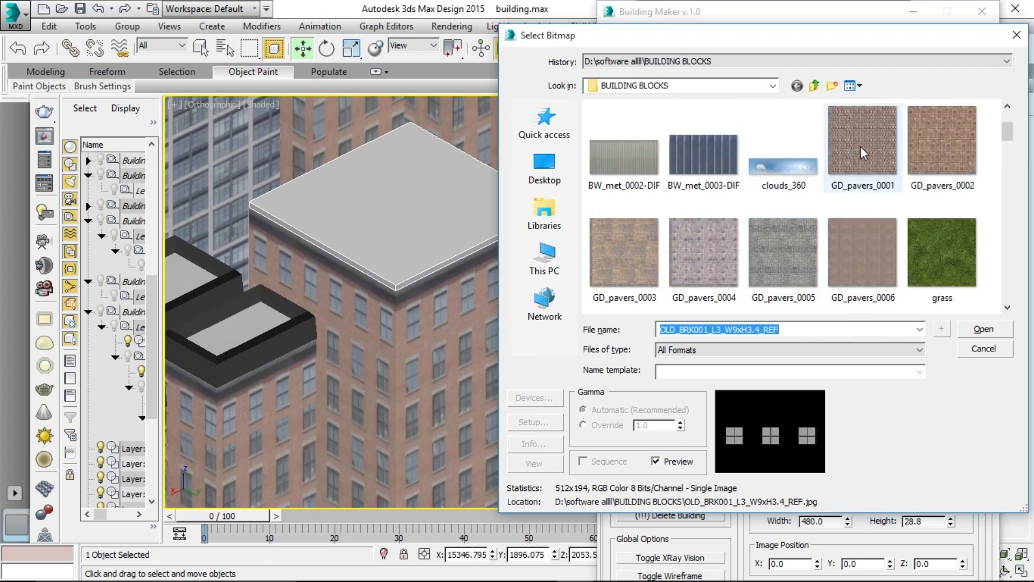
{"action": "left_click", "coordinate": [641, 252]}
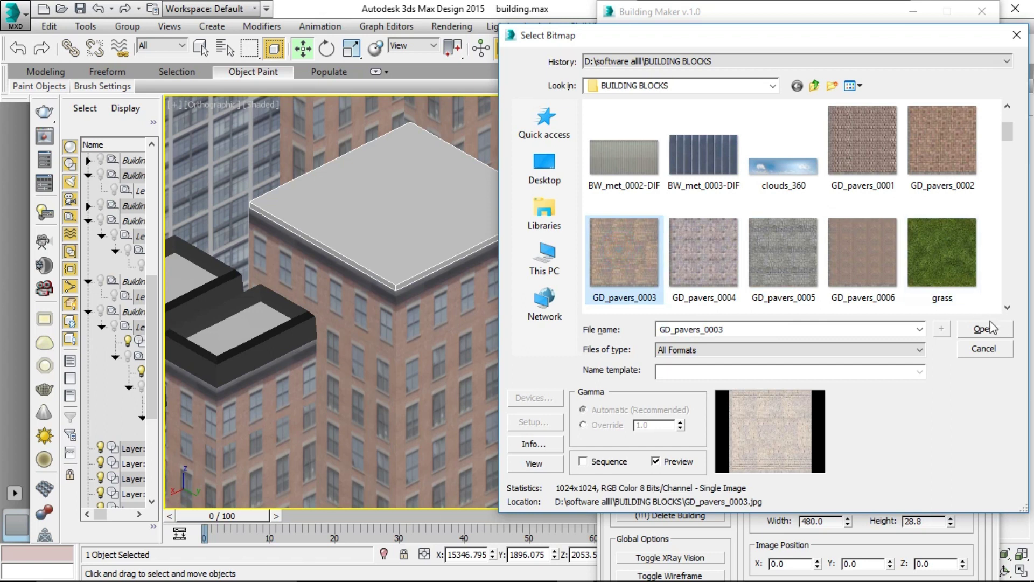
{"action": "left_click", "coordinate": [983, 329]}
{"action": "scroll", "coordinate": [418, 259], "scroll_direction": "up", "scroll_amount": 3}
{"action": "scroll", "coordinate": [418, 259], "scroll_direction": "up", "scroll_amount": 3}
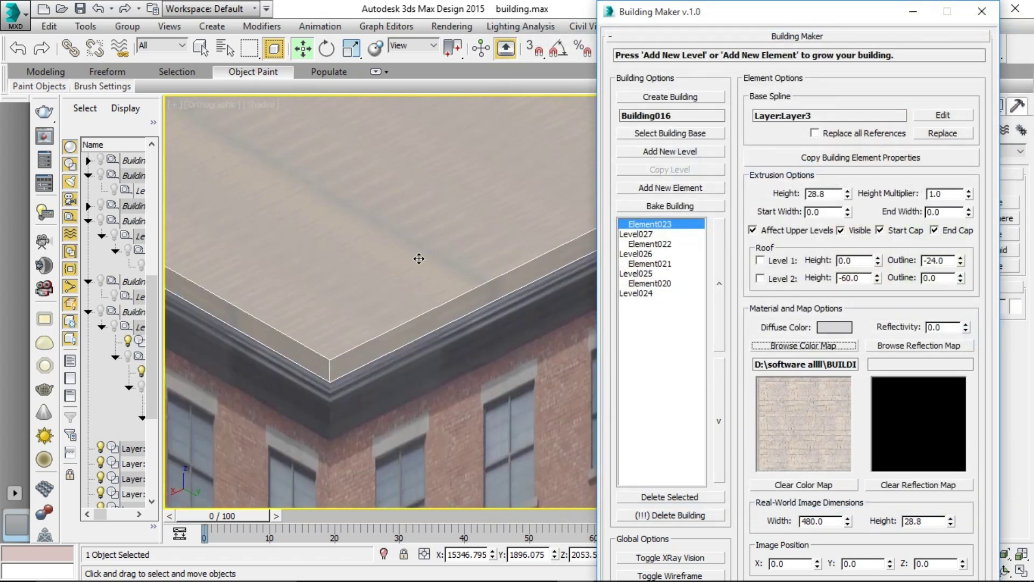
{"action": "scroll", "coordinate": [418, 258], "scroll_direction": "down", "scroll_amount": 5}
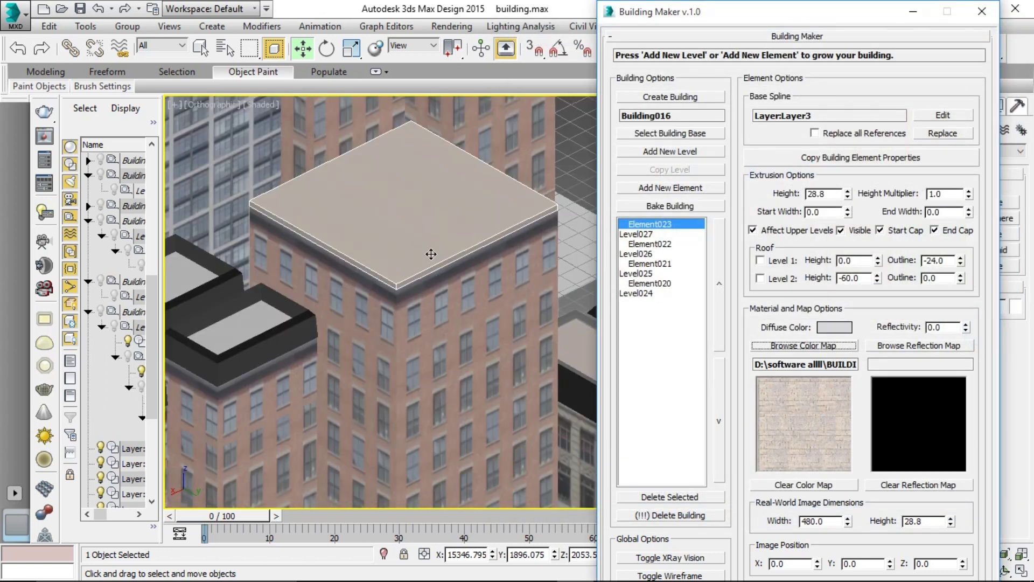
{"action": "scroll", "coordinate": [431, 254], "scroll_direction": "down", "scroll_amount": 2}
{"action": "scroll", "coordinate": [431, 254], "scroll_direction": "down", "scroll_amount": 2}
{"action": "scroll", "coordinate": [436, 255], "scroll_direction": "up", "scroll_amount": 4}
{"action": "scroll", "coordinate": [442, 256], "scroll_direction": "up", "scroll_amount": 1}
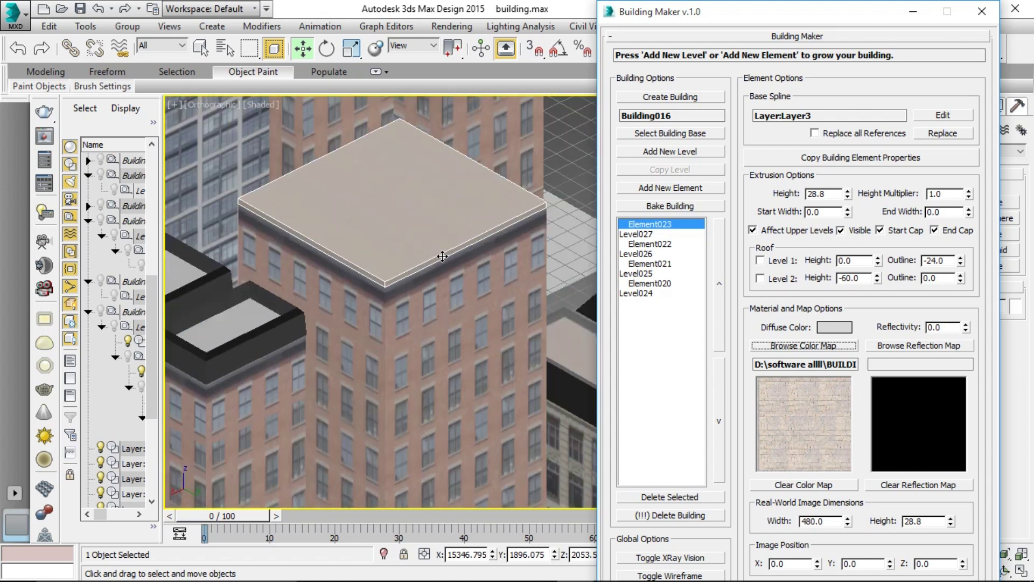
{"action": "scroll", "coordinate": [417, 249], "scroll_direction": "down", "scroll_amount": 2}
{"action": "scroll", "coordinate": [416, 249], "scroll_direction": "up", "scroll_amount": 2}
Add a new uncapped element, Element024, from the tower outline as an open parapet
{"action": "left_click", "coordinate": [677, 188]}
{"action": "scroll", "coordinate": [539, 225], "scroll_direction": "down", "scroll_amount": 3}
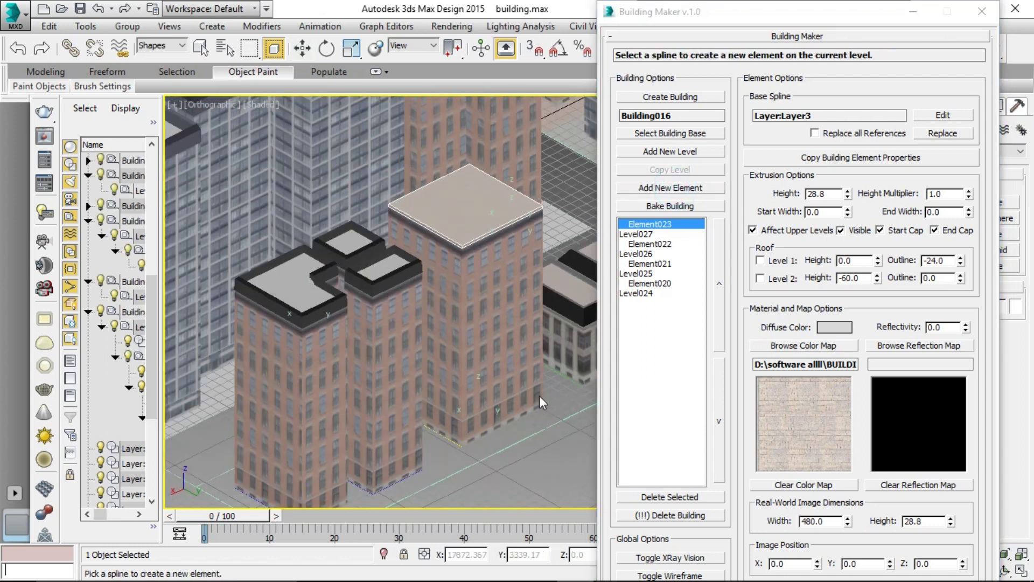
{"action": "left_click", "coordinate": [506, 186]}
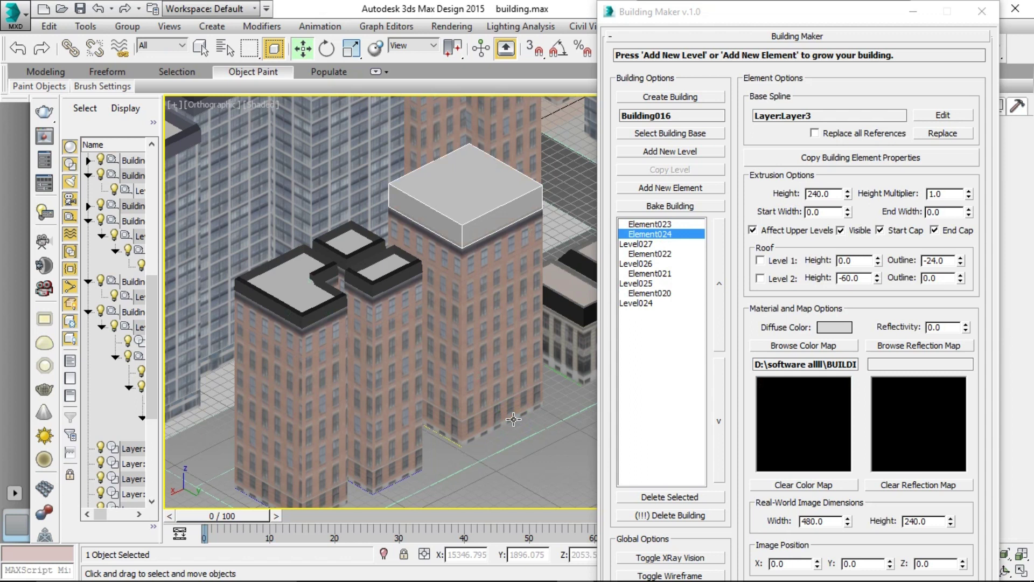
{"action": "scroll", "coordinate": [501, 199], "scroll_direction": "up", "scroll_amount": 2}
{"action": "scroll", "coordinate": [484, 290], "scroll_direction": "up", "scroll_amount": 2}
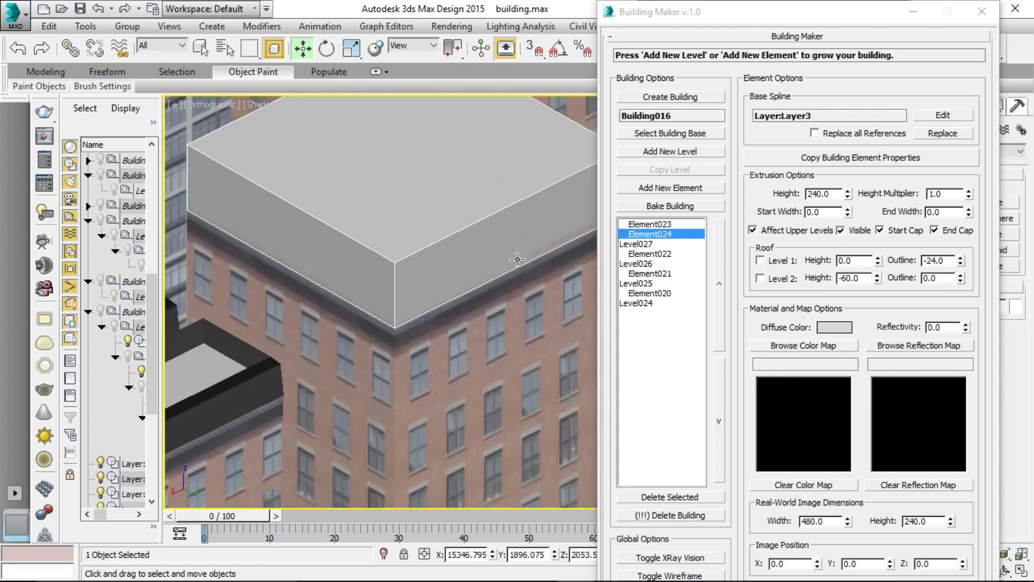
{"action": "left_click", "coordinate": [880, 230]}
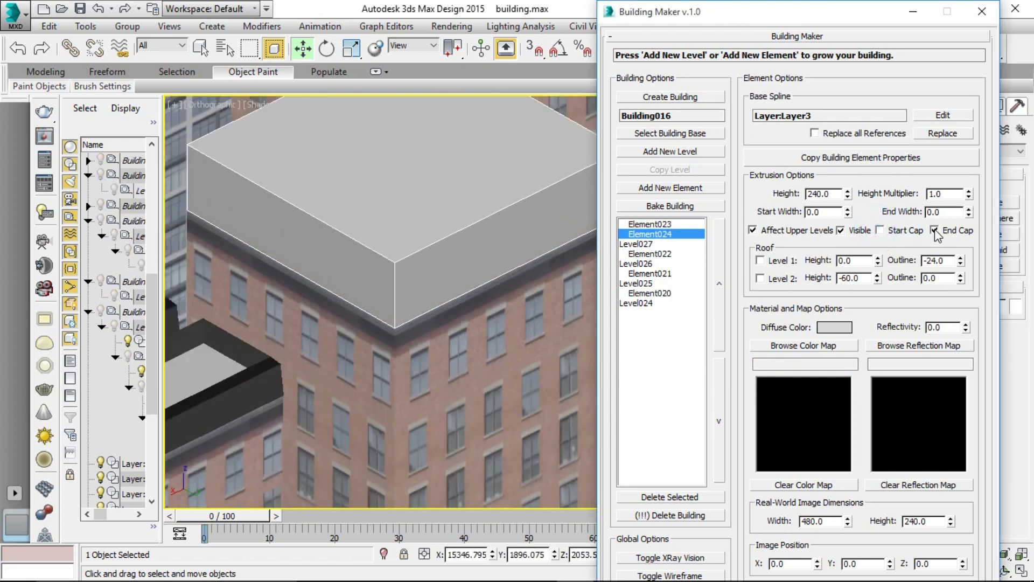
{"action": "left_click", "coordinate": [934, 230]}
Enable Roof Level 1 for Element024 and set its Start Width to -28.8
{"action": "scroll", "coordinate": [469, 252], "scroll_direction": "down", "scroll_amount": 3}
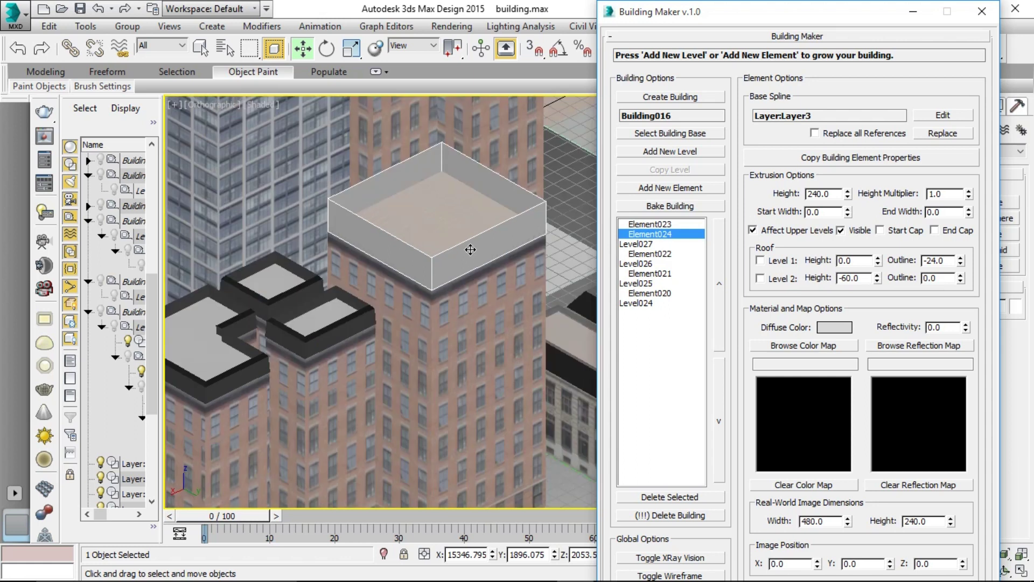
{"action": "scroll", "coordinate": [471, 250], "scroll_direction": "up", "scroll_amount": 4}
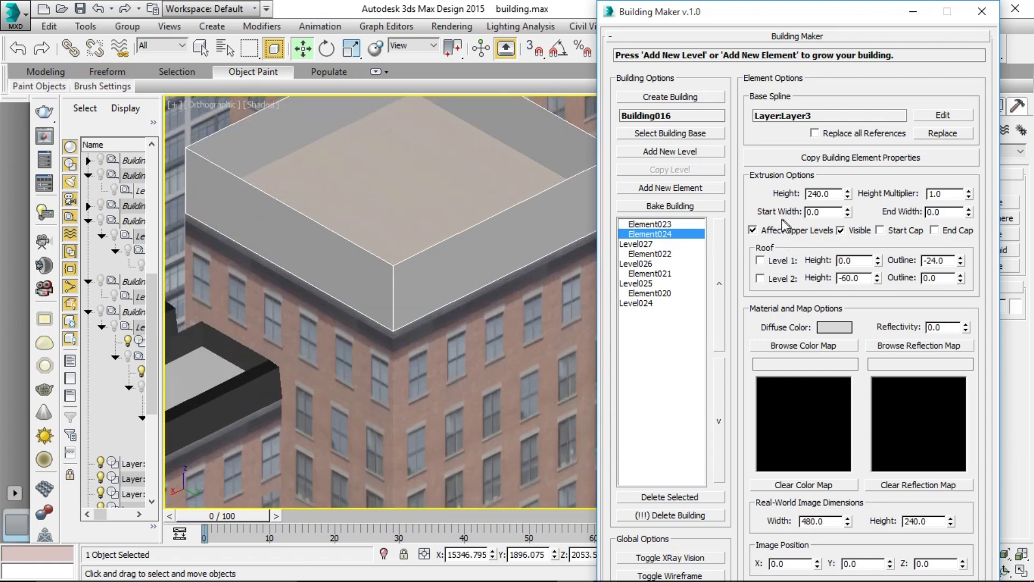
{"action": "left_click", "coordinate": [761, 260]}
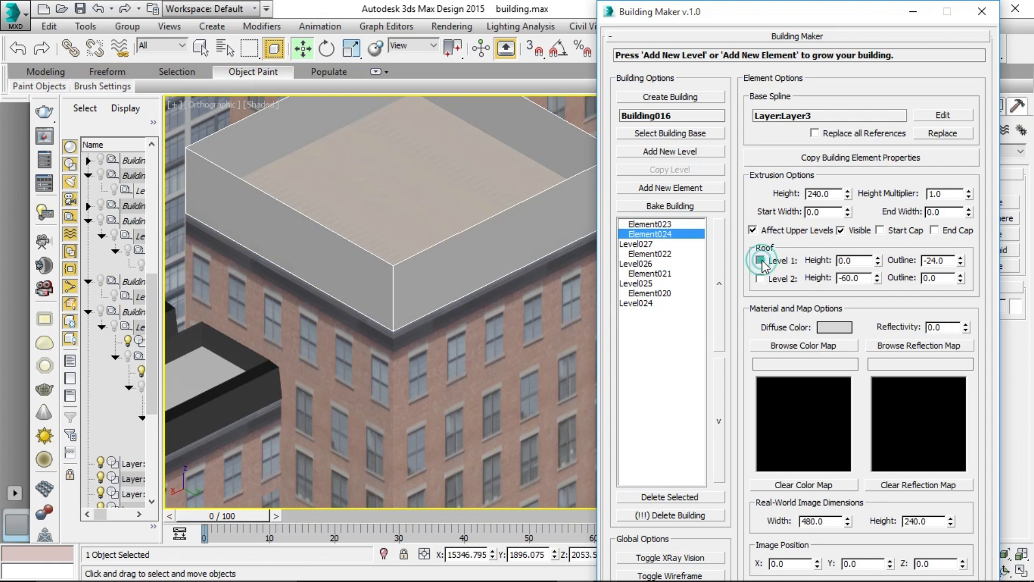
{"action": "scroll", "coordinate": [428, 251], "scroll_direction": "up", "scroll_amount": 2}
{"action": "scroll", "coordinate": [429, 252], "scroll_direction": "up", "scroll_amount": 2}
{"action": "scroll", "coordinate": [429, 251], "scroll_direction": "down", "scroll_amount": 3}
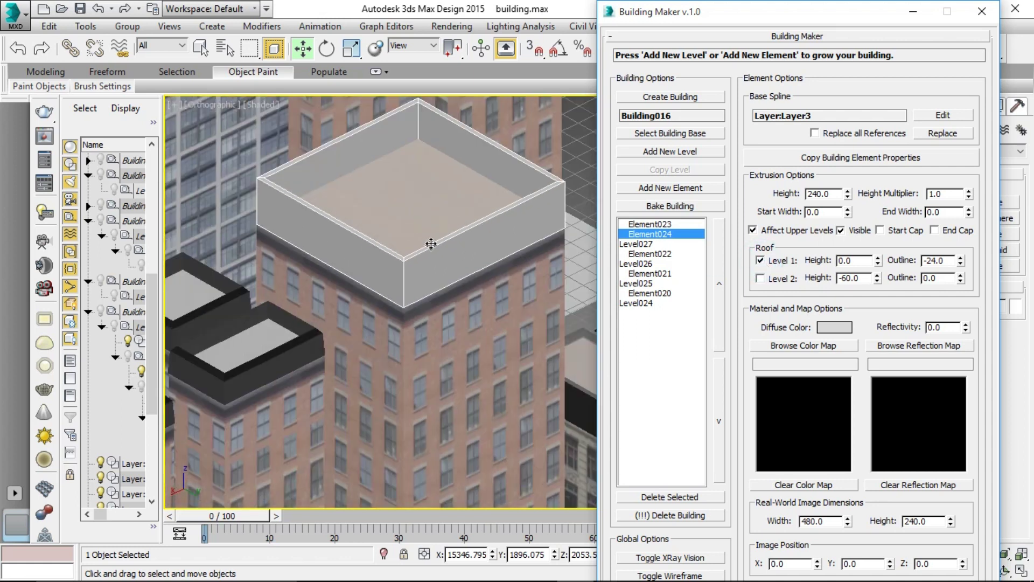
{"action": "scroll", "coordinate": [441, 189], "scroll_direction": "up", "scroll_amount": 1}
{"action": "scroll", "coordinate": [452, 183], "scroll_direction": "up", "scroll_amount": 1}
{"action": "scroll", "coordinate": [462, 197], "scroll_direction": "up", "scroll_amount": 1}
{"action": "scroll", "coordinate": [461, 197], "scroll_direction": "down", "scroll_amount": 1}
{"action": "mouse_move", "coordinate": [849, 214]}
{"action": "left_mouse_down"}
{"action": "mouse_move", "coordinate": [851, 192]}
{"action": "mouse_move", "coordinate": [837, 268]}
{"action": "mouse_move", "coordinate": [839, 225]}
{"action": "left_mouse_up"}
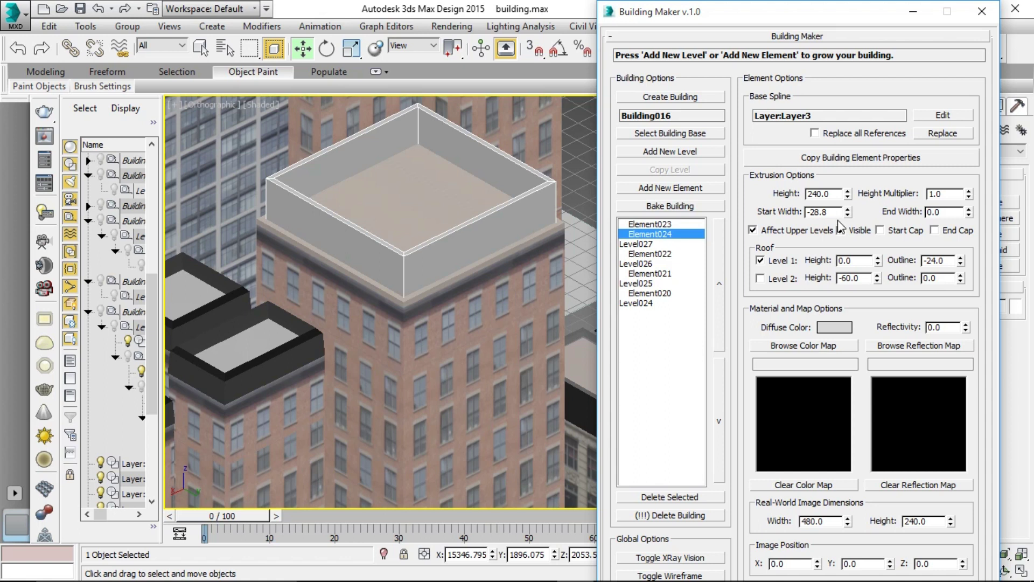
Shape Element024 into a hip roof with End Width -276.0 and Start Width 16.8
{"action": "right_click", "coordinate": [840, 225]}
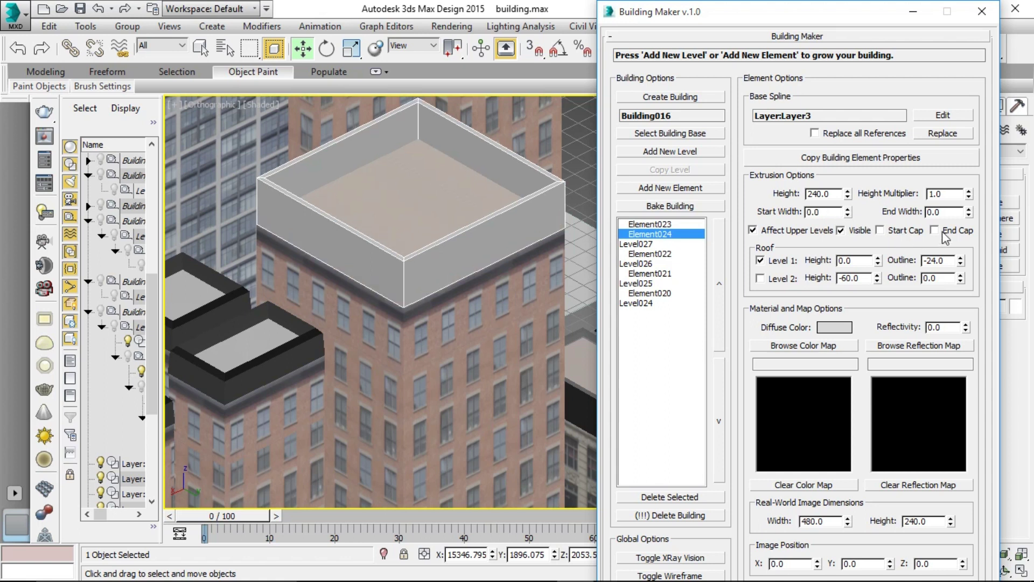
{"action": "mouse_move", "coordinate": [971, 215]}
{"action": "left_mouse_down"}
{"action": "mouse_move", "coordinate": [964, 189]}
{"action": "mouse_move", "coordinate": [963, 309]}
{"action": "left_mouse_up"}
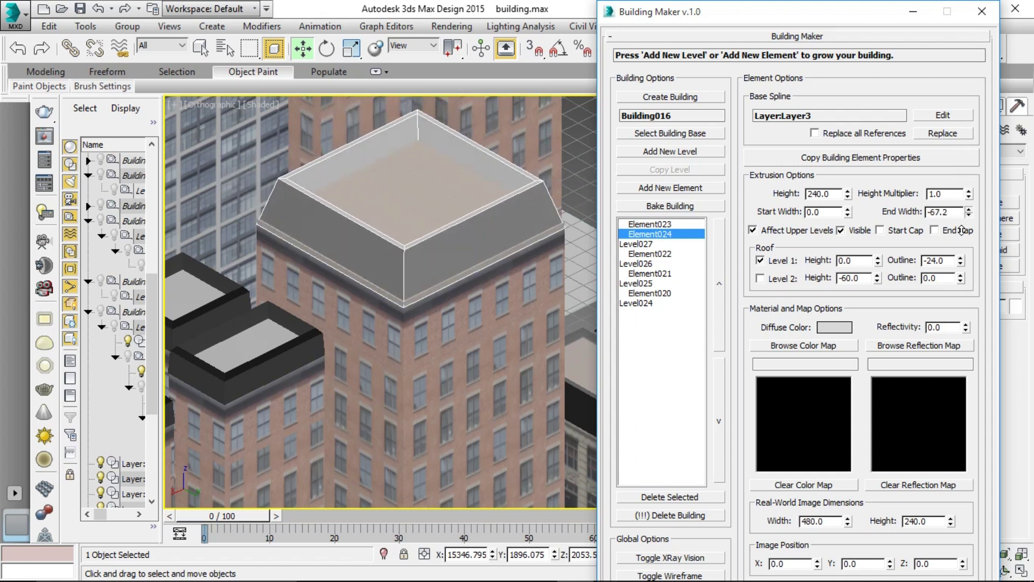
{"action": "mouse_move", "coordinate": [963, 308]}
{"action": "left_mouse_down"}
{"action": "mouse_move", "coordinate": [958, 198]}
{"action": "mouse_move", "coordinate": [949, 238]}
{"action": "mouse_move", "coordinate": [950, 208]}
{"action": "left_mouse_up"}
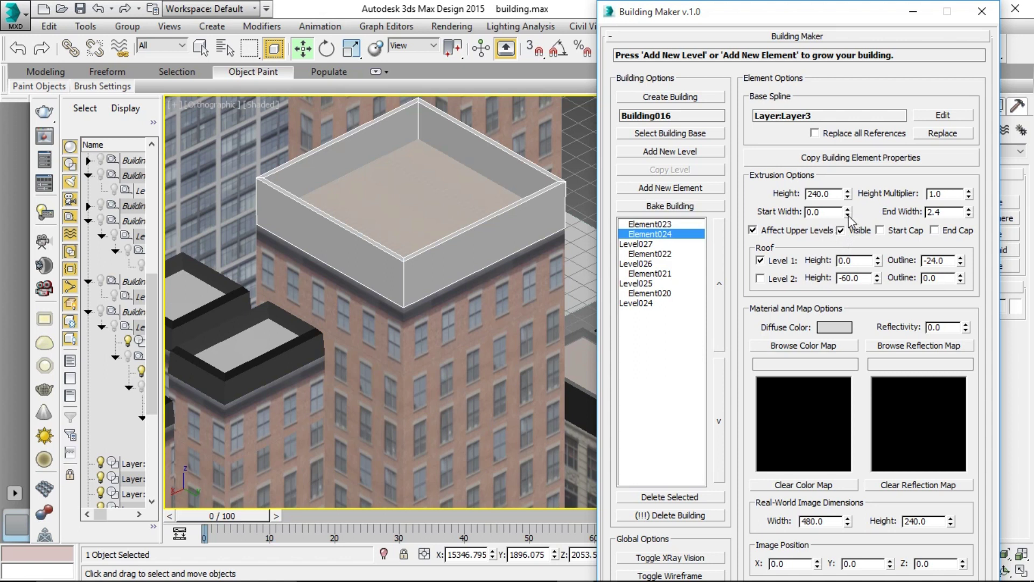
{"action": "left_click_drag", "start_coordinate": [847, 216], "coordinate": [848, 211]}
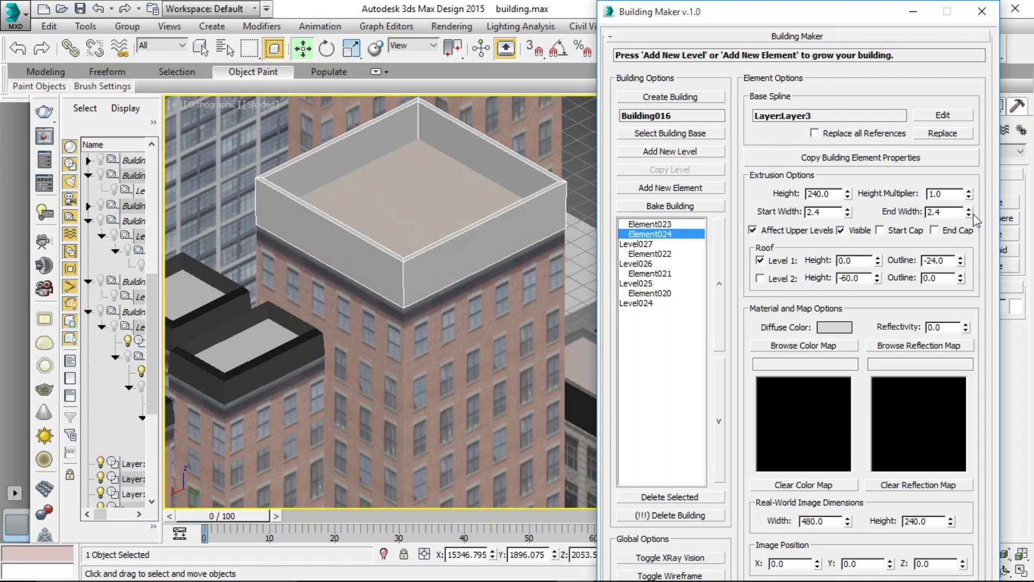
{"action": "left_click_drag", "start_coordinate": [969, 212], "coordinate": [967, 302]}
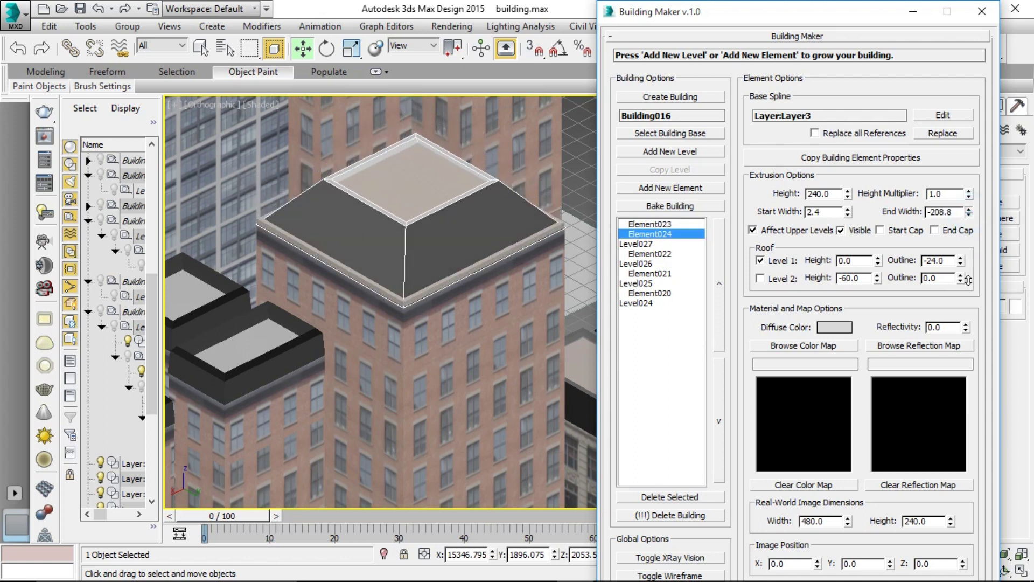
{"action": "scroll", "coordinate": [451, 258], "scroll_direction": "down", "scroll_amount": 2}
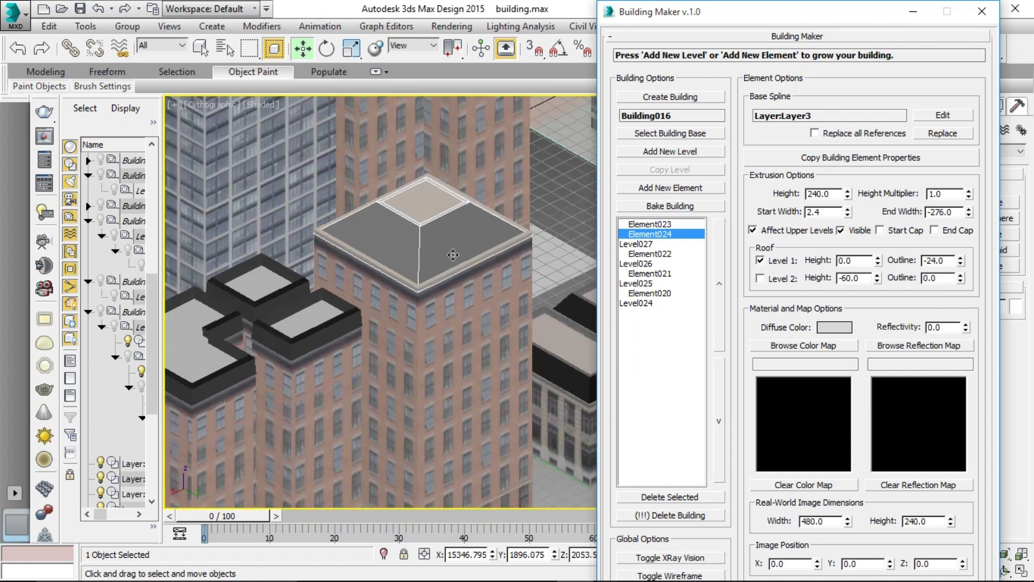
{"action": "scroll", "coordinate": [450, 264], "scroll_direction": "down", "scroll_amount": 2}
{"action": "scroll", "coordinate": [451, 268], "scroll_direction": "up", "scroll_amount": 6}
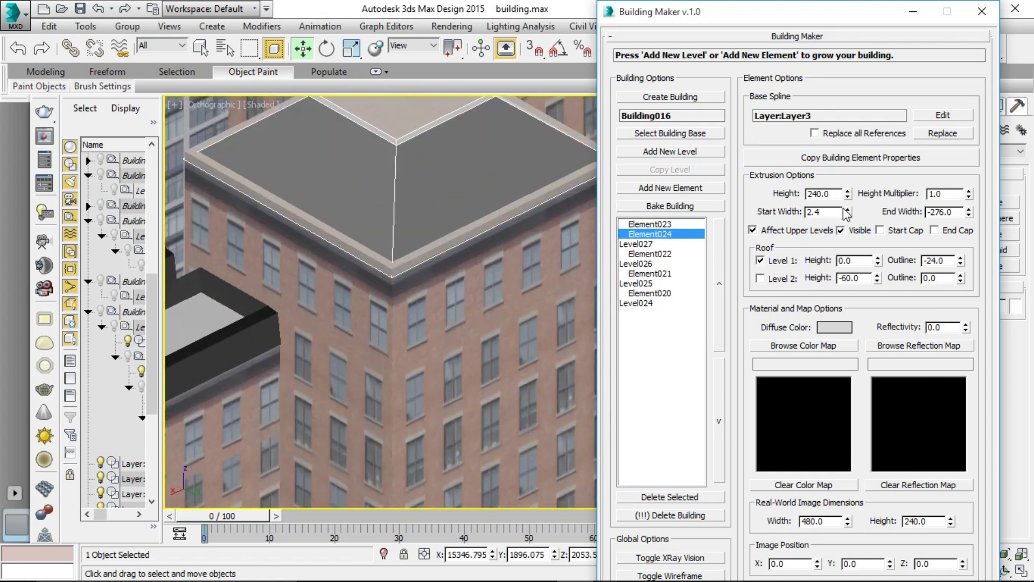
{"action": "left_click_drag", "start_coordinate": [849, 211], "coordinate": [848, 209]}
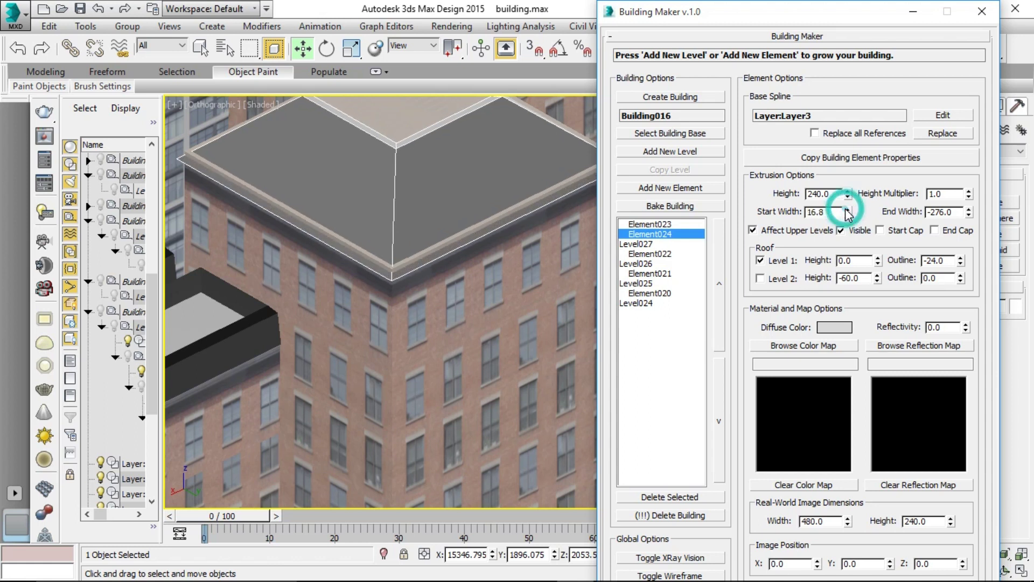
Select Element023, the lower cornice, and set its Start Width to -24.0
{"action": "left_click", "coordinate": [501, 221]}
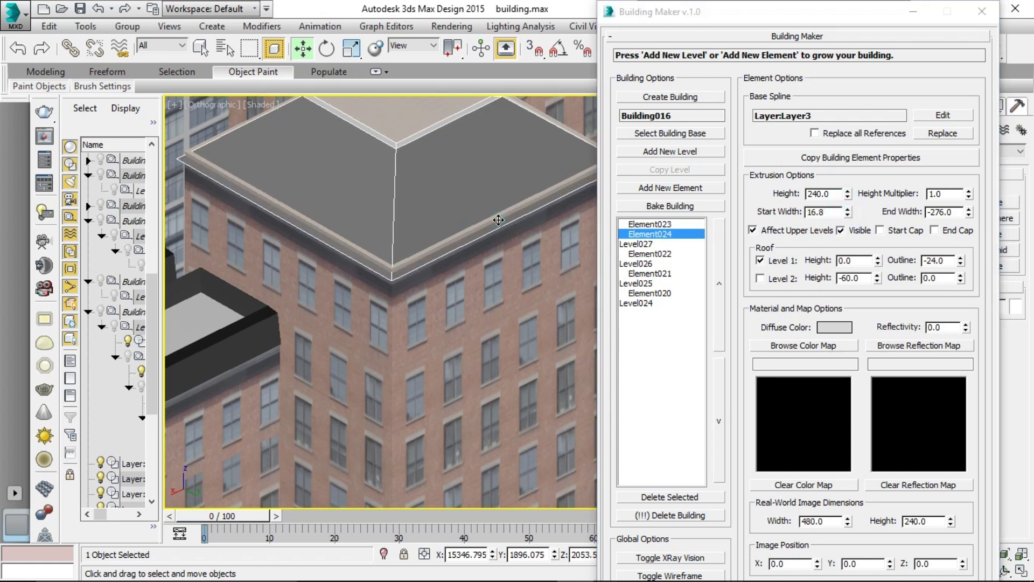
{"action": "left_click", "coordinate": [499, 216]}
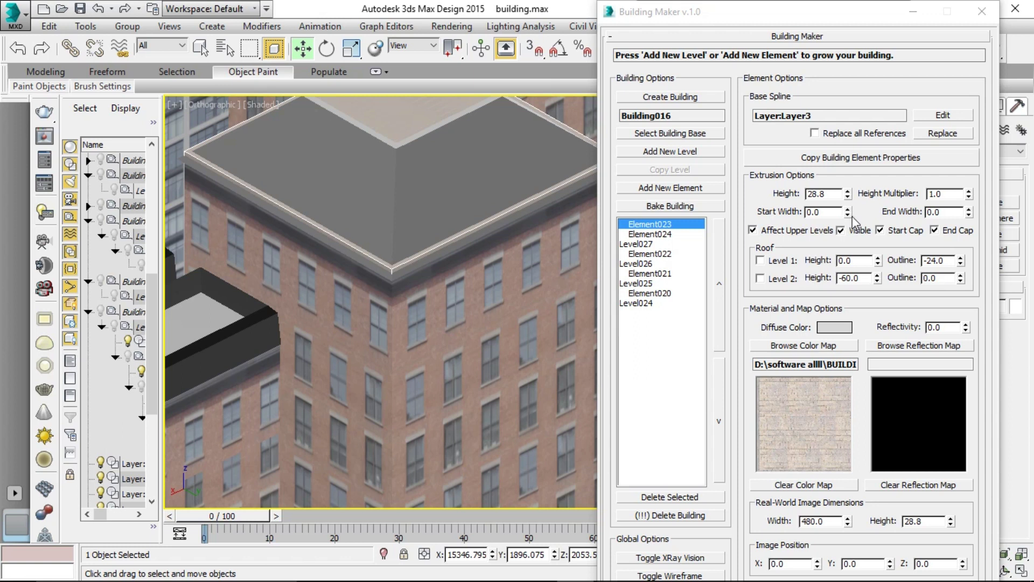
{"action": "left_click_drag", "start_coordinate": [848, 217], "coordinate": [848, 219]}
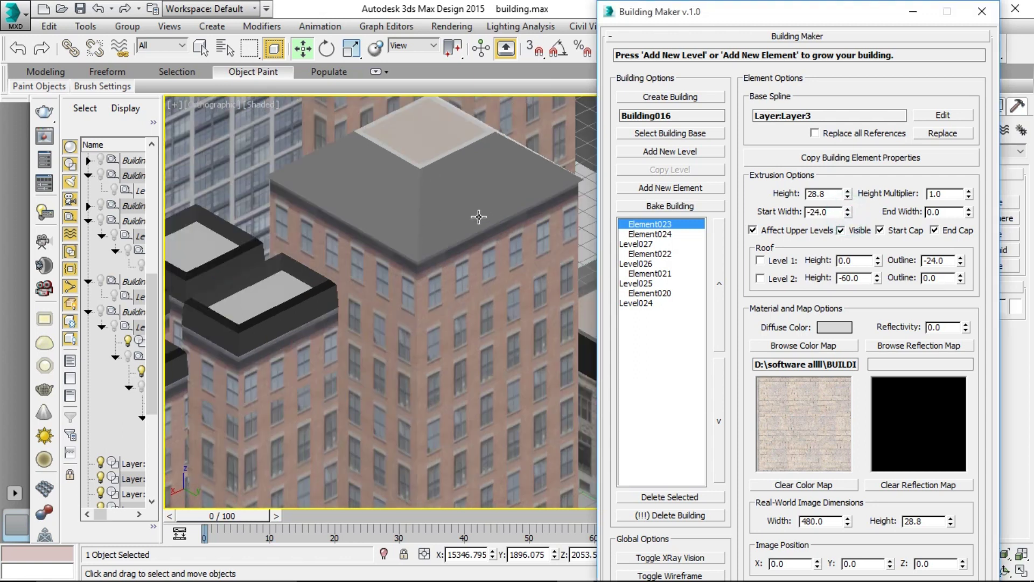
{"action": "scroll", "coordinate": [473, 212], "scroll_direction": "down", "scroll_amount": 4}
{"action": "scroll", "coordinate": [473, 209], "scroll_direction": "up", "scroll_amount": 3}
Give Element024's hip roof a dark grey diffuse colour with Value about 0.17
{"action": "left_click", "coordinate": [472, 209]}
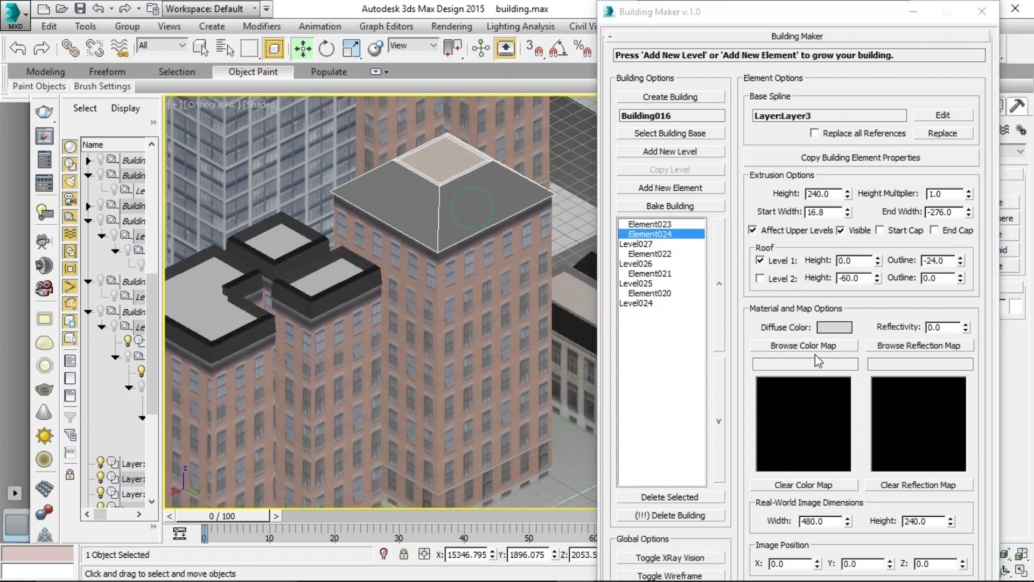
{"action": "left_click", "coordinate": [842, 330]}
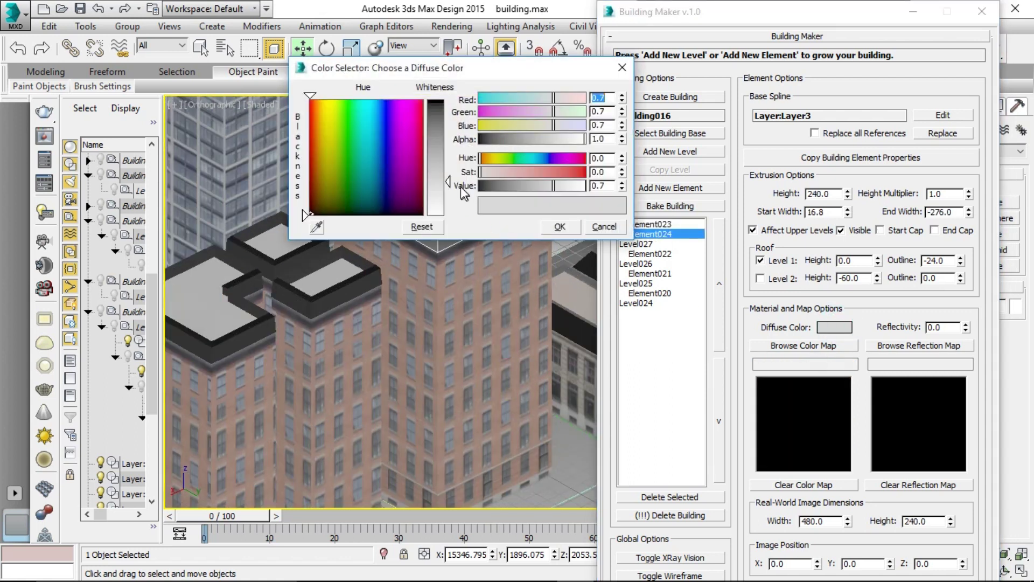
{"action": "left_click_drag", "start_coordinate": [451, 184], "coordinate": [449, 121]}
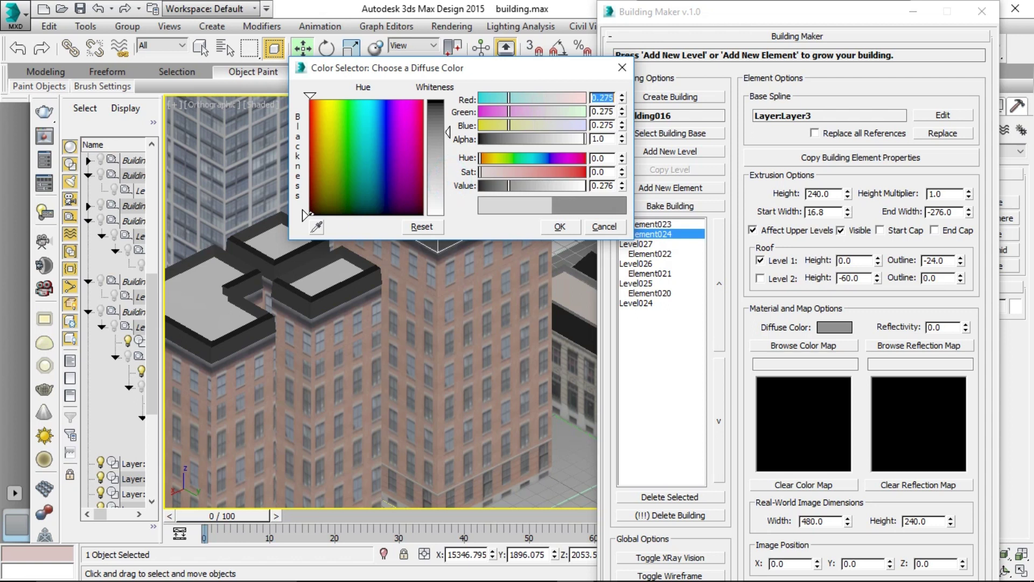
{"action": "left_click", "coordinate": [559, 227]}
{"action": "scroll", "coordinate": [448, 264], "scroll_direction": "up", "scroll_amount": 1}
{"action": "scroll", "coordinate": [447, 261], "scroll_direction": "down", "scroll_amount": 2}
{"action": "scroll", "coordinate": [446, 258], "scroll_direction": "down", "scroll_amount": 1}
{"action": "scroll", "coordinate": [452, 323], "scroll_direction": "up", "scroll_amount": 2}
{"action": "scroll", "coordinate": [452, 324], "scroll_direction": "down", "scroll_amount": 1}
{"action": "scroll", "coordinate": [453, 305], "scroll_direction": "down", "scroll_amount": 1}
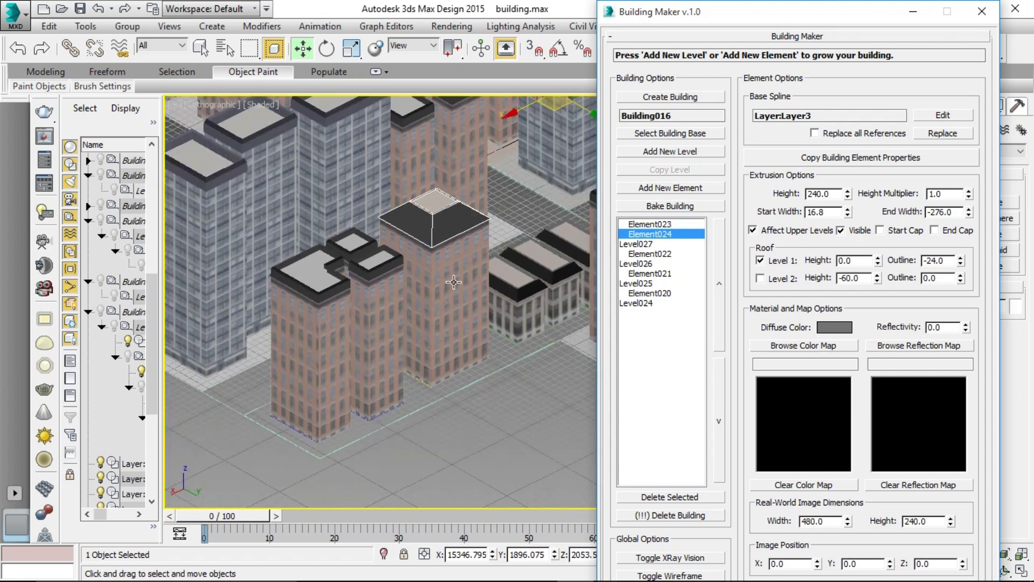
{"action": "scroll", "coordinate": [454, 271], "scroll_direction": "up", "scroll_amount": 2}
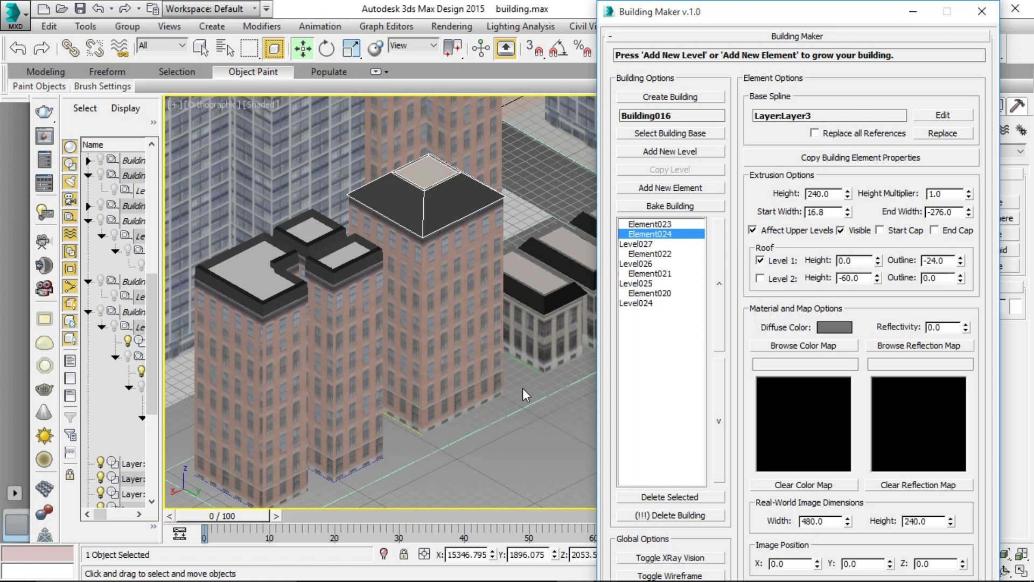
{"action": "left_click", "coordinate": [525, 423]}
{"action": "scroll", "coordinate": [433, 318], "scroll_direction": "down", "scroll_amount": 2}
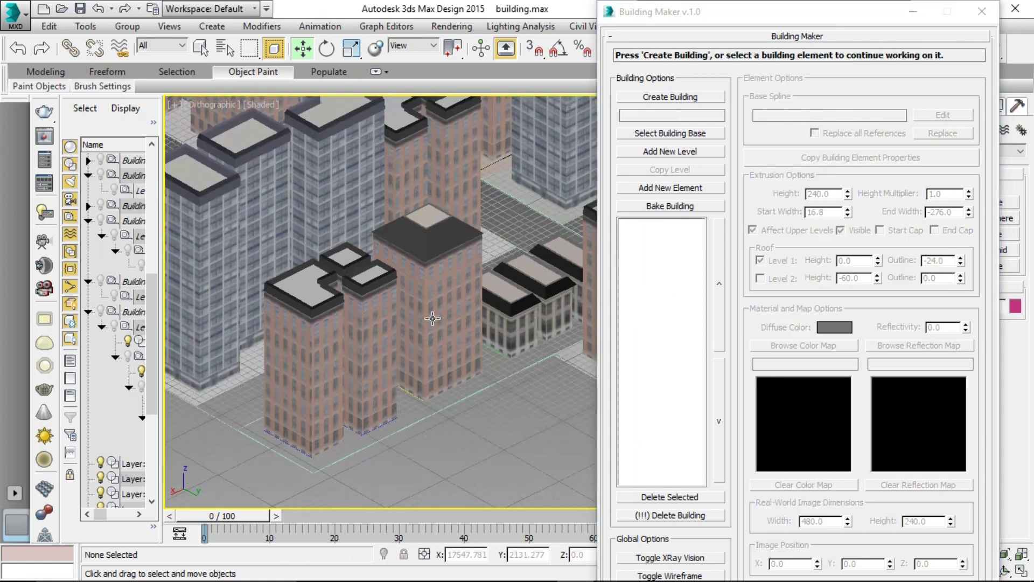
{"action": "scroll", "coordinate": [432, 318], "scroll_direction": "down", "scroll_amount": 1}
{"action": "scroll", "coordinate": [456, 305], "scroll_direction": "down", "scroll_amount": 1}
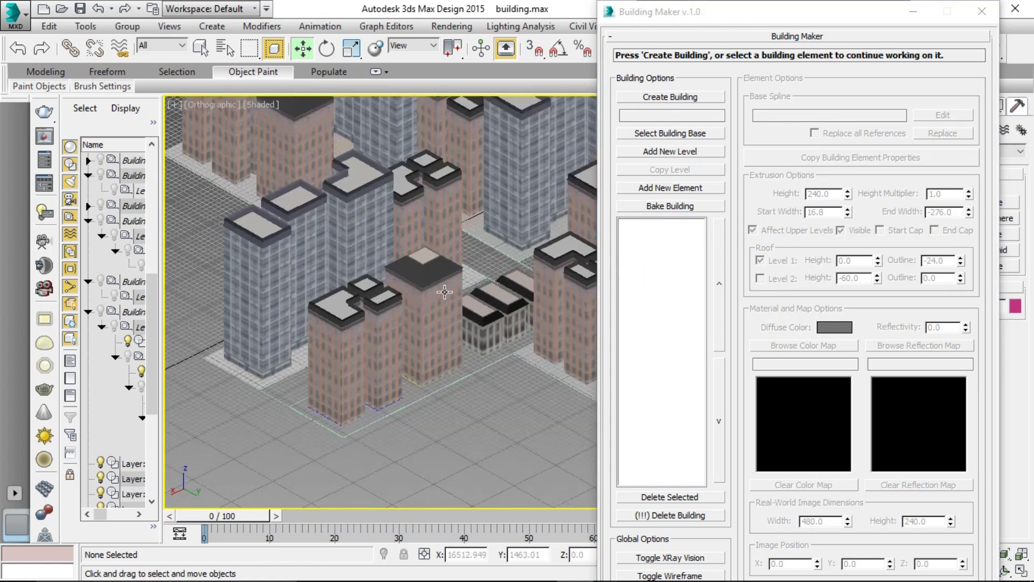
{"action": "scroll", "coordinate": [380, 334], "scroll_direction": "up", "scroll_amount": 2}
{"action": "scroll", "coordinate": [371, 348], "scroll_direction": "up", "scroll_amount": 1}
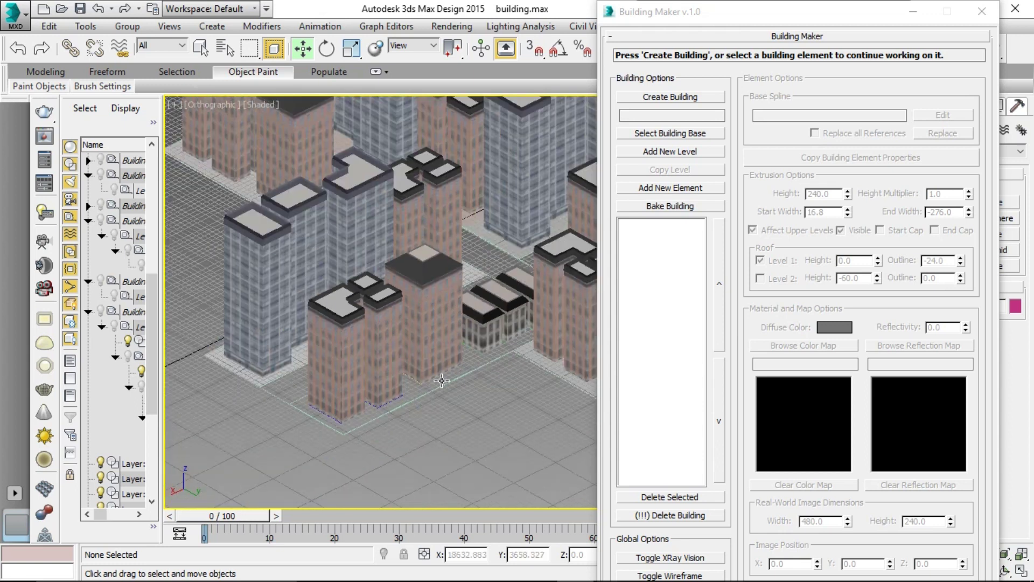
{"action": "scroll", "coordinate": [396, 348], "scroll_direction": "up", "scroll_amount": 1}
{"action": "left_click", "coordinate": [914, 11]}
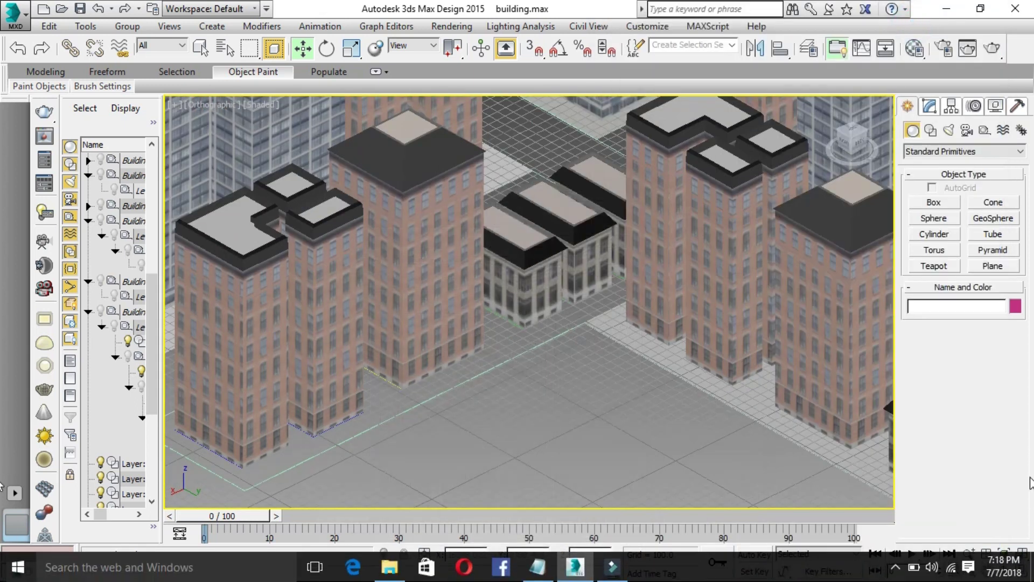
{"action": "left_click", "coordinate": [1005, 570]}
{"action": "mouse_move", "coordinate": [580, 345]}
{"action": "left_mouse_down"}
{"action": "mouse_move", "coordinate": [559, 215]}
{"action": "mouse_move", "coordinate": [536, 237]}
{"action": "mouse_move", "coordinate": [522, 224]}
{"action": "mouse_move", "coordinate": [562, 349]}
{"action": "mouse_move", "coordinate": [780, 325]}
{"action": "mouse_move", "coordinate": [616, 341]}
{"action": "mouse_move", "coordinate": [547, 333]}
{"action": "left_mouse_up"}
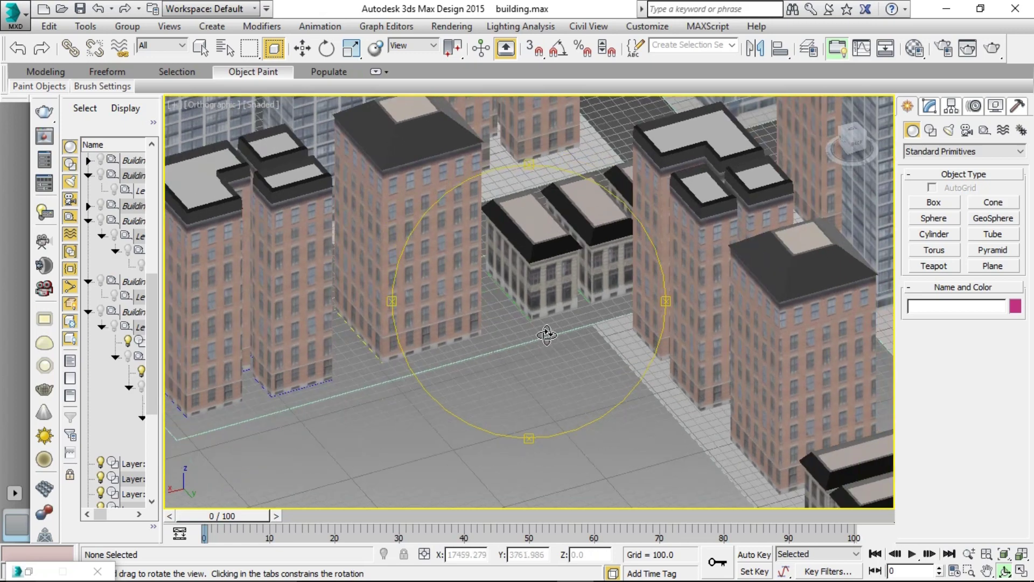
{"action": "scroll", "coordinate": [546, 323], "scroll_direction": "up", "scroll_amount": 3}
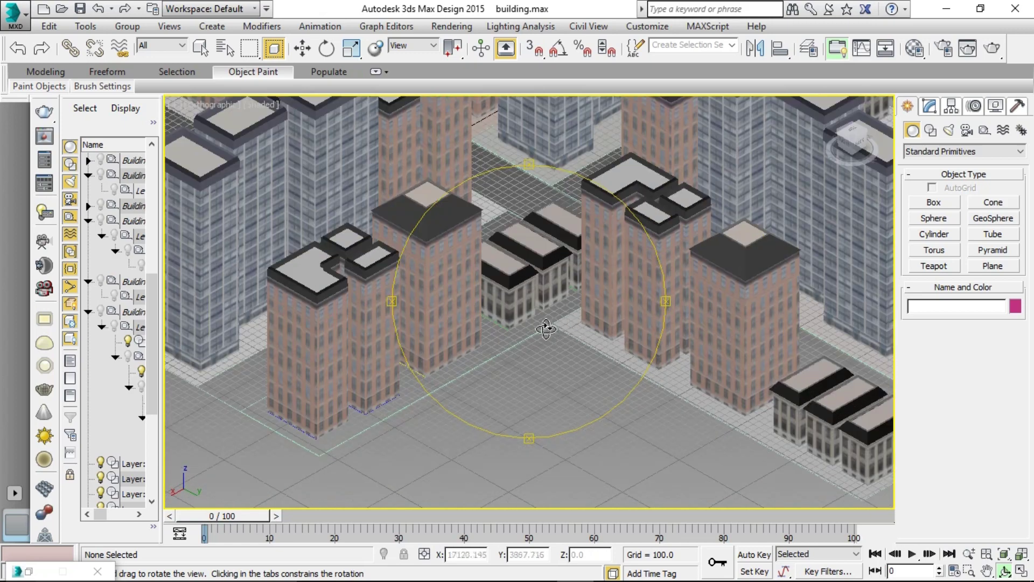
{"action": "scroll", "coordinate": [544, 300], "scroll_direction": "up", "scroll_amount": 3}
{"action": "mouse_move", "coordinate": [519, 335]}
{"action": "left_mouse_down"}
{"action": "mouse_move", "coordinate": [503, 286]}
{"action": "mouse_move", "coordinate": [396, 330]}
{"action": "mouse_move", "coordinate": [411, 319]}
{"action": "left_mouse_up"}
{"action": "scroll", "coordinate": [503, 286], "scroll_direction": "up", "scroll_amount": 5}
{"action": "scroll", "coordinate": [395, 331], "scroll_direction": "up", "scroll_amount": 3}
{"action": "left_click_drag", "start_coordinate": [473, 311], "coordinate": [490, 407]}
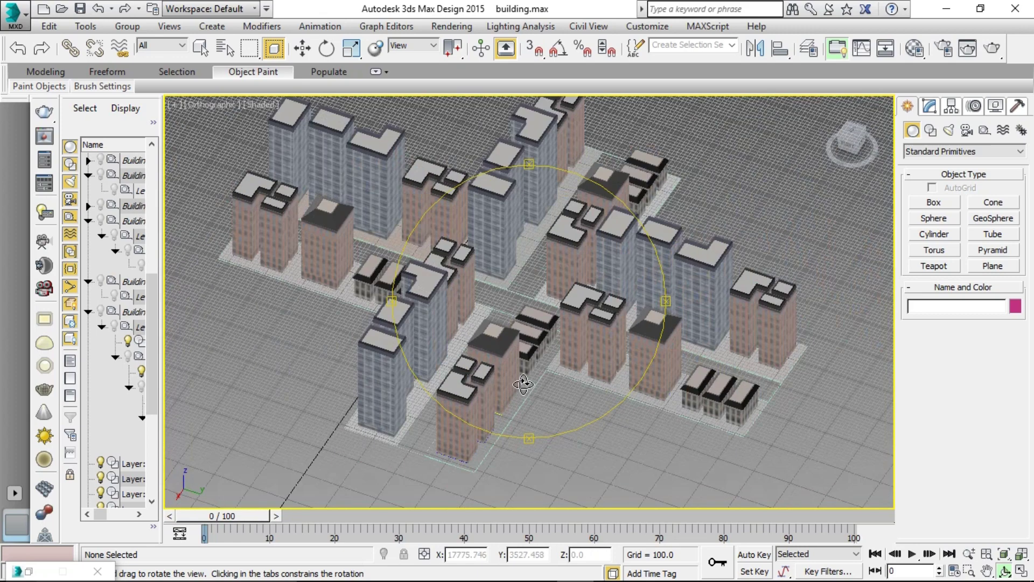
{"action": "scroll", "coordinate": [642, 224], "scroll_direction": "up", "scroll_amount": 5}
{"action": "mouse_move", "coordinate": [568, 347]}
{"action": "left_mouse_down"}
{"action": "mouse_move", "coordinate": [572, 317]}
{"action": "mouse_move", "coordinate": [609, 294]}
{"action": "left_mouse_up"}
{"action": "mouse_move", "coordinate": [551, 312]}
{"action": "left_mouse_down"}
{"action": "mouse_move", "coordinate": [616, 300]}
{"action": "mouse_move", "coordinate": [565, 323]}
{"action": "mouse_move", "coordinate": [593, 340]}
{"action": "mouse_move", "coordinate": [684, 335]}
{"action": "left_mouse_up"}
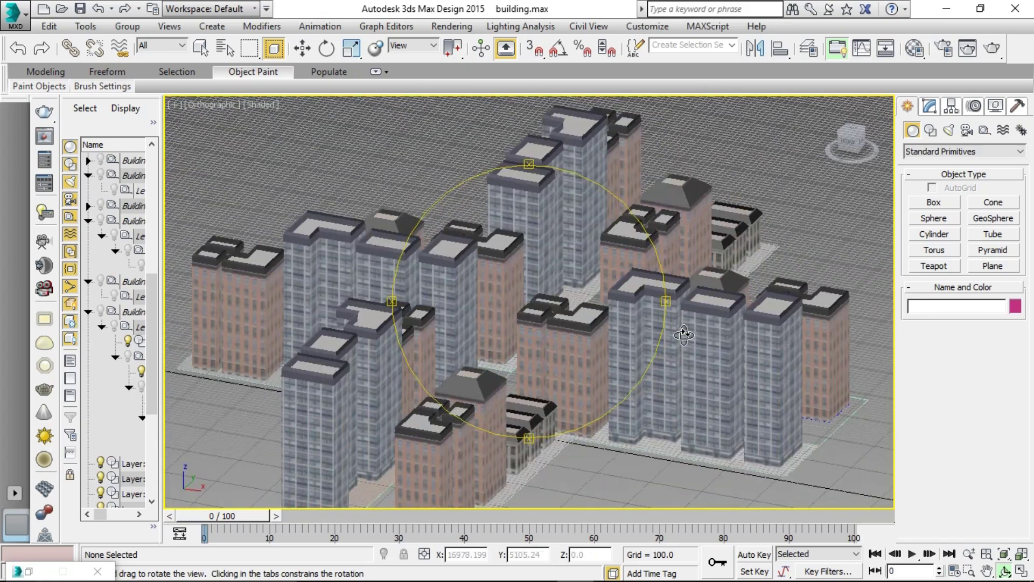
{"action": "scroll", "coordinate": [482, 457], "scroll_direction": "up", "scroll_amount": 5}
{"action": "mouse_move", "coordinate": [482, 457]}
{"action": "left_mouse_down"}
{"action": "mouse_move", "coordinate": [520, 351]}
{"action": "mouse_move", "coordinate": [446, 362]}
{"action": "mouse_move", "coordinate": [376, 348]}
{"action": "left_mouse_up"}
{"action": "scroll", "coordinate": [377, 348], "scroll_direction": "down", "scroll_amount": 5}
{"action": "scroll", "coordinate": [441, 408], "scroll_direction": "up", "scroll_amount": 5}
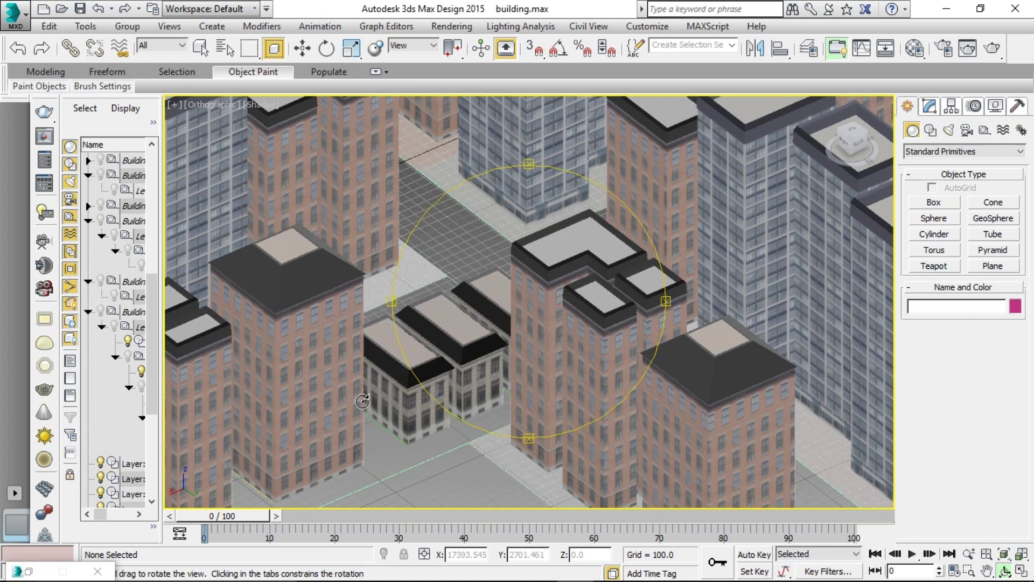
{"action": "scroll", "coordinate": [452, 396], "scroll_direction": "down", "scroll_amount": 2}
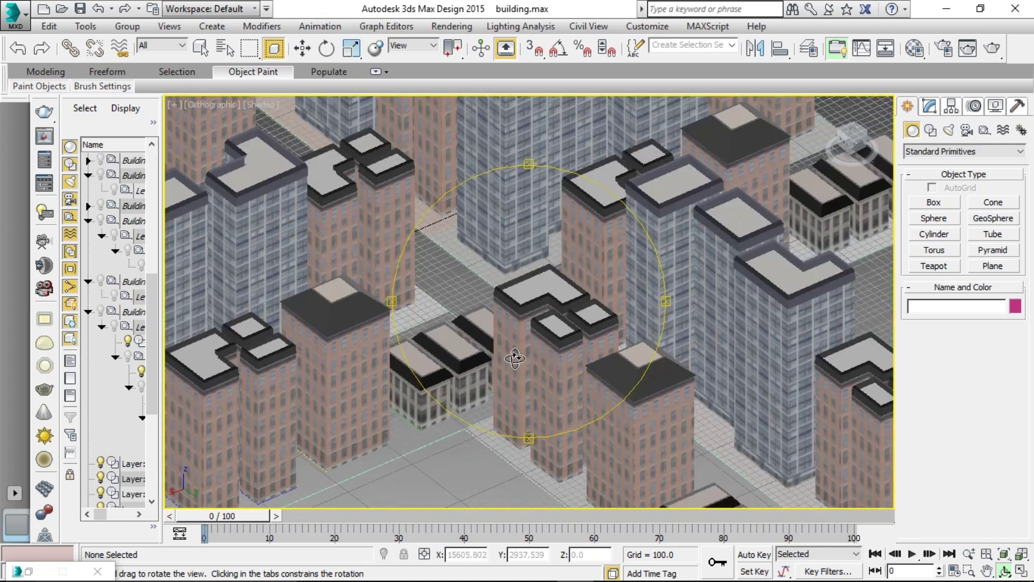
{"action": "scroll", "coordinate": [516, 354], "scroll_direction": "down", "scroll_amount": 5}
{"action": "scroll", "coordinate": [491, 372], "scroll_direction": "up", "scroll_amount": 5}
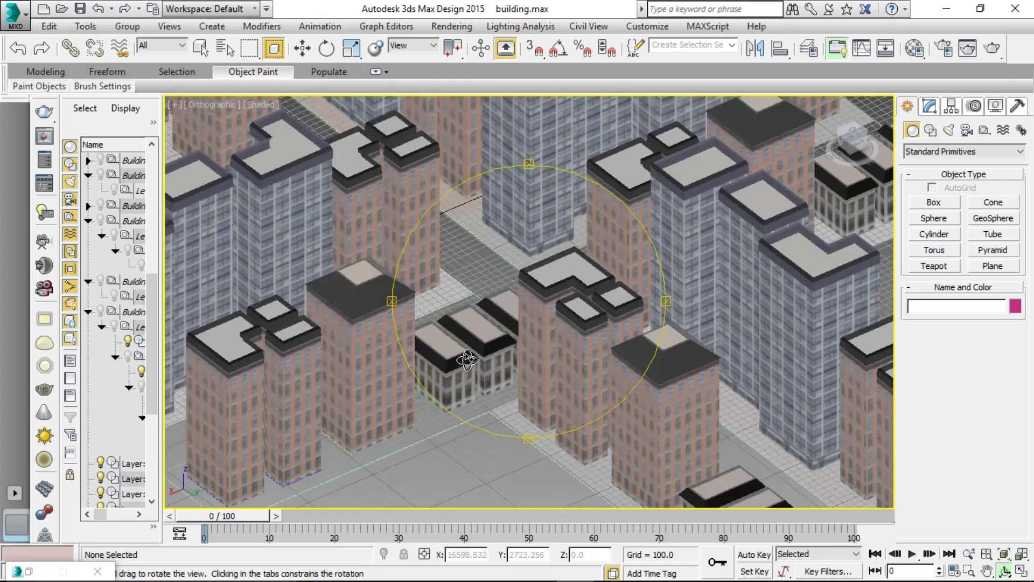
{"action": "left_click_drag", "start_coordinate": [466, 360], "coordinate": [429, 376]}
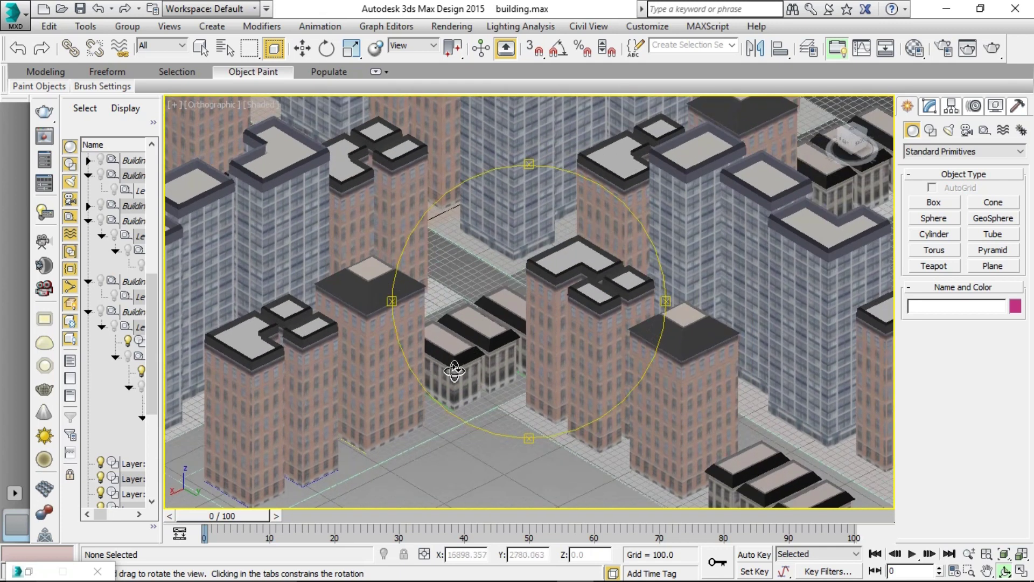
{"action": "scroll", "coordinate": [454, 370], "scroll_direction": "up", "scroll_amount": 2}
{"action": "scroll", "coordinate": [467, 364], "scroll_direction": "down", "scroll_amount": 5}
{"action": "left_click_drag", "start_coordinate": [467, 365], "coordinate": [476, 417]}
{"action": "scroll", "coordinate": [476, 417], "scroll_direction": "up", "scroll_amount": 3}
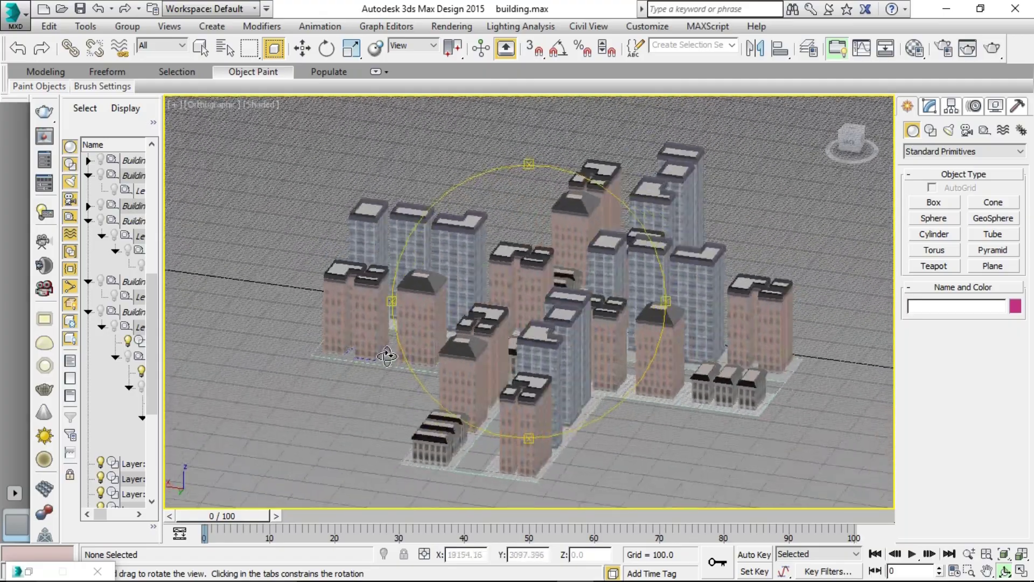
{"action": "left_click_drag", "start_coordinate": [376, 370], "coordinate": [501, 366]}
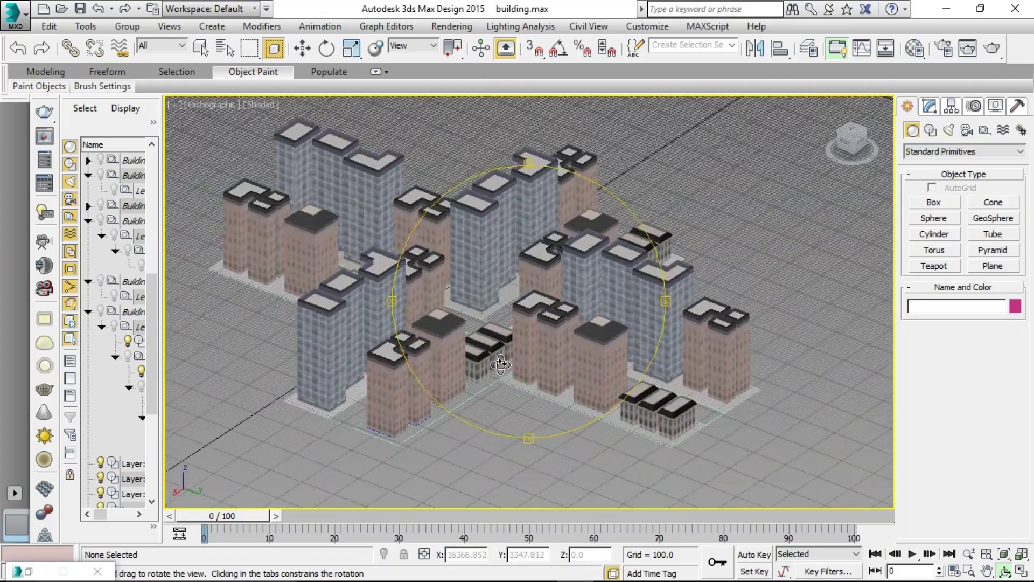
{"action": "scroll", "coordinate": [481, 385], "scroll_direction": "up", "scroll_amount": 5}
{"action": "scroll", "coordinate": [463, 375], "scroll_direction": "up", "scroll_amount": 2}
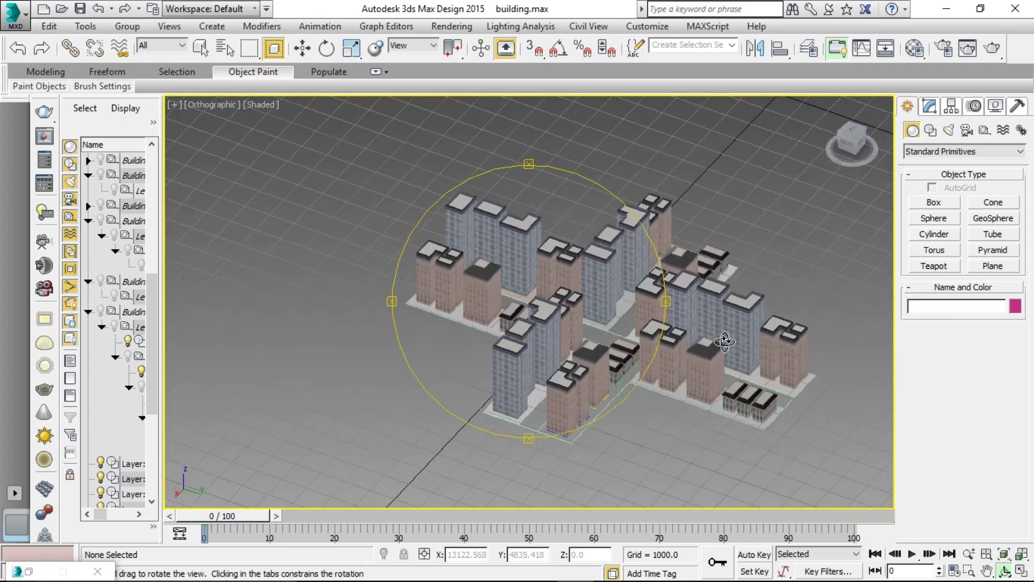
{"action": "mouse_move", "coordinate": [596, 310]}
{"action": "left_mouse_down"}
{"action": "mouse_move", "coordinate": [408, 350]}
{"action": "mouse_move", "coordinate": [573, 407]}
{"action": "left_mouse_up"}
{"action": "scroll", "coordinate": [429, 349], "scroll_direction": "up", "scroll_amount": 5}
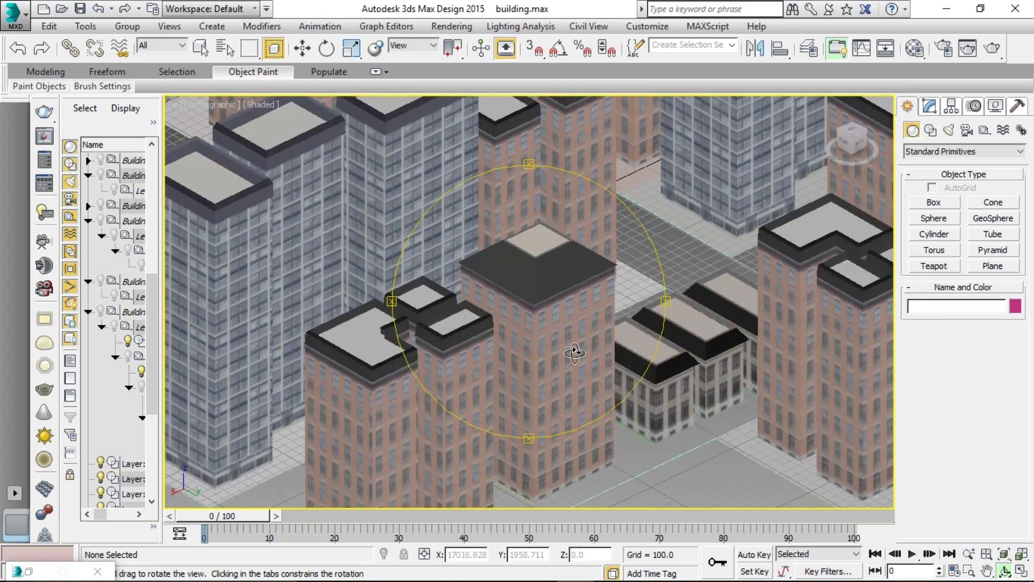
{"action": "scroll", "coordinate": [574, 353], "scroll_direction": "down", "scroll_amount": 5}
{"action": "mouse_move", "coordinate": [576, 387]}
{"action": "left_mouse_down"}
{"action": "mouse_move", "coordinate": [531, 381]}
{"action": "mouse_move", "coordinate": [693, 369]}
{"action": "mouse_move", "coordinate": [673, 371]}
{"action": "left_mouse_up"}
{"action": "scroll", "coordinate": [490, 362], "scroll_direction": "down", "scroll_amount": 5}
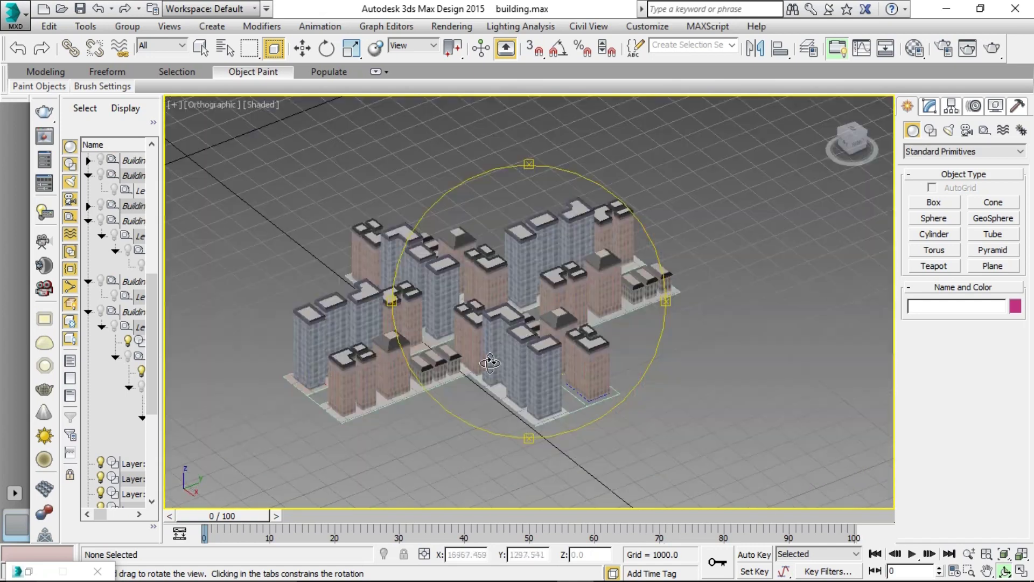
{"action": "scroll", "coordinate": [489, 363], "scroll_direction": "up", "scroll_amount": 3}
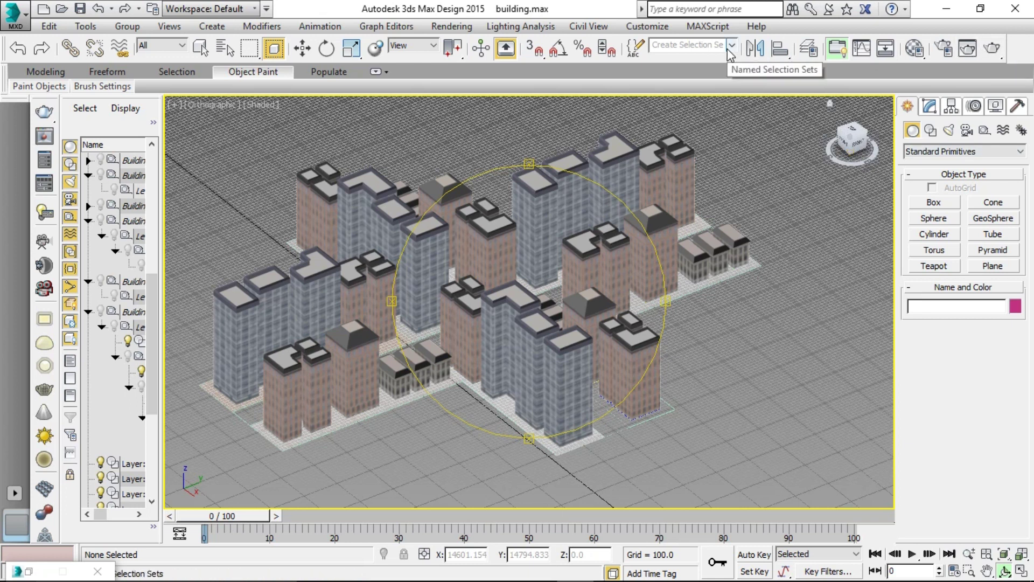
Render the orthographic city view with mental ray at 640 × 480 and inspect it maximised
{"action": "key", "text": "F10"}
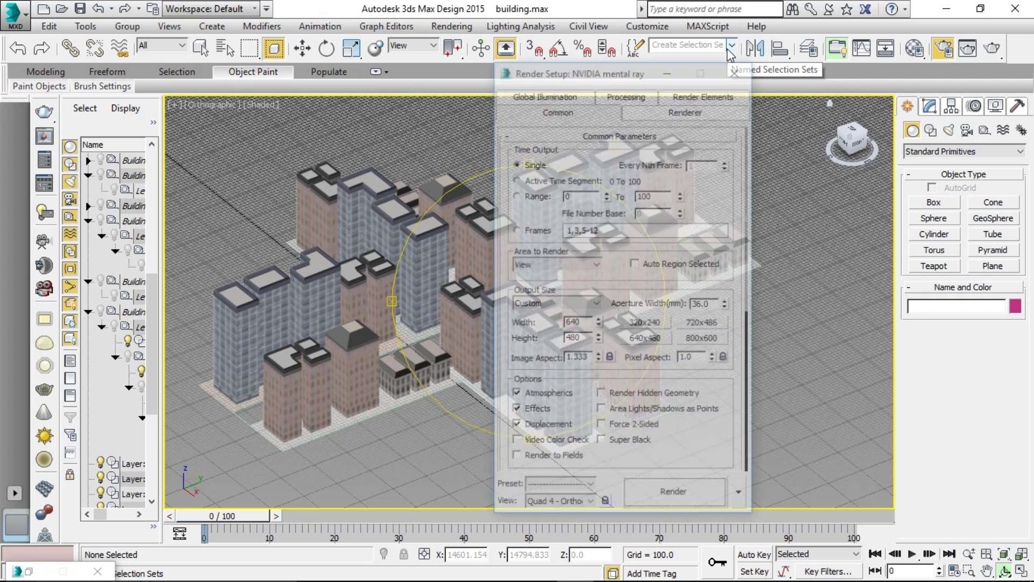
{"action": "left_click", "coordinate": [699, 496]}
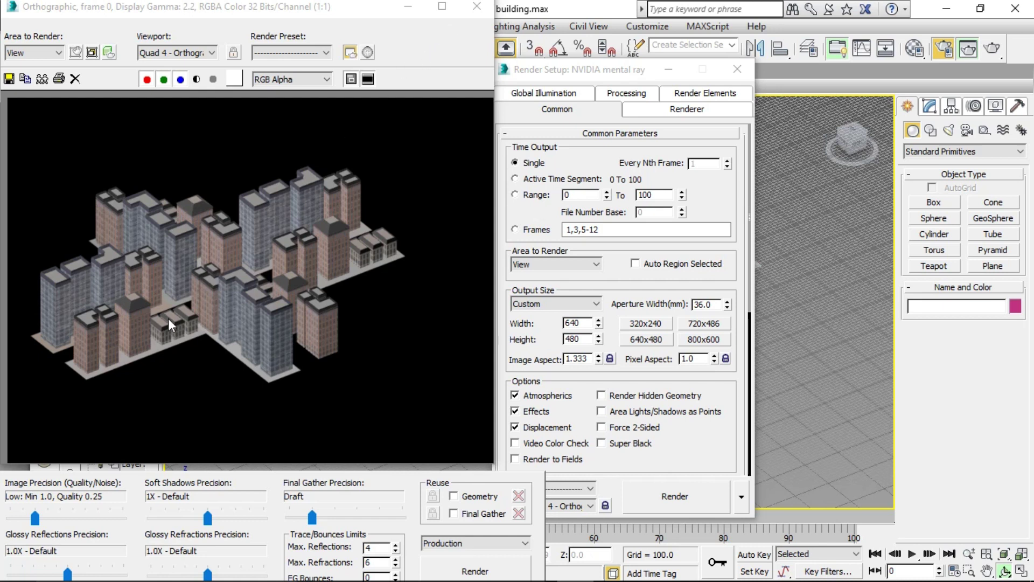
{"action": "scroll", "coordinate": [168, 318], "scroll_direction": "up", "scroll_amount": 1}
{"action": "left_click", "coordinate": [429, 7]}
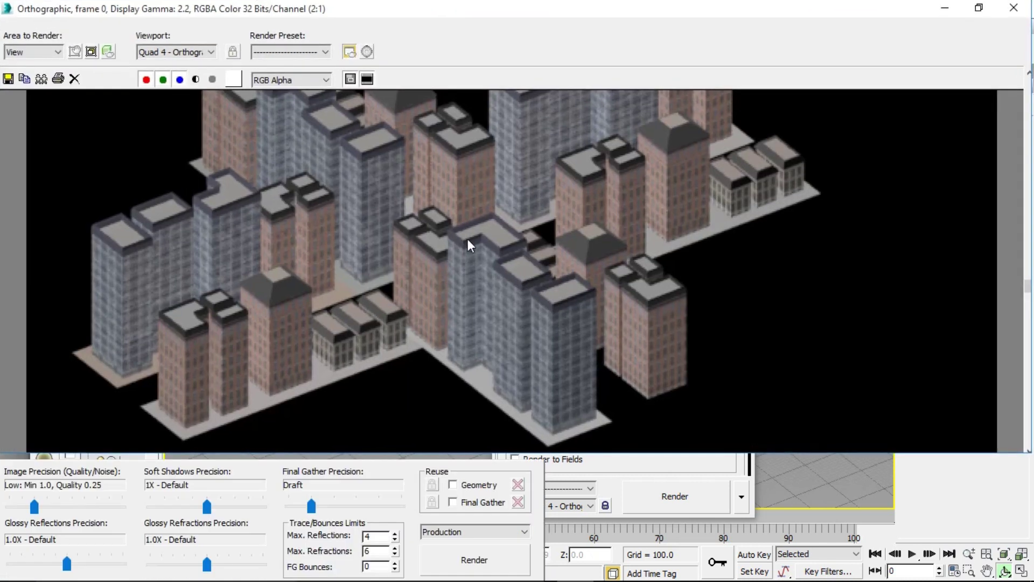
{"action": "scroll", "coordinate": [485, 284], "scroll_direction": "up", "scroll_amount": 1}
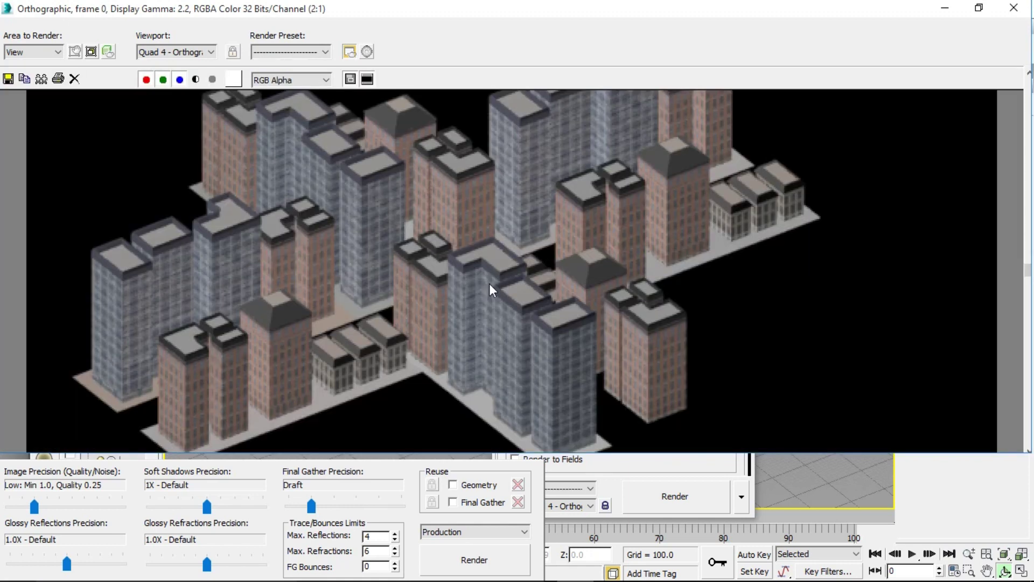
{"action": "left_click", "coordinate": [1014, 8]}
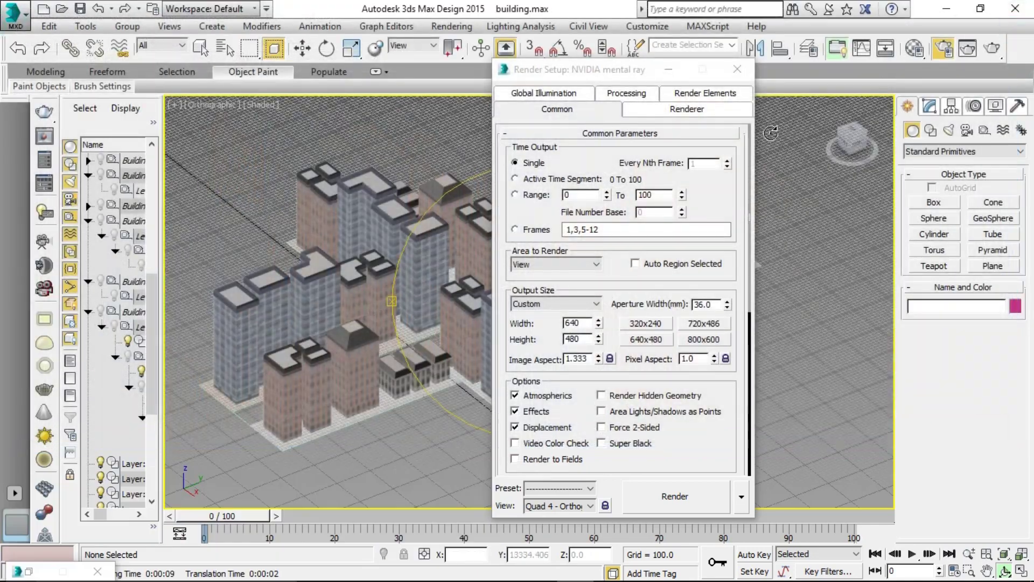
Close Render Setup and orbit the city block to view it from another side
{"action": "left_click", "coordinate": [737, 70]}
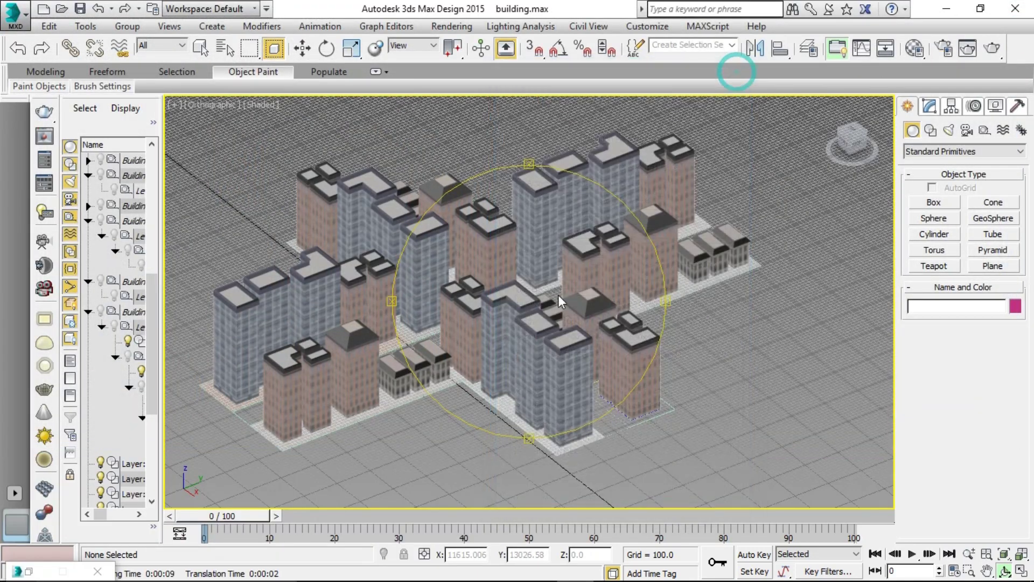
{"action": "scroll", "coordinate": [507, 313], "scroll_direction": "up", "scroll_amount": 4}
{"action": "scroll", "coordinate": [507, 313], "scroll_direction": "down", "scroll_amount": 5}
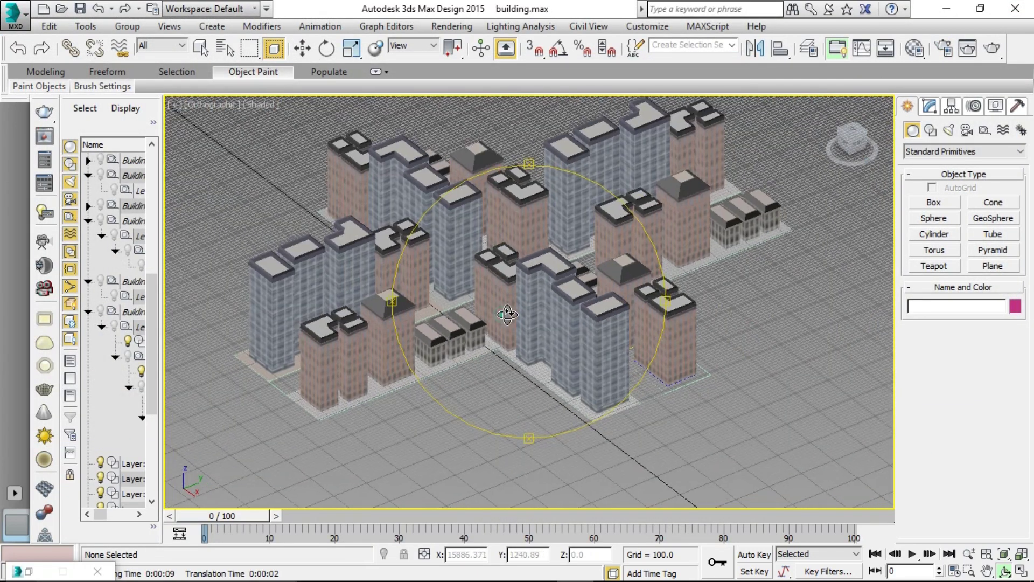
{"action": "left_click_drag", "start_coordinate": [506, 313], "coordinate": [554, 338]}
{"action": "left_click_drag", "start_coordinate": [534, 335], "coordinate": [439, 323]}
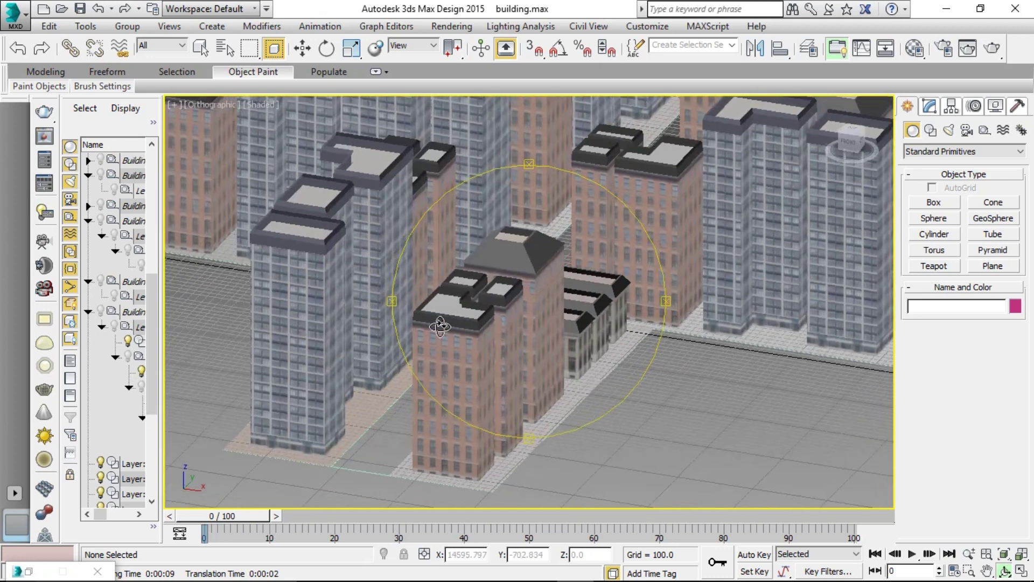
{"action": "scroll", "coordinate": [439, 323], "scroll_direction": "down", "scroll_amount": 3}
{"action": "scroll", "coordinate": [572, 312], "scroll_direction": "down", "scroll_amount": 2}
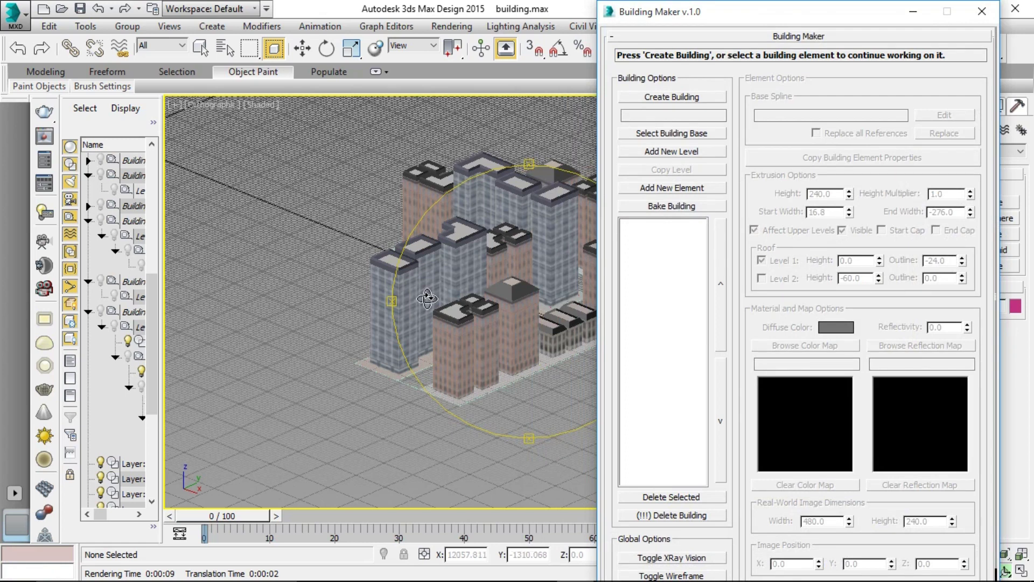
Zoom in and out on the brick-and-glass city block to check its framing
{"action": "scroll", "coordinate": [428, 299], "scroll_direction": "down", "scroll_amount": 2}
{"action": "scroll", "coordinate": [431, 298], "scroll_direction": "up", "scroll_amount": 3}
{"action": "scroll", "coordinate": [439, 291], "scroll_direction": "up", "scroll_amount": 3}
{"action": "scroll", "coordinate": [449, 295], "scroll_direction": "down", "scroll_amount": 1}
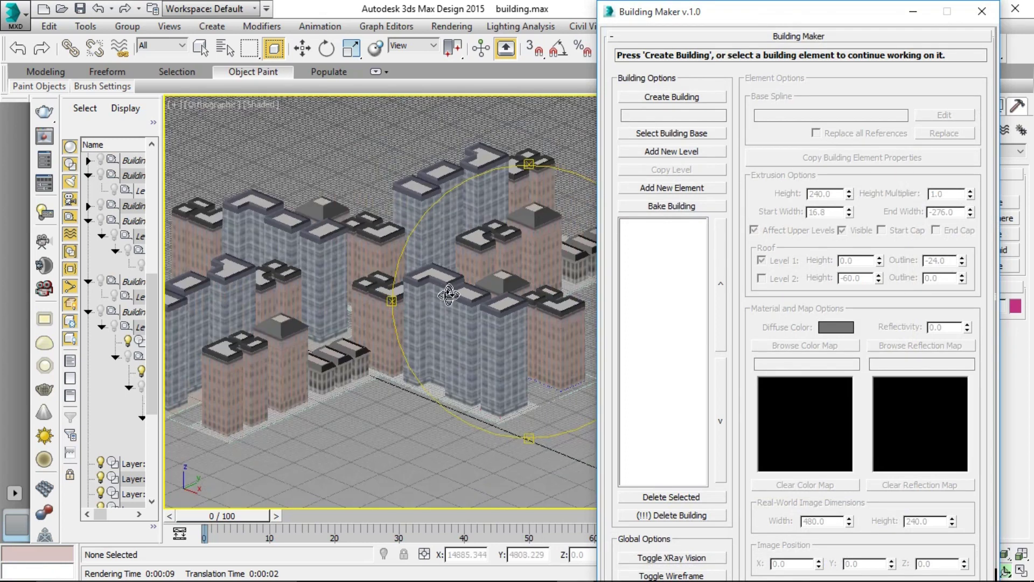
{"action": "scroll", "coordinate": [449, 295], "scroll_direction": "down", "scroll_amount": 3}
{"action": "scroll", "coordinate": [454, 314], "scroll_direction": "up", "scroll_amount": 3}
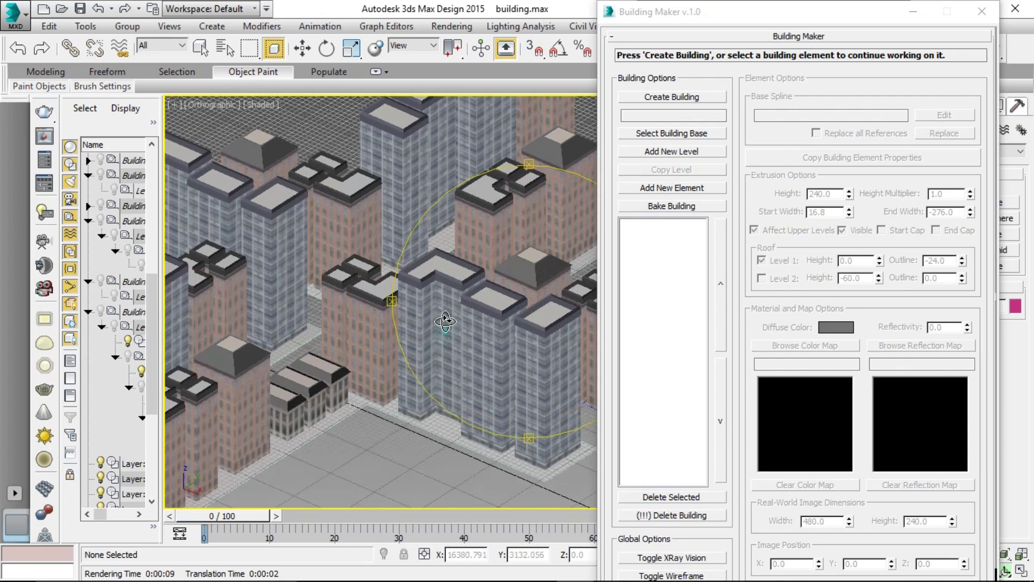
{"action": "scroll", "coordinate": [426, 328], "scroll_direction": "down", "scroll_amount": 8}
{"action": "scroll", "coordinate": [426, 328], "scroll_direction": "up", "scroll_amount": 8}
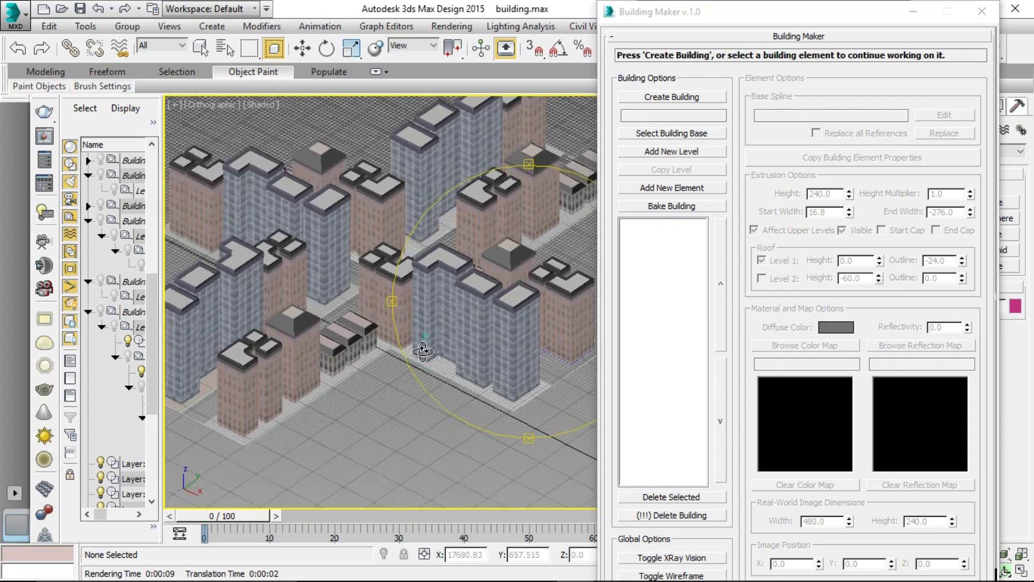
{"action": "scroll", "coordinate": [447, 310], "scroll_direction": "down", "scroll_amount": 6}
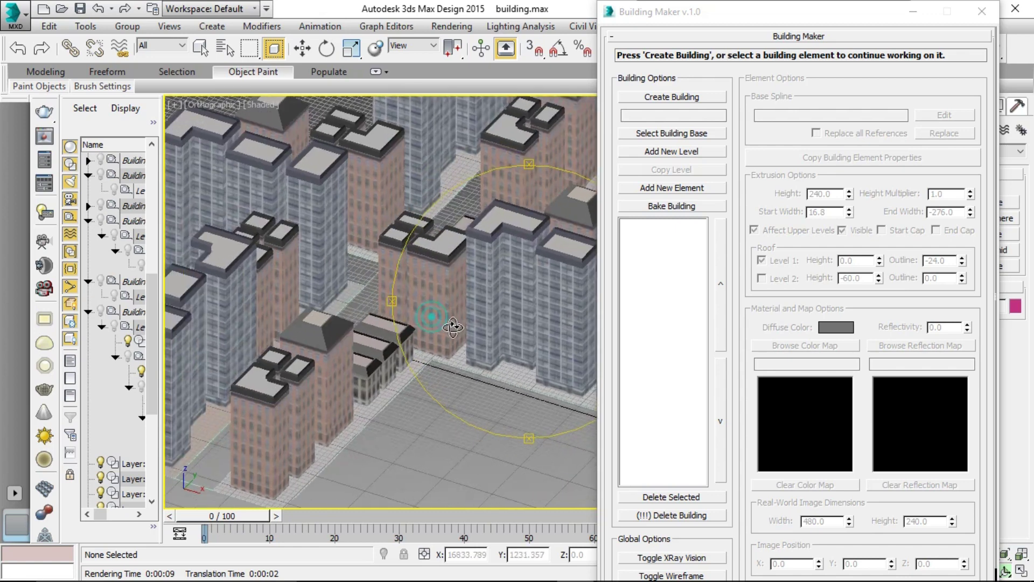
Orbit the city to a more top-down view of the tall buildings, then minimize Building Maker
{"action": "mouse_move", "coordinate": [531, 315]}
{"action": "left_mouse_down"}
{"action": "mouse_move", "coordinate": [376, 298]}
{"action": "mouse_move", "coordinate": [436, 343]}
{"action": "left_mouse_up"}
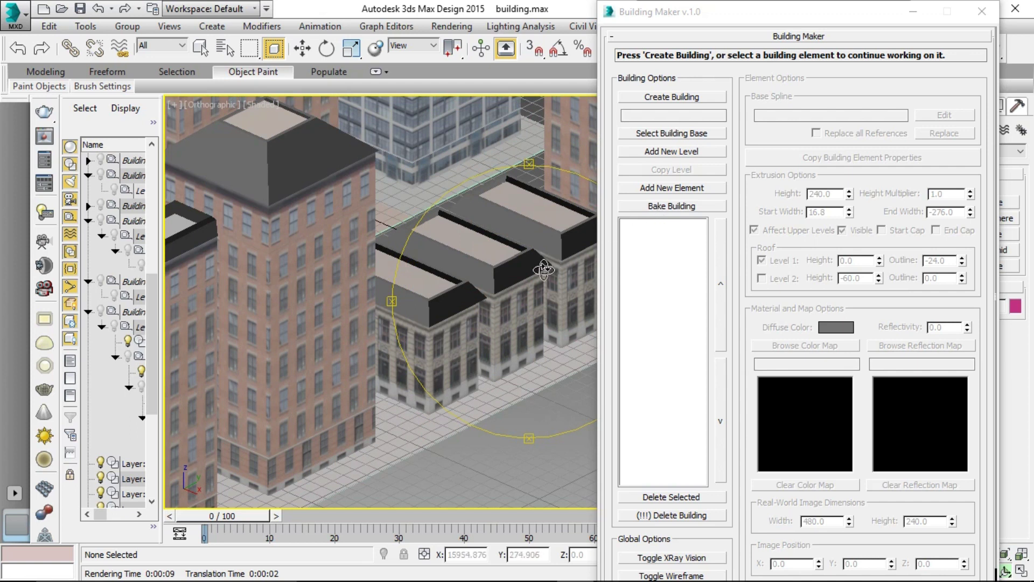
{"action": "mouse_move", "coordinate": [451, 308]}
{"action": "left_mouse_down"}
{"action": "mouse_move", "coordinate": [358, 302]}
{"action": "mouse_move", "coordinate": [440, 286]}
{"action": "mouse_move", "coordinate": [501, 346]}
{"action": "mouse_move", "coordinate": [605, 320]}
{"action": "left_mouse_up"}
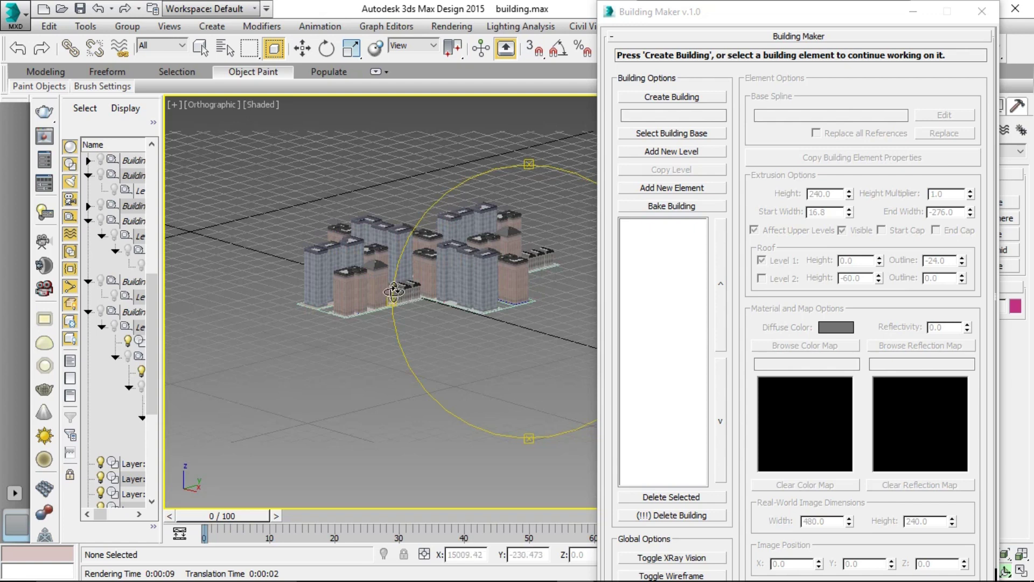
{"action": "mouse_move", "coordinate": [437, 249]}
{"action": "left_mouse_down"}
{"action": "mouse_move", "coordinate": [440, 304]}
{"action": "mouse_move", "coordinate": [403, 337]}
{"action": "mouse_move", "coordinate": [311, 303]}
{"action": "mouse_move", "coordinate": [344, 280]}
{"action": "left_mouse_up"}
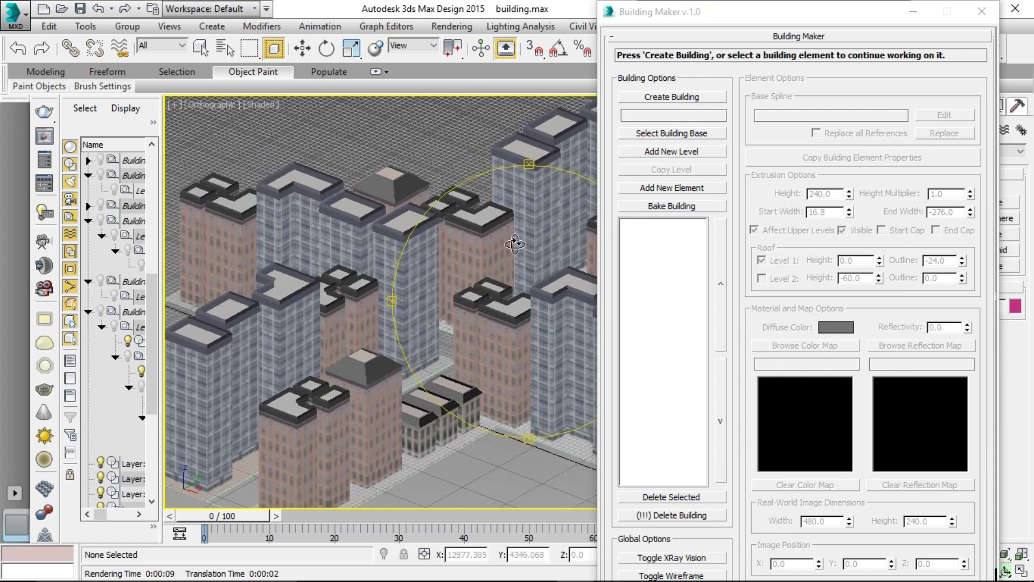
{"action": "left_click", "coordinate": [913, 12]}
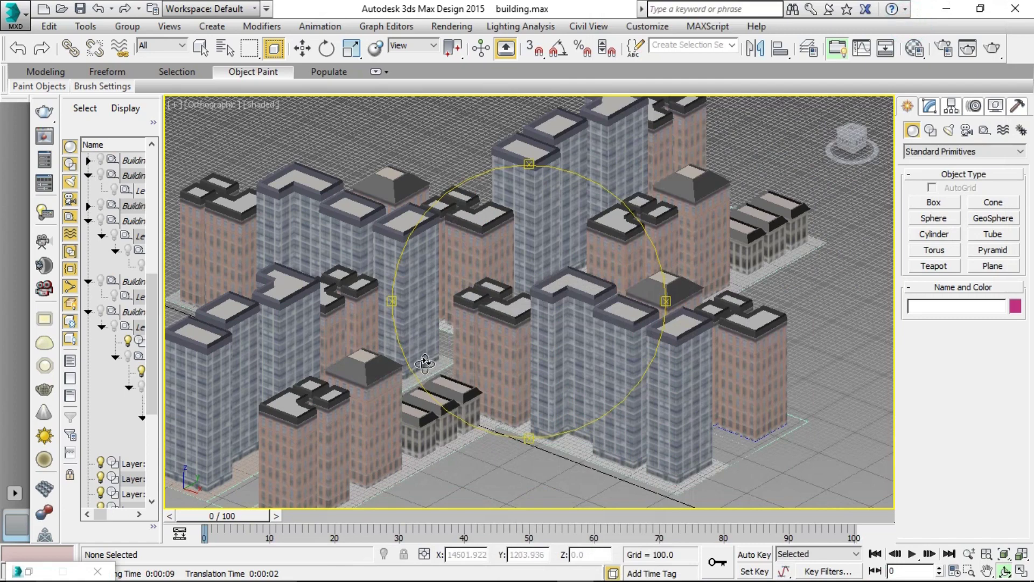
{"action": "scroll", "coordinate": [468, 343], "scroll_direction": "down", "scroll_amount": 5}
{"action": "scroll", "coordinate": [468, 343], "scroll_direction": "up", "scroll_amount": 3}
{"action": "scroll", "coordinate": [454, 339], "scroll_direction": "up", "scroll_amount": 2}
{"action": "left_click_drag", "start_coordinate": [454, 340], "coordinate": [458, 331]}
{"action": "mouse_move", "coordinate": [568, 334]}
{"action": "left_mouse_down"}
{"action": "mouse_move", "coordinate": [488, 340]}
{"action": "mouse_move", "coordinate": [561, 335]}
{"action": "left_mouse_up"}
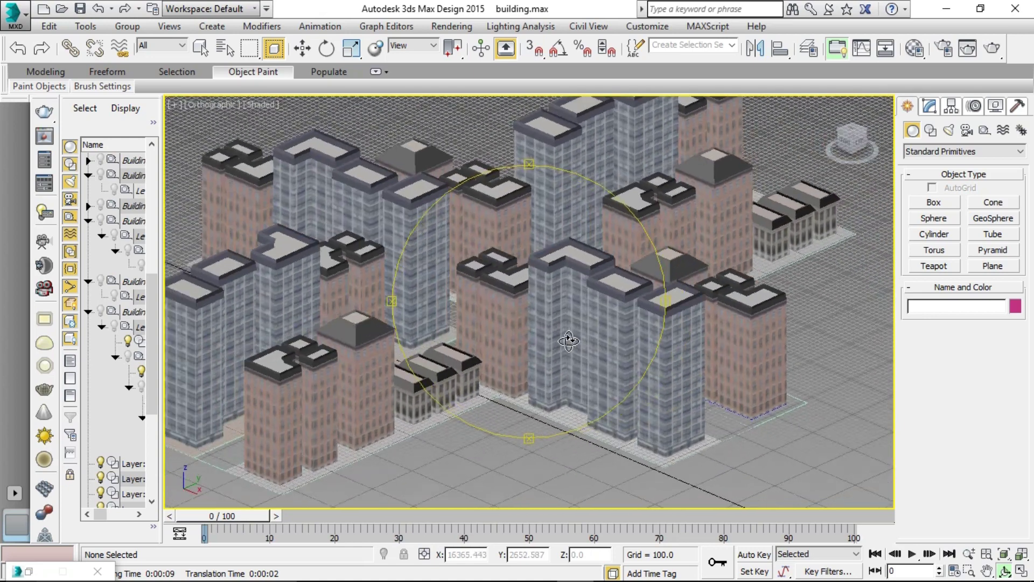
{"action": "scroll", "coordinate": [471, 321], "scroll_direction": "down", "scroll_amount": 5}
{"action": "scroll", "coordinate": [471, 322], "scroll_direction": "up", "scroll_amount": 3}
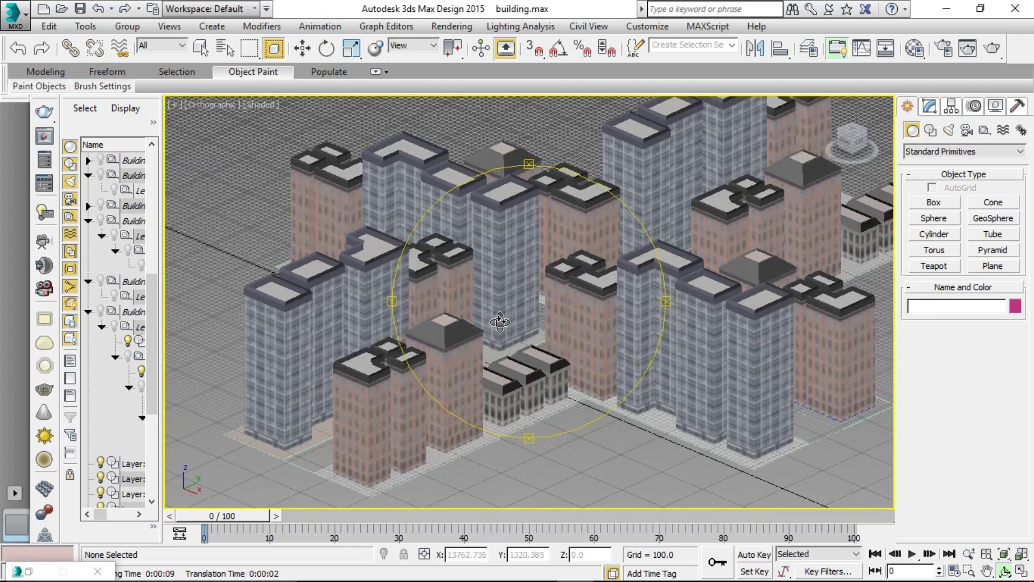
{"action": "scroll", "coordinate": [501, 323], "scroll_direction": "up", "scroll_amount": 2}
{"action": "scroll", "coordinate": [485, 338], "scroll_direction": "up", "scroll_amount": 2}
{"action": "scroll", "coordinate": [485, 338], "scroll_direction": "up", "scroll_amount": 1}
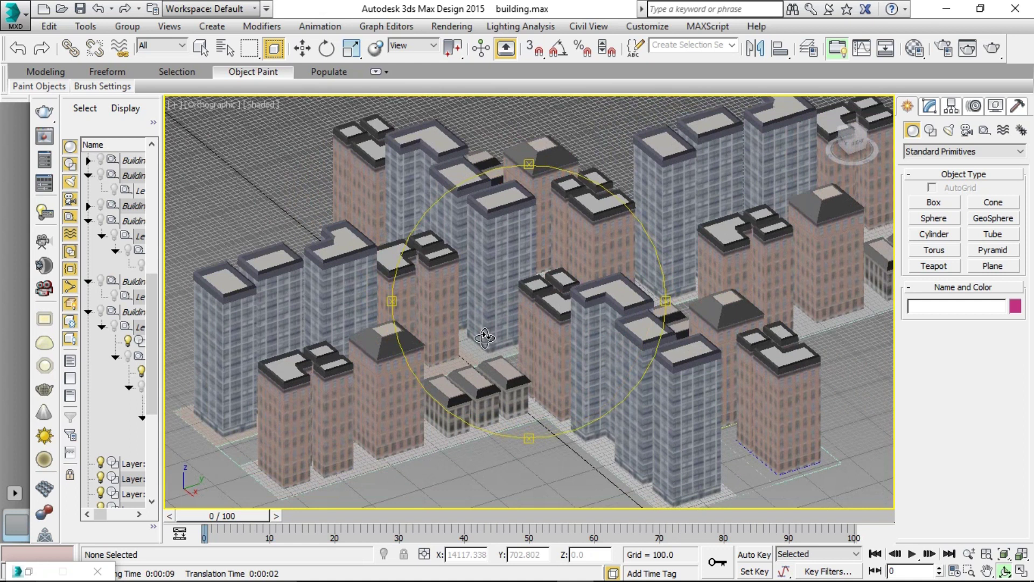
{"action": "scroll", "coordinate": [505, 350], "scroll_direction": "up", "scroll_amount": 3}
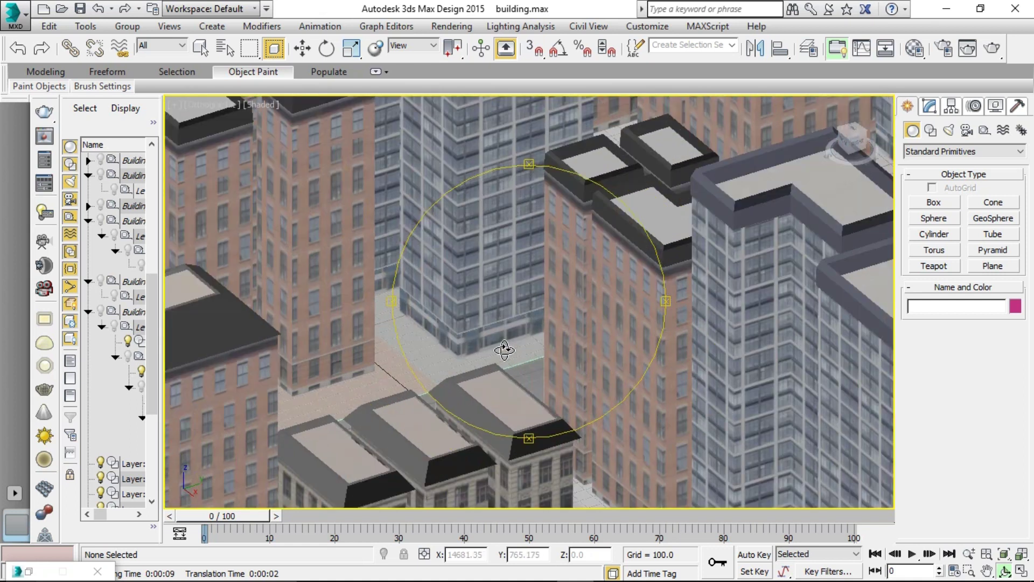
{"action": "scroll", "coordinate": [520, 350], "scroll_direction": "up", "scroll_amount": 2}
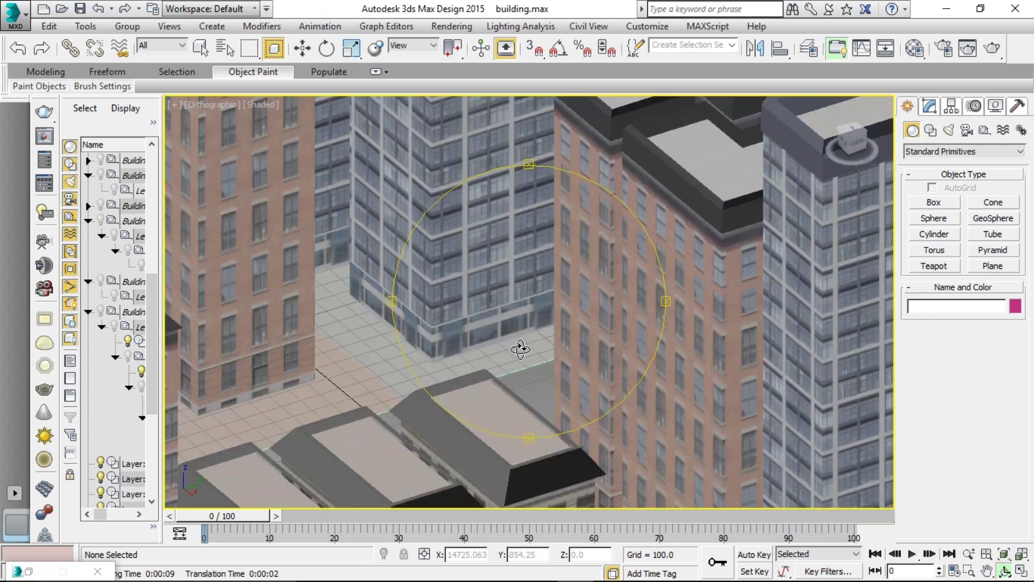
{"action": "scroll", "coordinate": [520, 349], "scroll_direction": "up", "scroll_amount": 1}
{"action": "scroll", "coordinate": [520, 350], "scroll_direction": "down", "scroll_amount": 3}
{"action": "scroll", "coordinate": [517, 349], "scroll_direction": "down", "scroll_amount": 2}
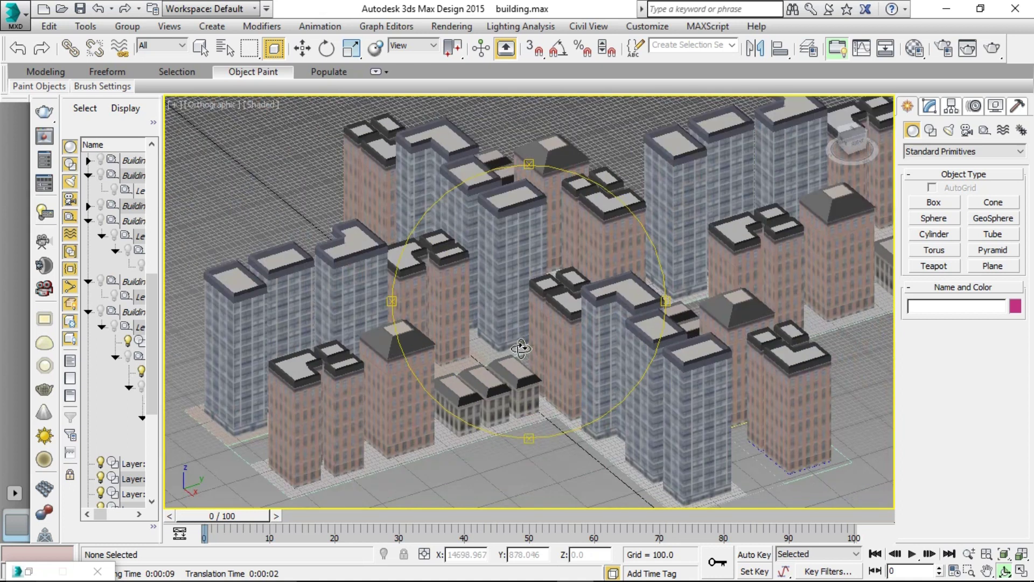